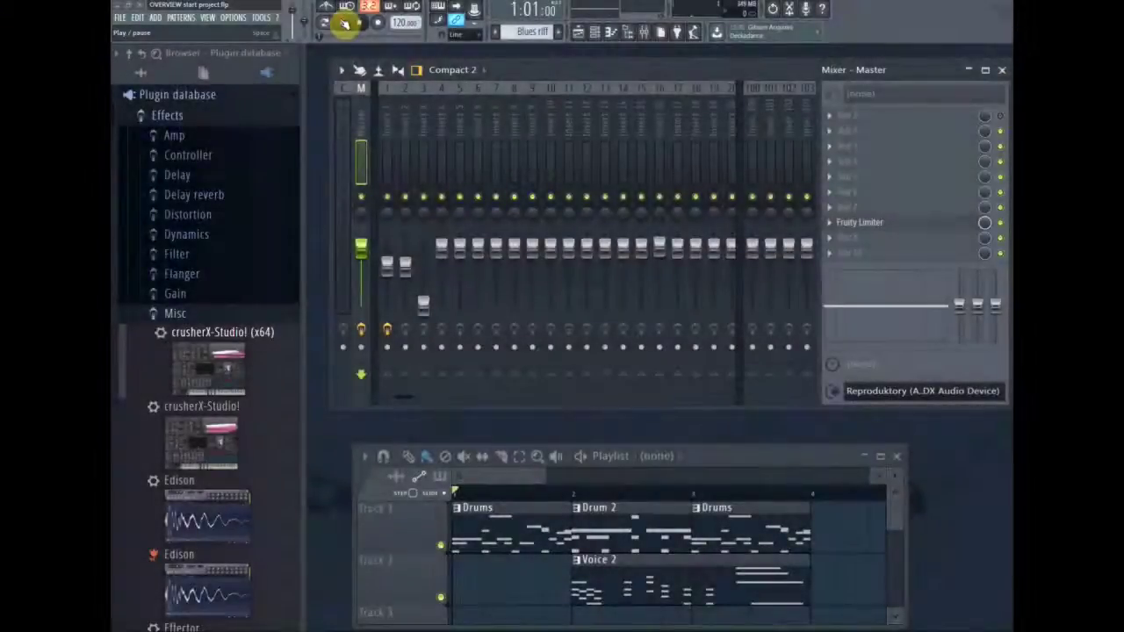
# Step: Start playback of the project and load crusherX-Studio! (x64) into the Master track's first effect slot
pyautogui.click(344, 23)
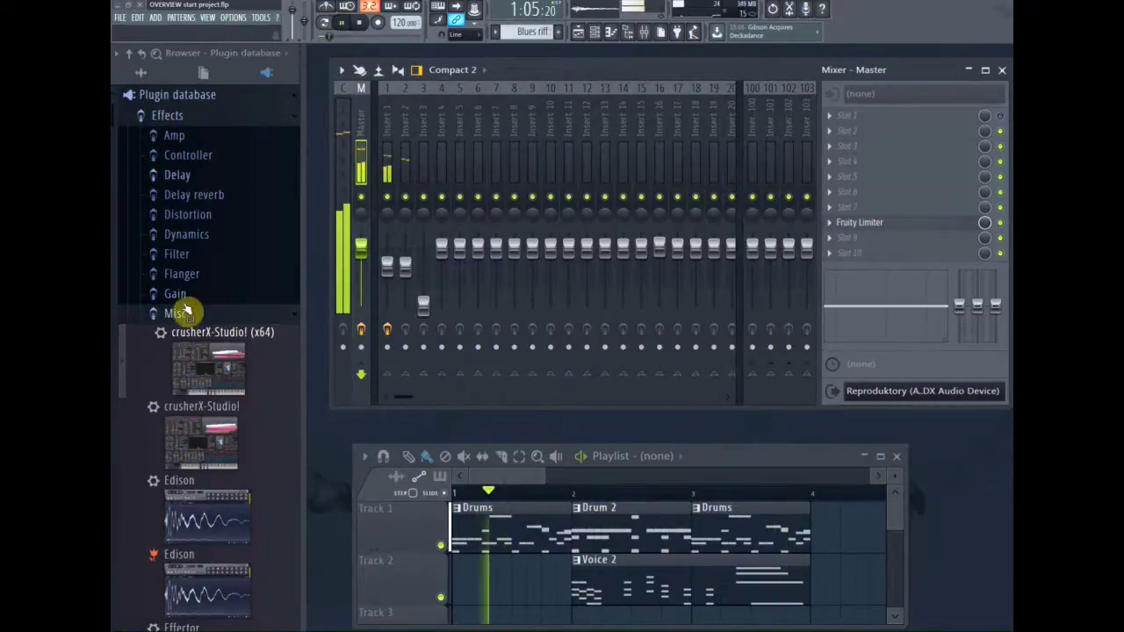
pyautogui.moveTo(195, 366); pyautogui.dragTo(872, 115)
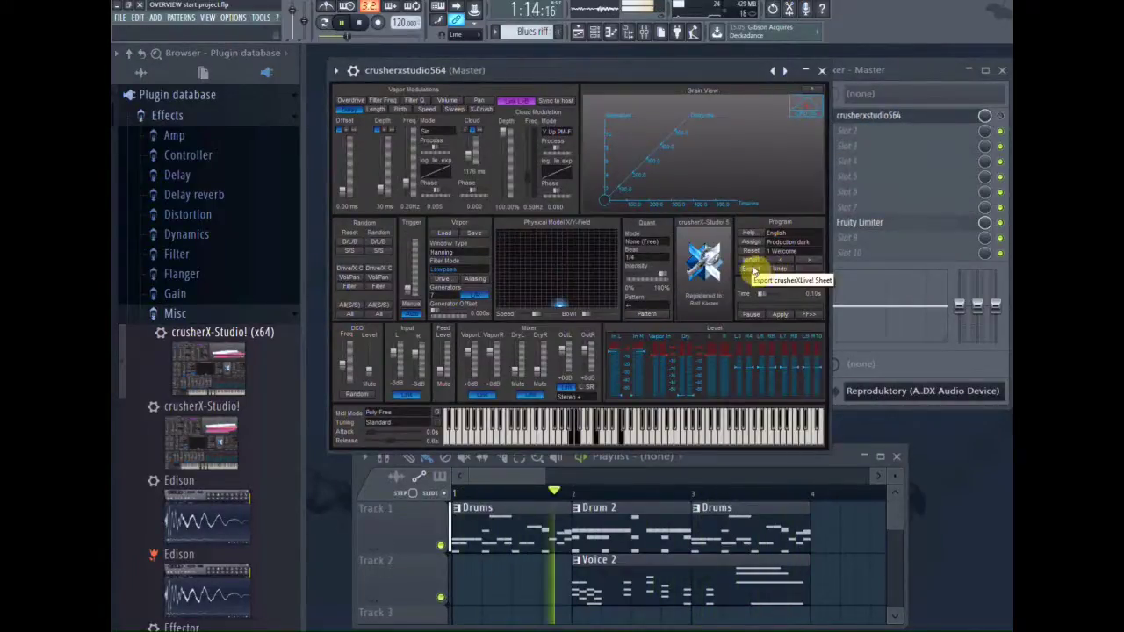
# Step: Import the preset OVERVIEW start.crx from the Crusher Presets folder on the Data (E:) drive into the plugin
pyautogui.click(750, 263)
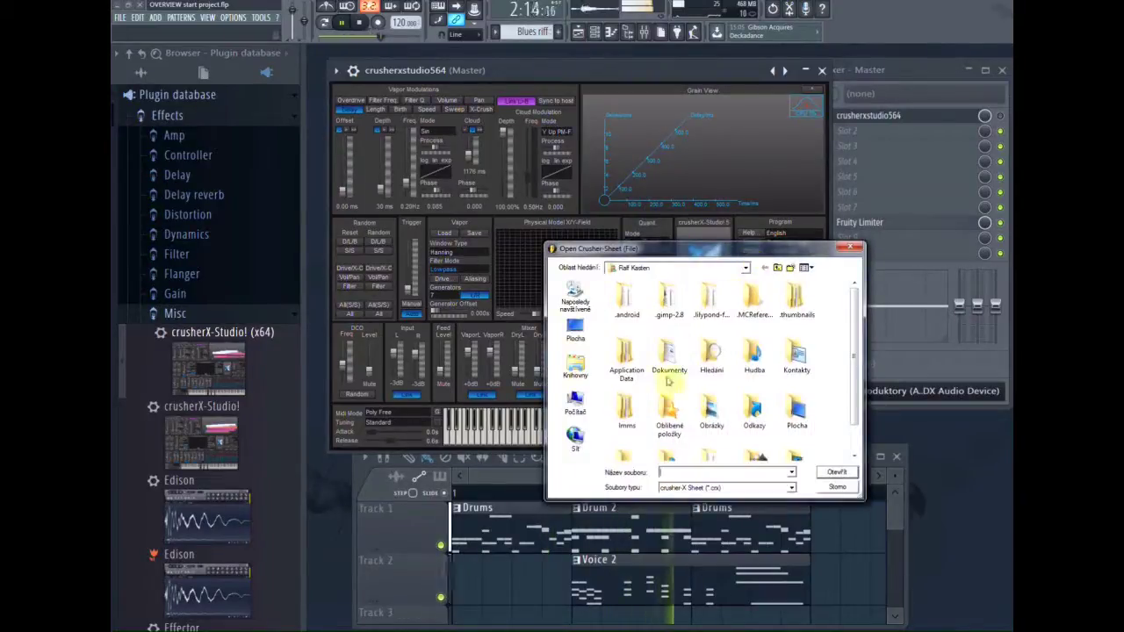
pyautogui.click(575, 399)
pyautogui.doubleClick(660, 365)
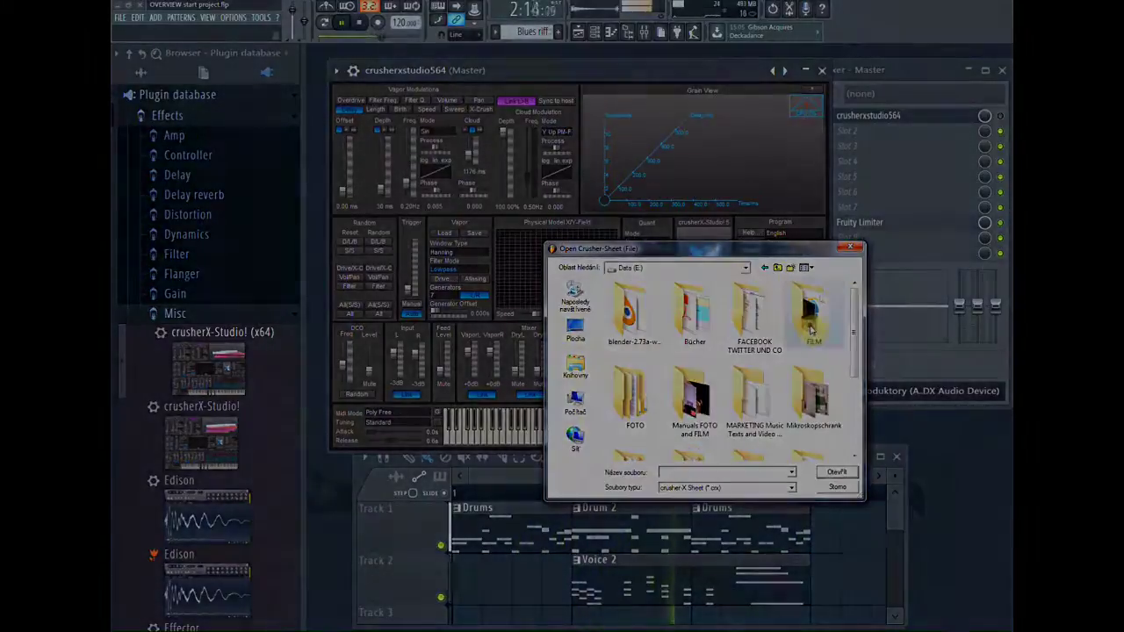
pyautogui.doubleClick(634, 391)
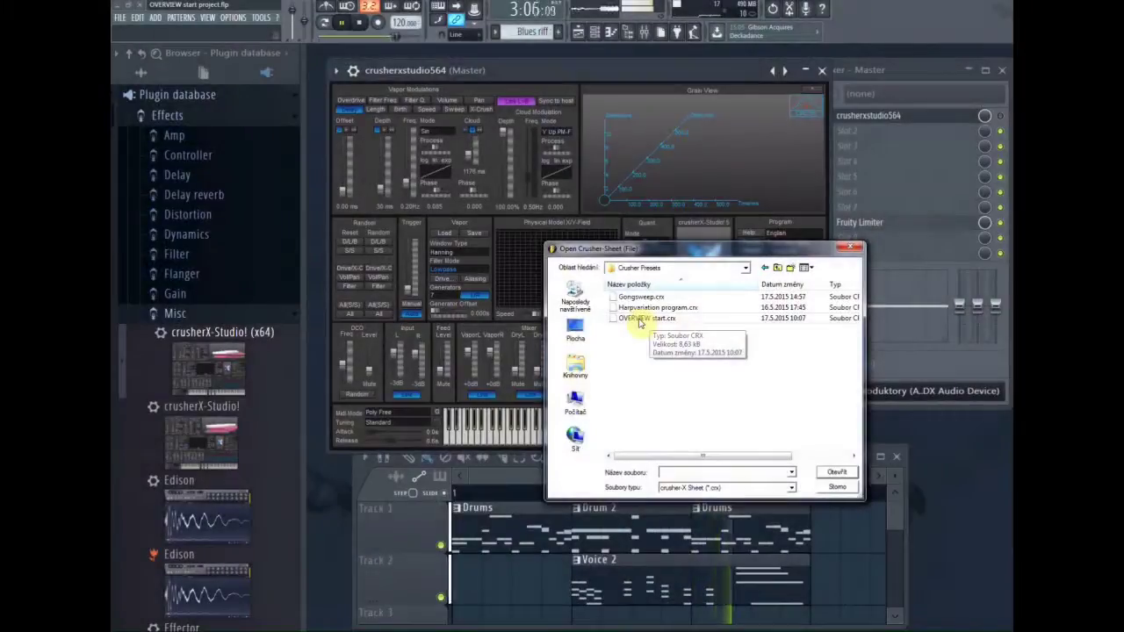
pyautogui.doubleClick(639, 319)
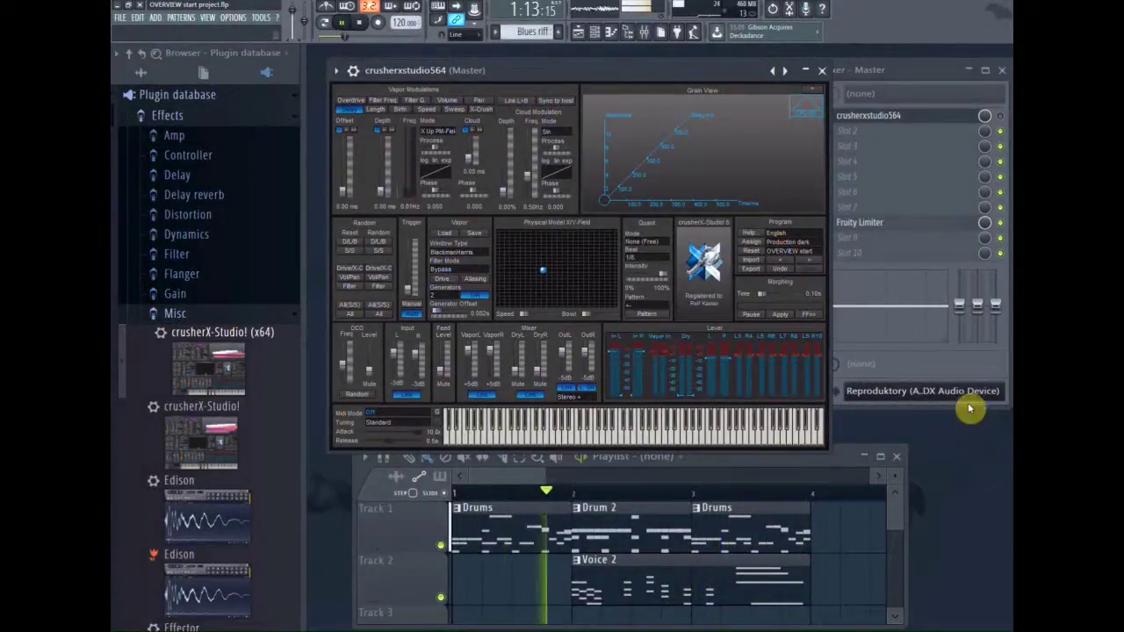
# Step: Enable crusherxstudio564 on the Master track and open its Grain View as an enlarged separate window
pyautogui.click(1001, 121)
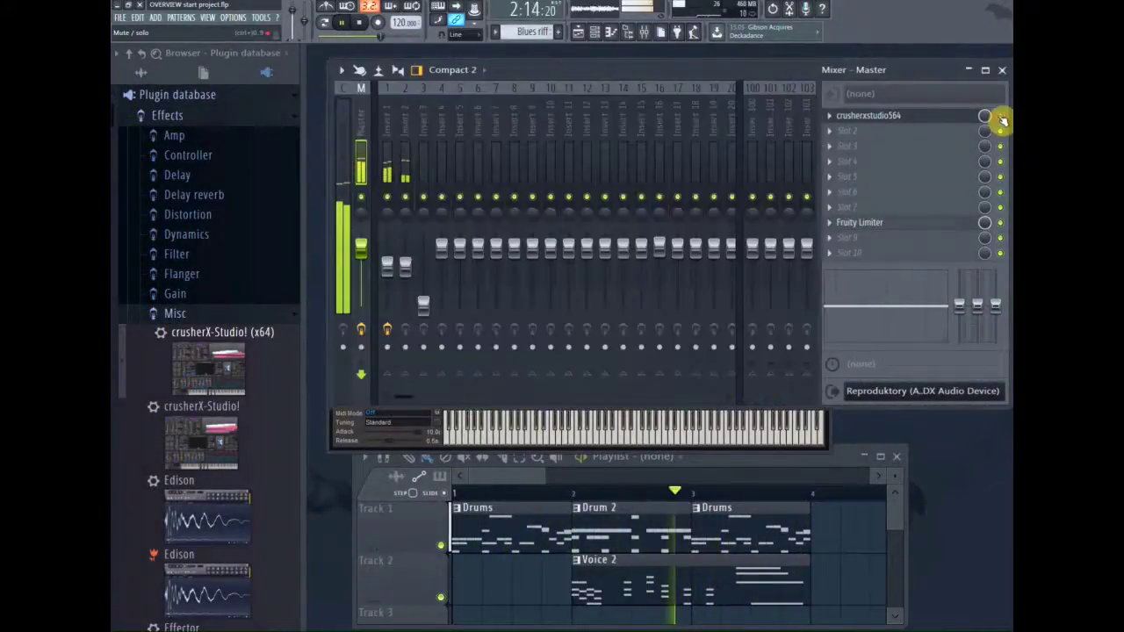
pyautogui.click(883, 118)
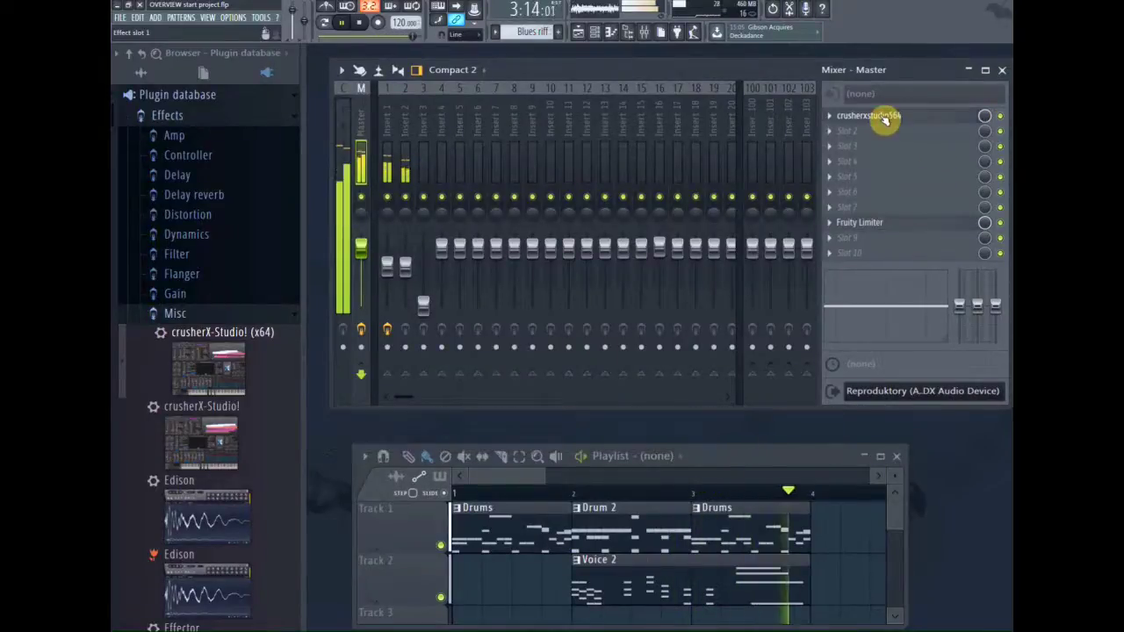
pyautogui.click(885, 118)
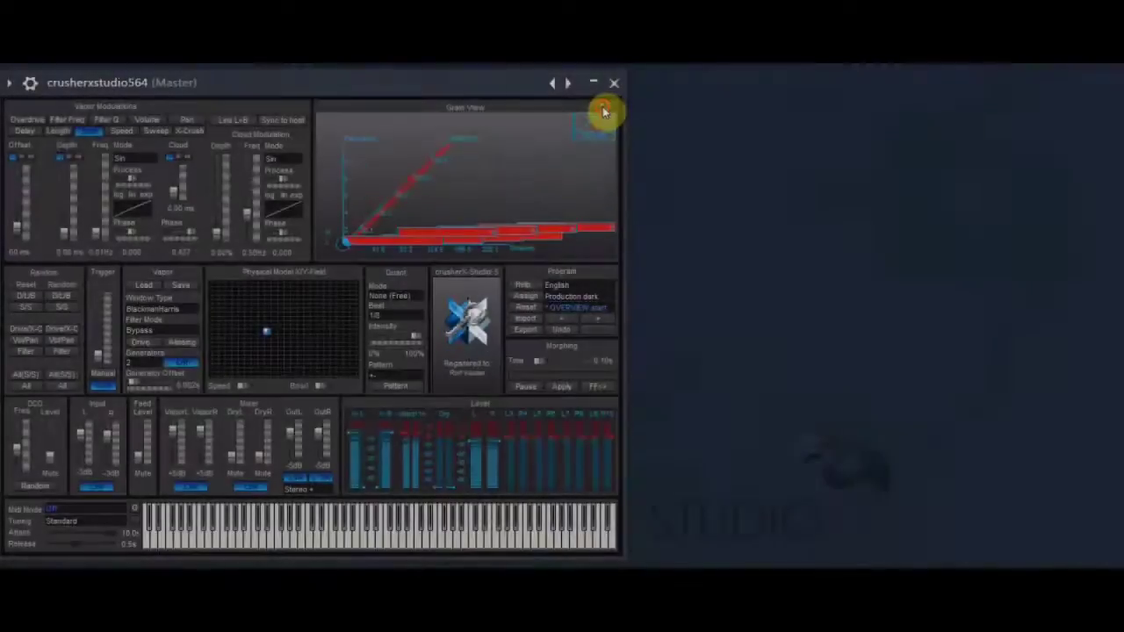
pyautogui.click(604, 111)
pyautogui.moveTo(864, 255); pyautogui.dragTo(1110, 549)
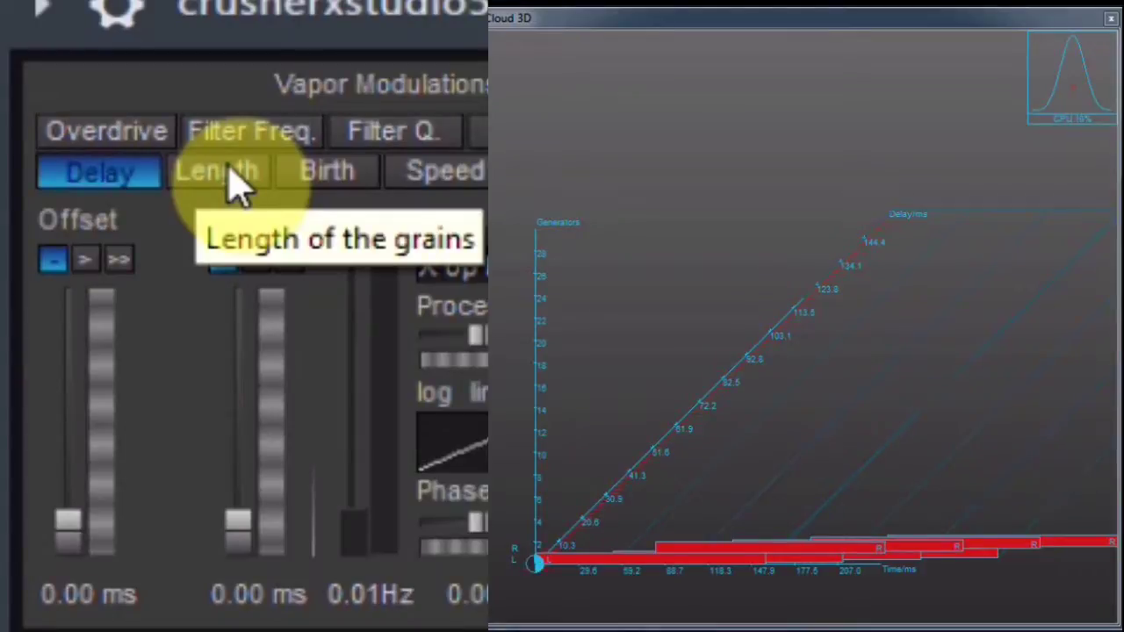
# Step: Select the grain Length modulation and vary its offset between 47 ms and 206 ms
pyautogui.click(230, 171)
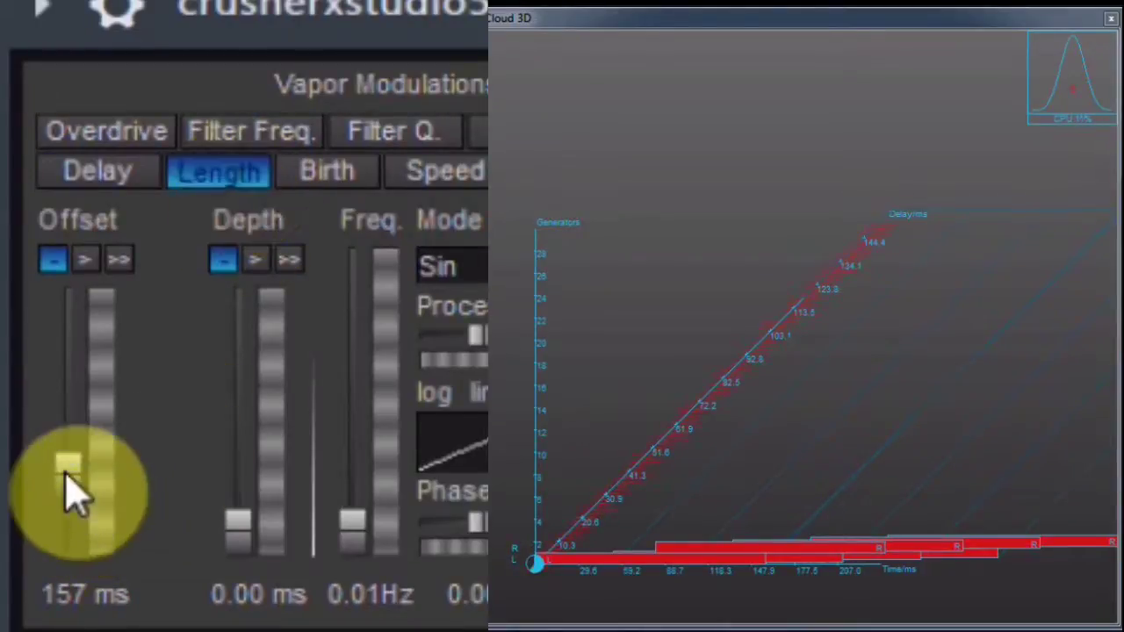
pyautogui.moveTo(75, 497); pyautogui.dragTo(113, 531)
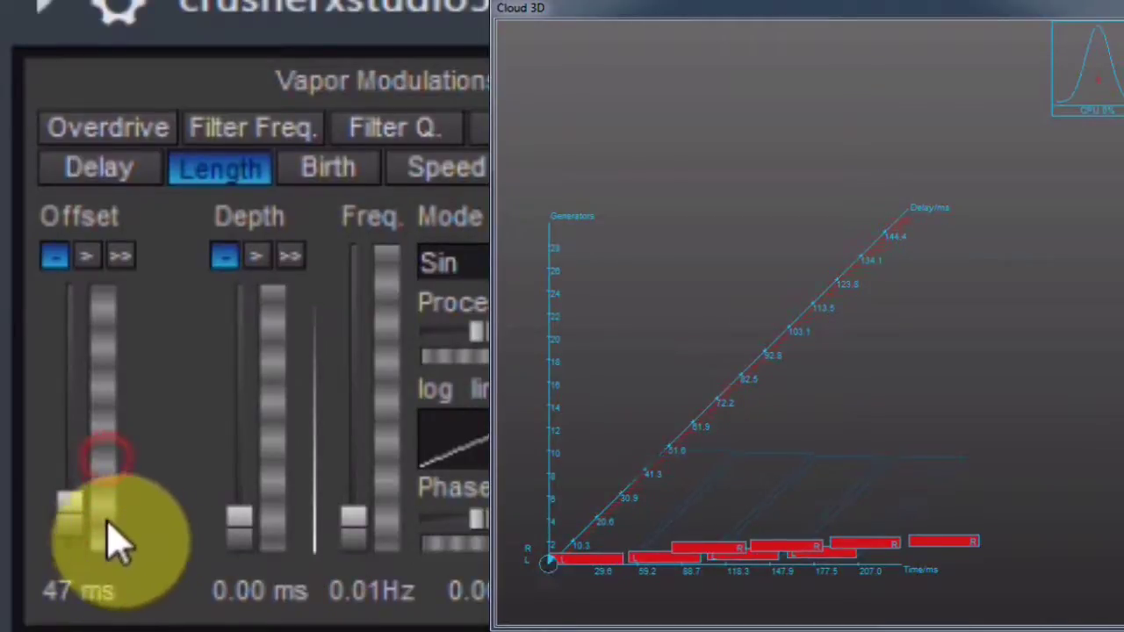
pyautogui.moveTo(104, 514); pyautogui.dragTo(112, 323)
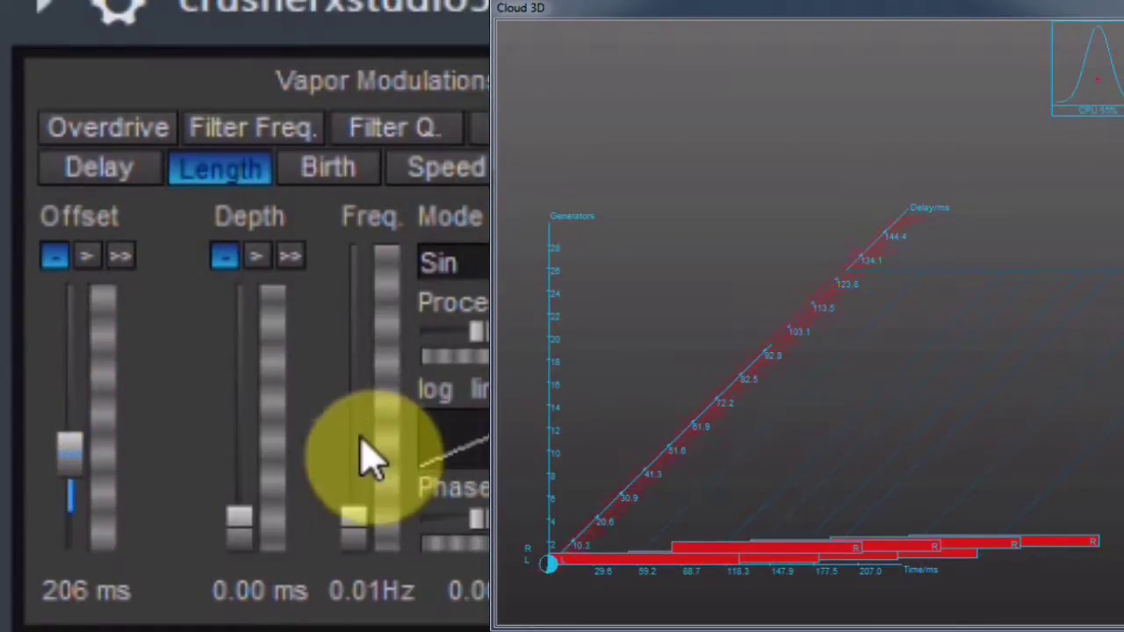
pyautogui.moveTo(171, 592); pyautogui.dragTo(88, 597)
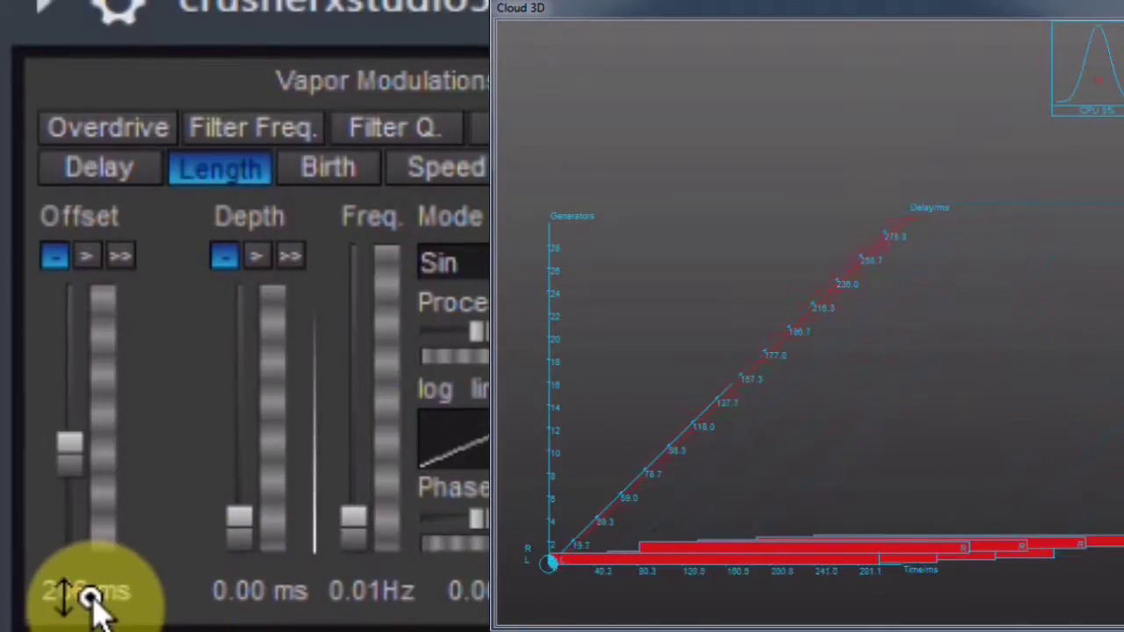
# Step: Enter 300 ms as the grain Length offset and lower it to 144 ms
pyautogui.doubleClick(88, 596)
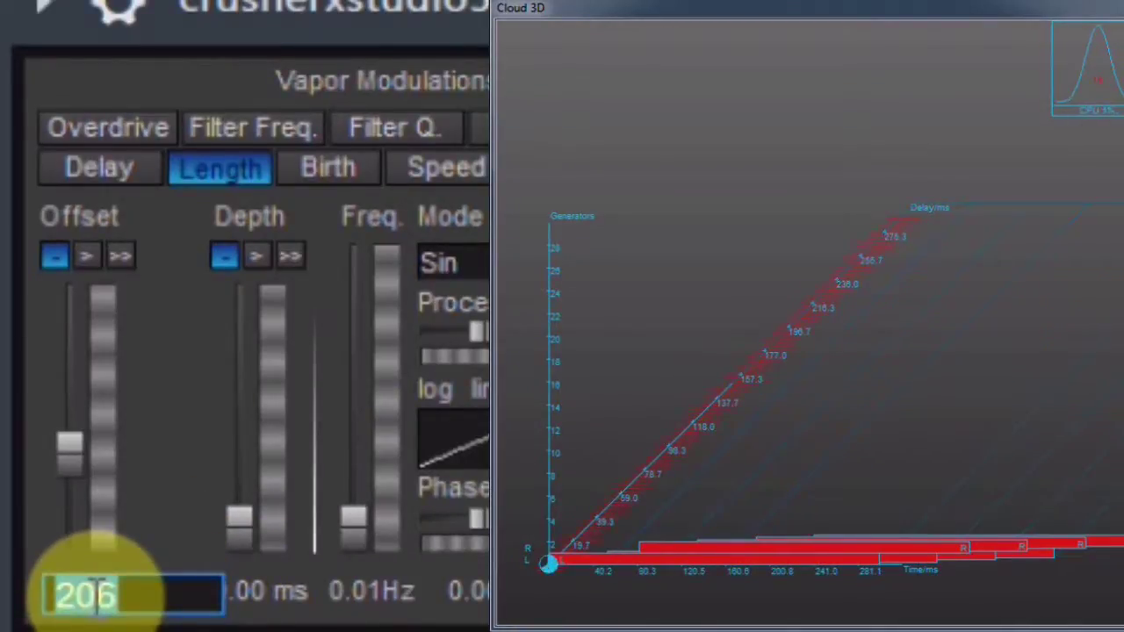
pyautogui.write('300')
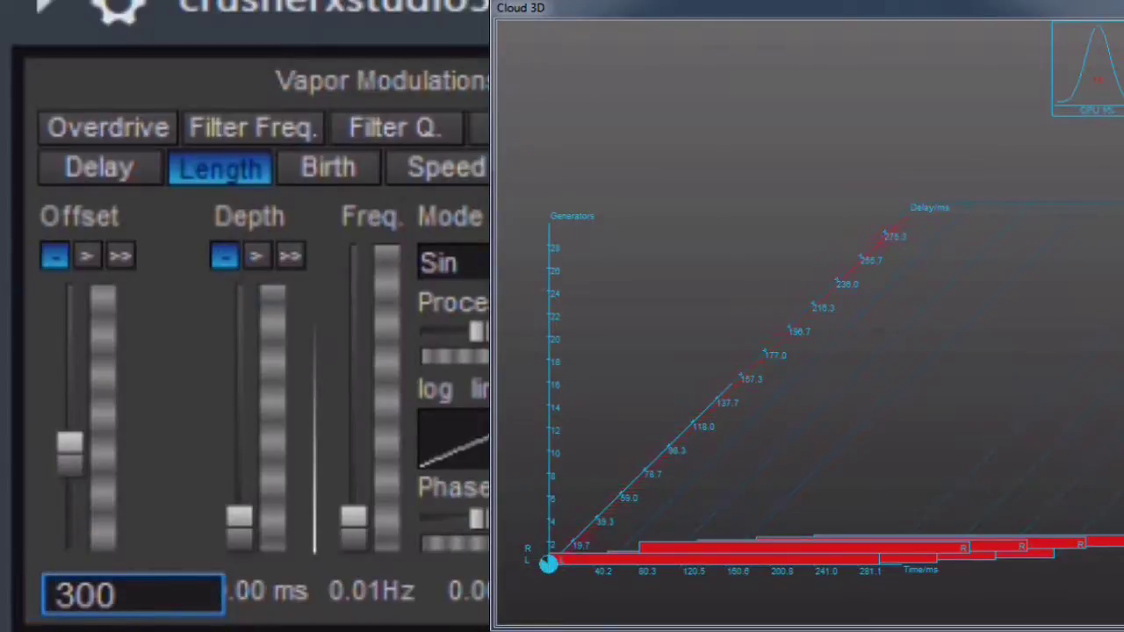
pyautogui.press('Return')
pyautogui.moveTo(88, 597); pyautogui.dragTo(87, 597)
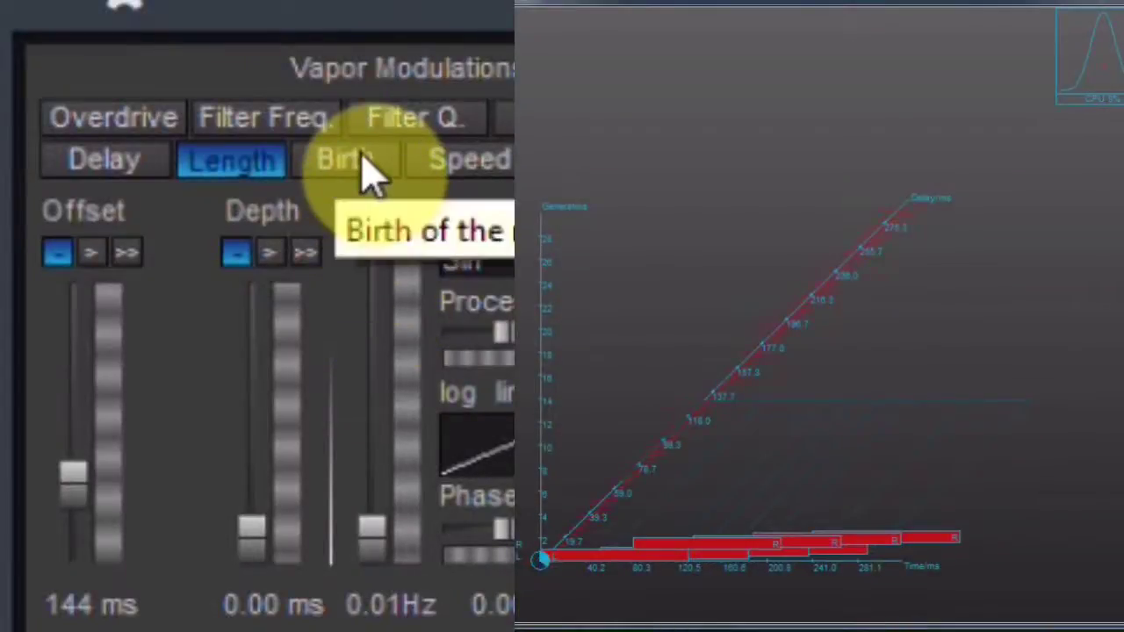
# Step: Sweep the grain Birth offset up to about 359 ms and back down, and set it to 60 ms
pyautogui.click(364, 167)
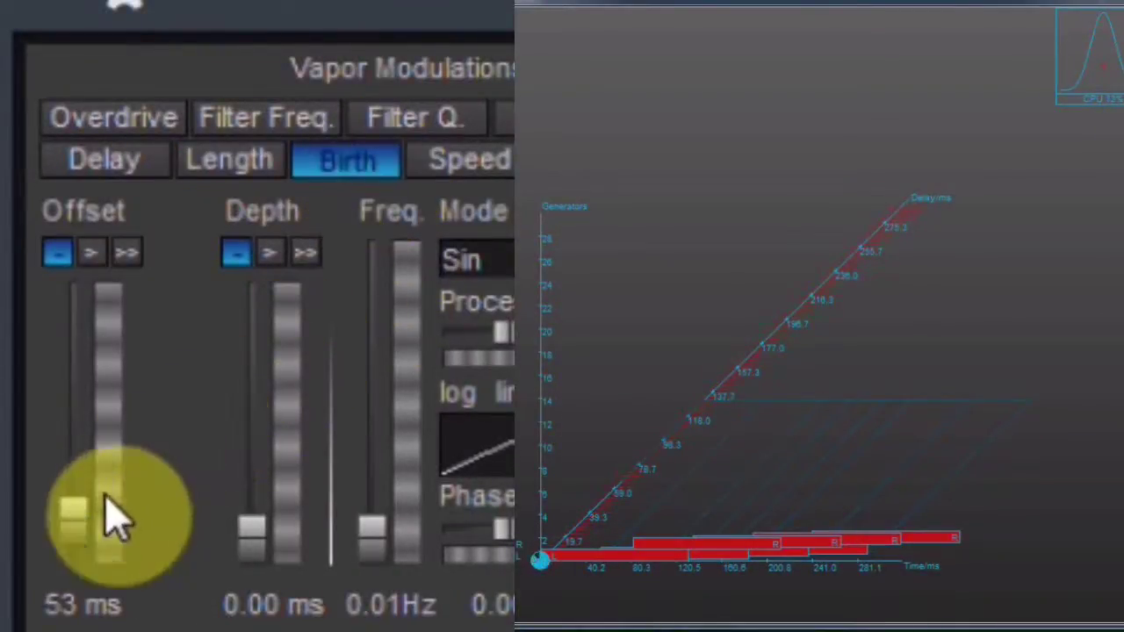
pyautogui.moveTo(88, 531); pyautogui.dragTo(104, 411)
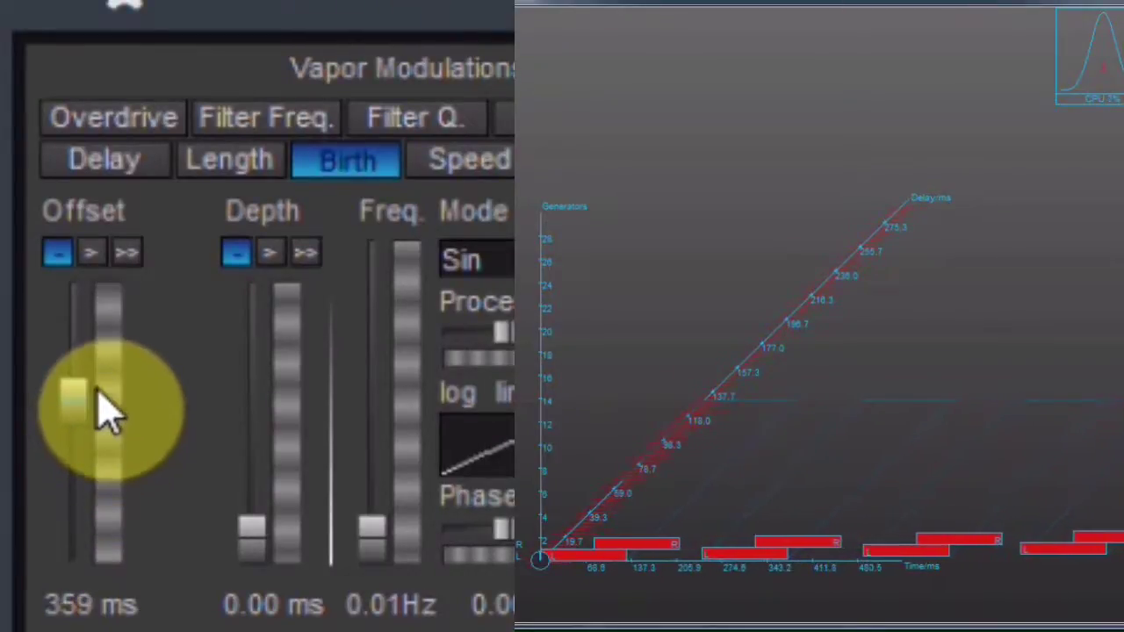
pyautogui.moveTo(111, 321); pyautogui.dragTo(86, 615)
pyautogui.doubleClick(86, 614)
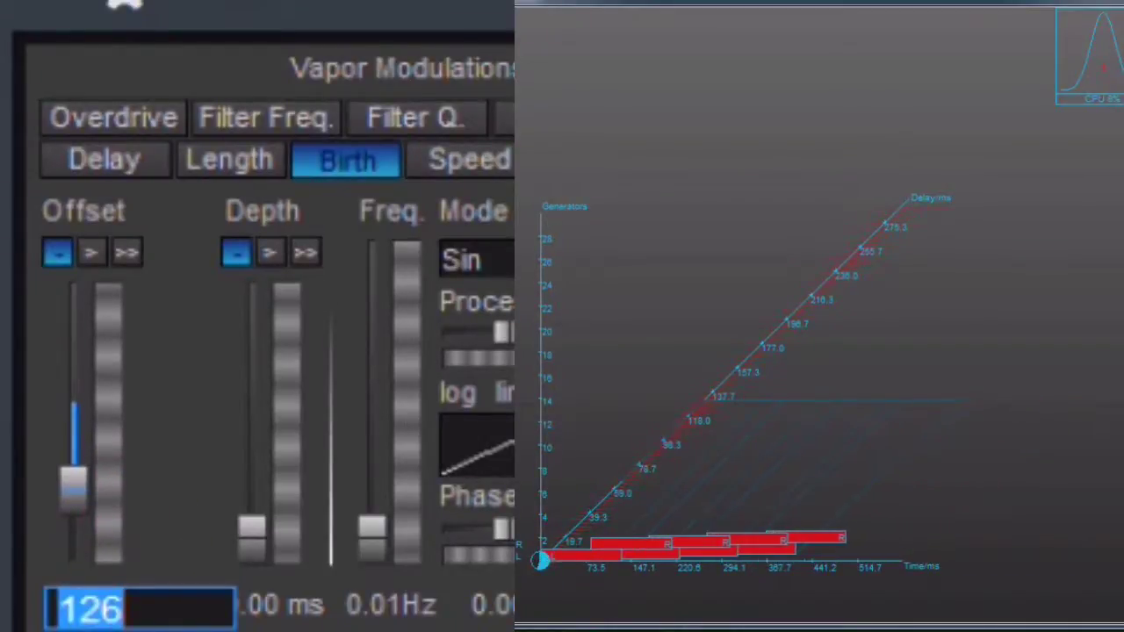
pyautogui.write('60')
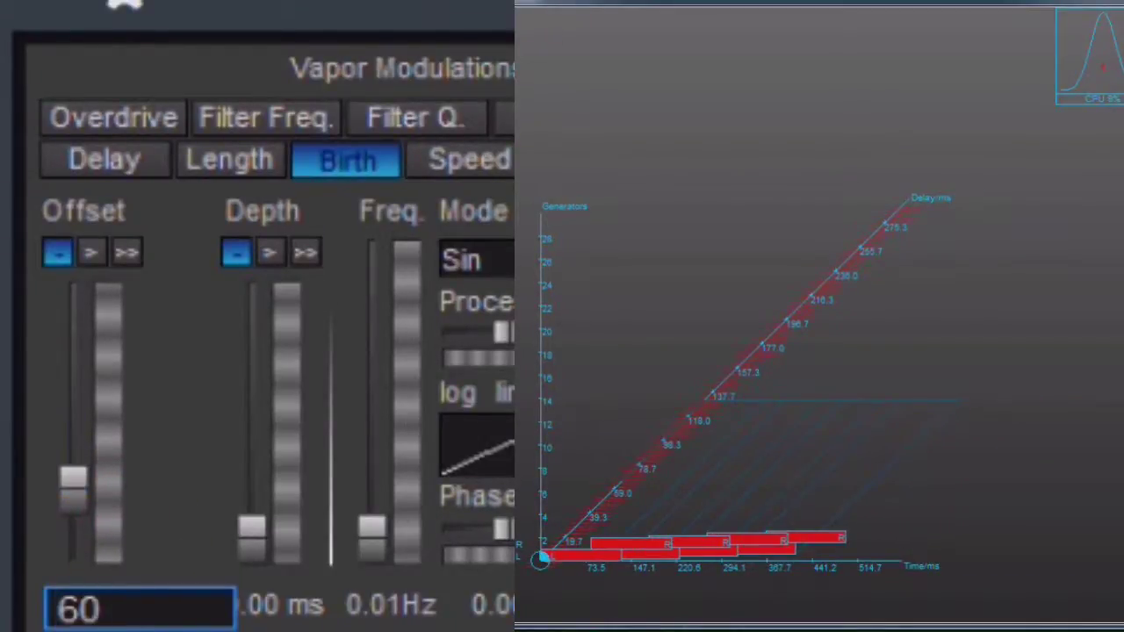
pyautogui.press('Return')
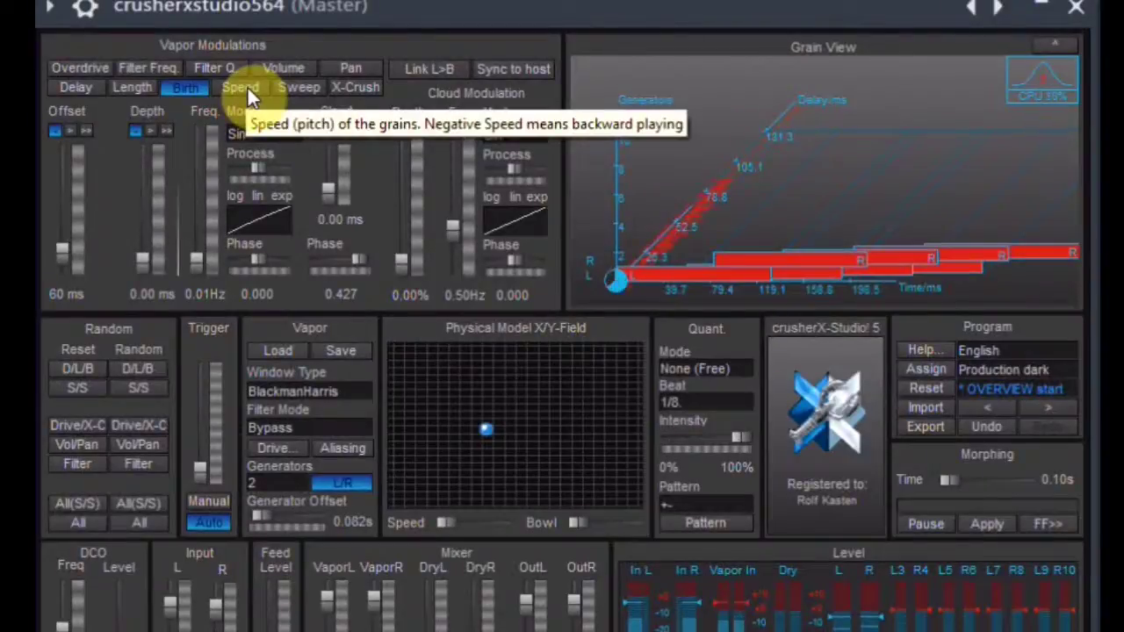
# Step: Set the grain Speed modulation's depth to 0.13 and its frequency to 0.67 Hz
pyautogui.click(246, 87)
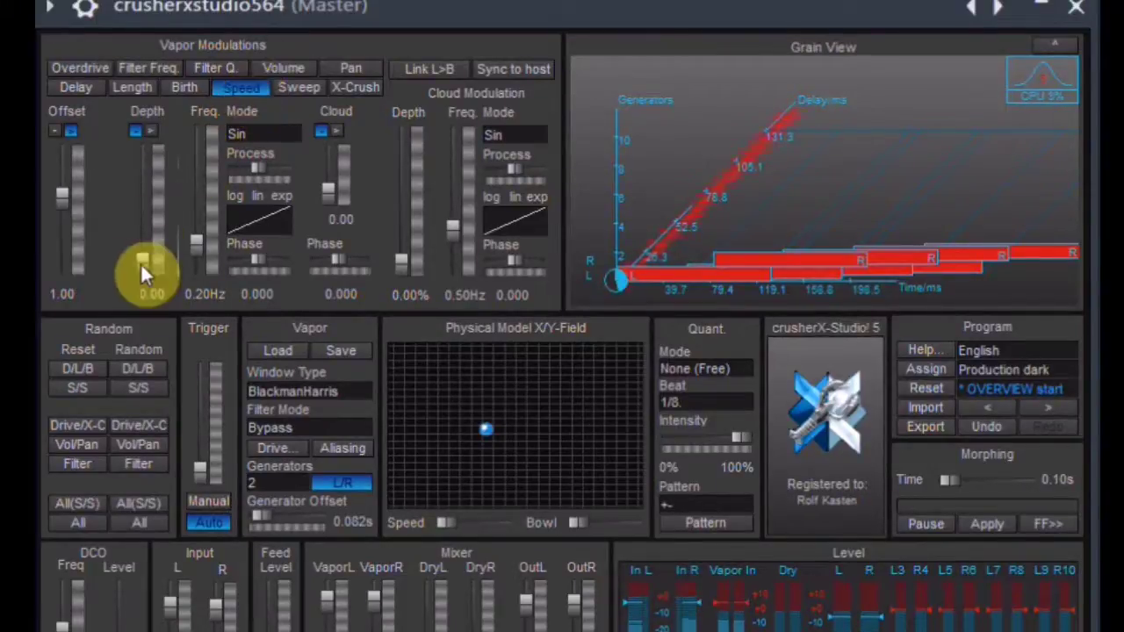
pyautogui.moveTo(143, 263); pyautogui.dragTo(145, 253)
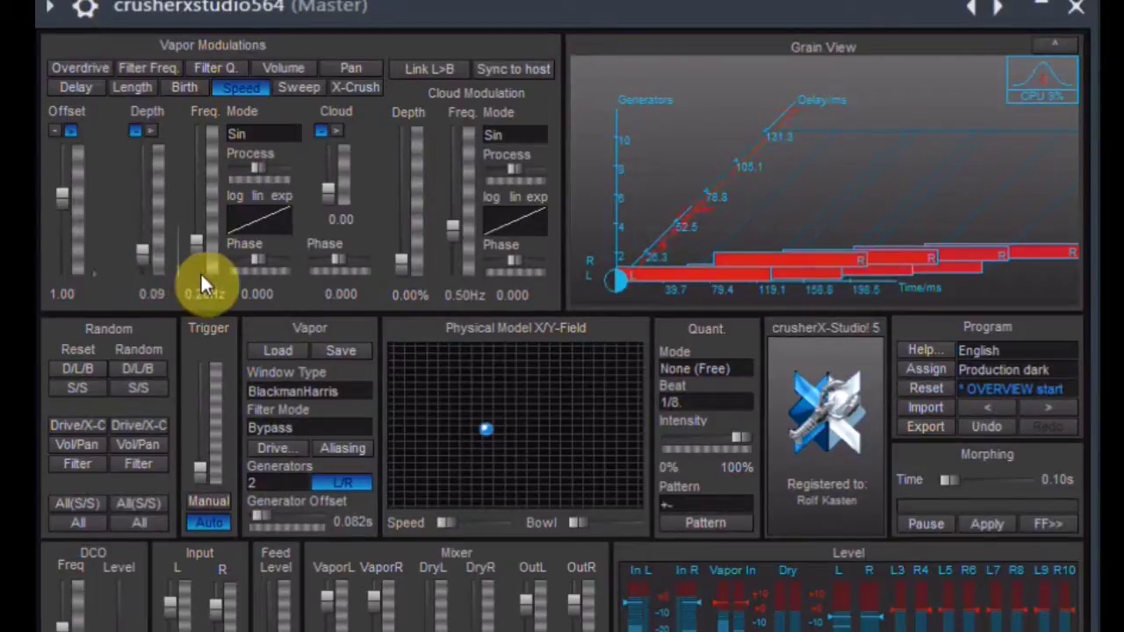
pyautogui.moveTo(196, 242)
pyautogui.mouseDown()
pyautogui.moveTo(146, 246)
pyautogui.moveTo(196, 229)
pyautogui.mouseUp()
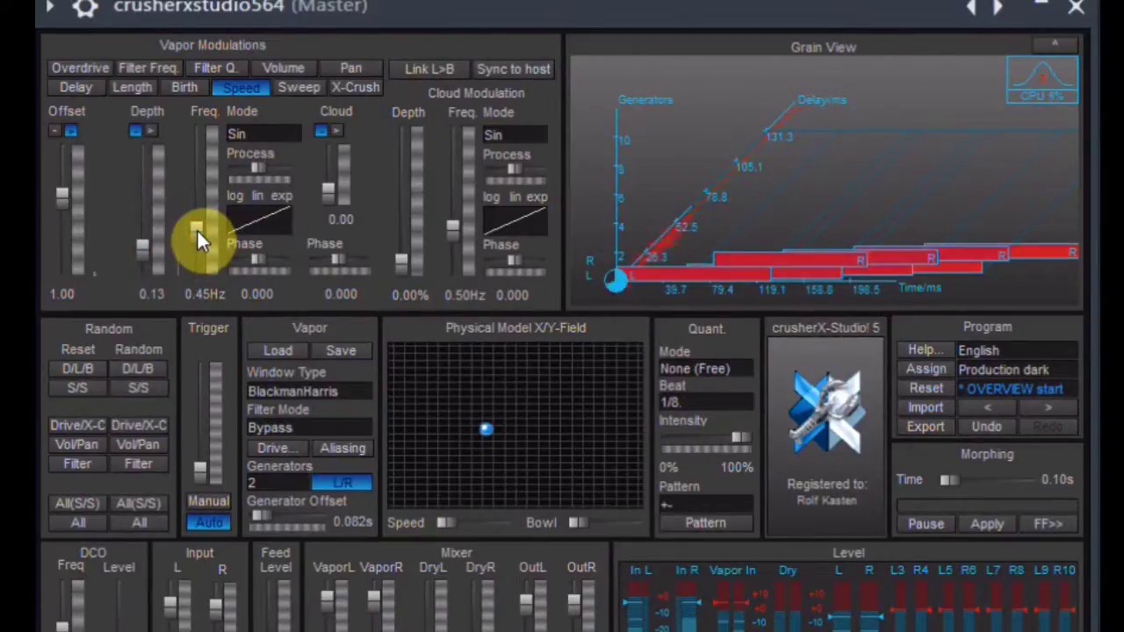
pyautogui.moveTo(197, 228); pyautogui.dragTo(203, 220)
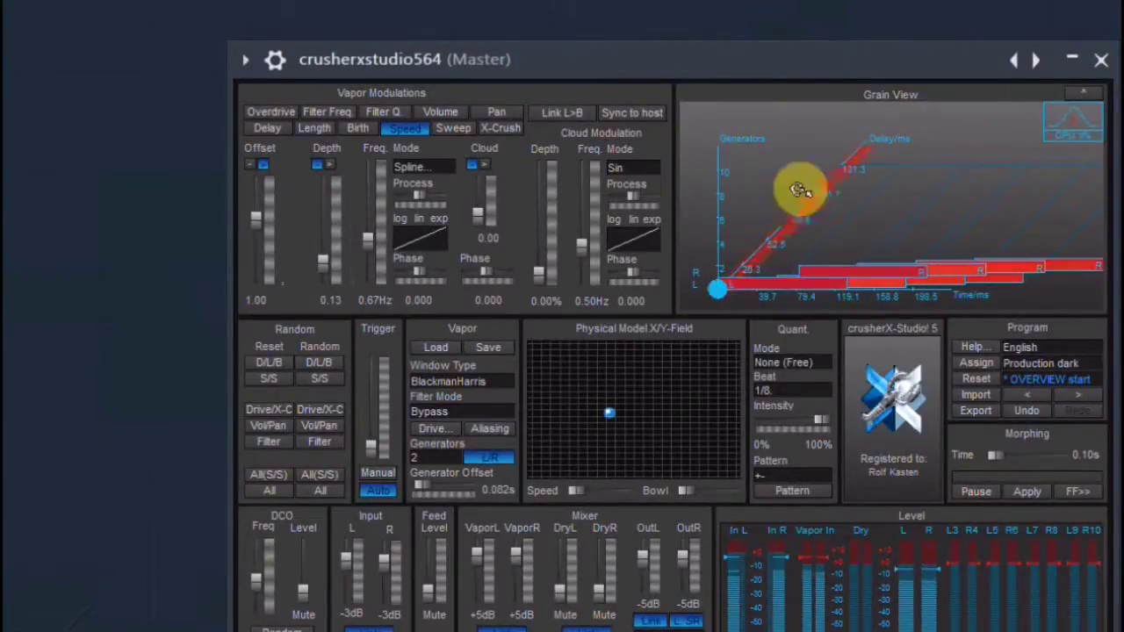
# Step: Choose the Spline mode for the Speed modulation and enlarge its spline editor window
pyautogui.click(443, 165)
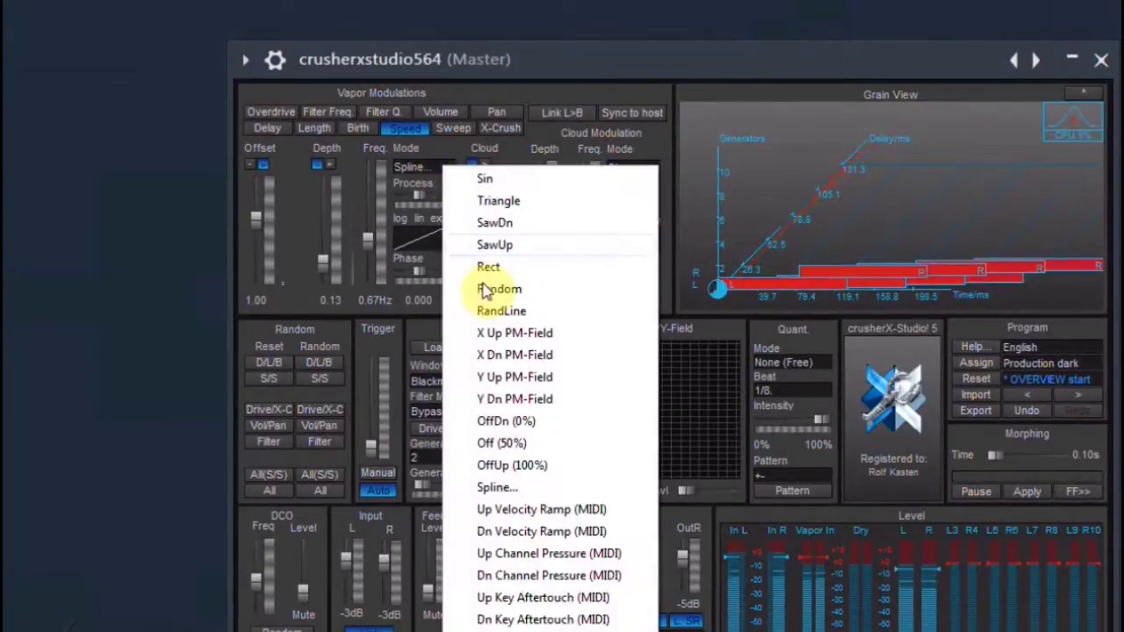
pyautogui.click(497, 490)
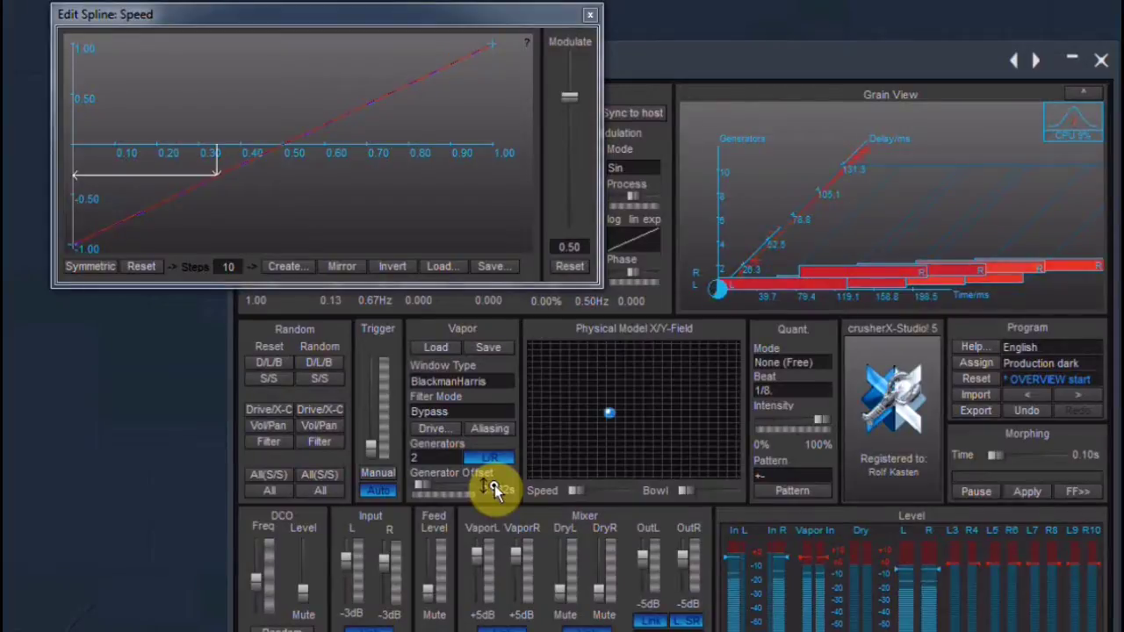
pyautogui.moveTo(345, 286); pyautogui.dragTo(372, 456)
pyautogui.moveTo(597, 335); pyautogui.dragTo(612, 334)
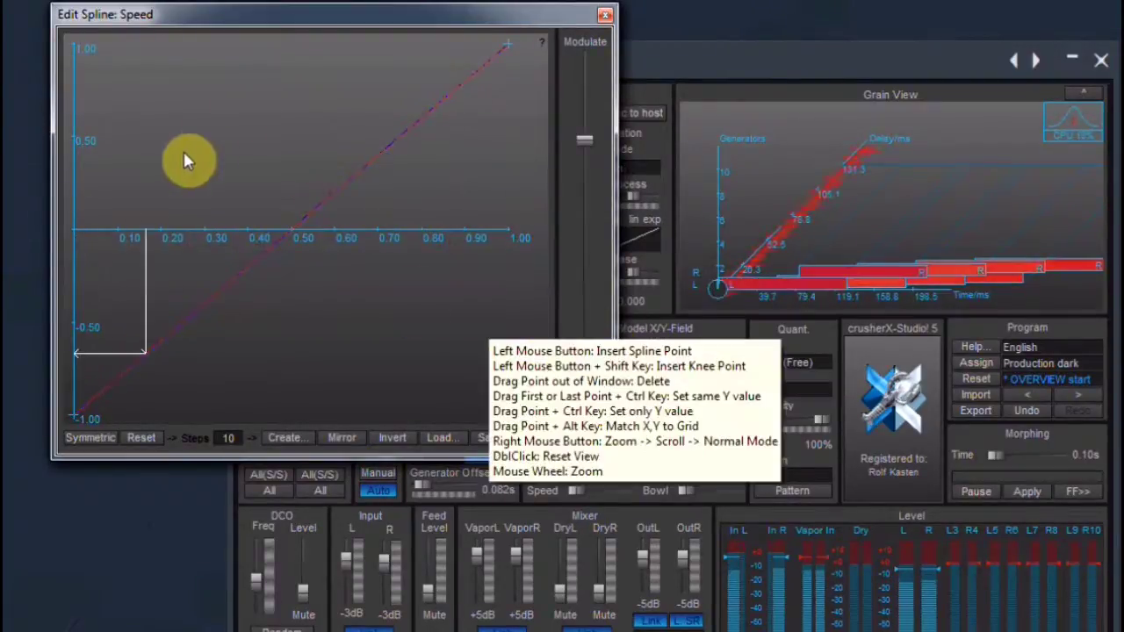
# Step: Bend the Speed spline with points at about (0.15, 0.85) and (0.56, -0.50), and set Modulate to 0.01
pyautogui.click(155, 128)
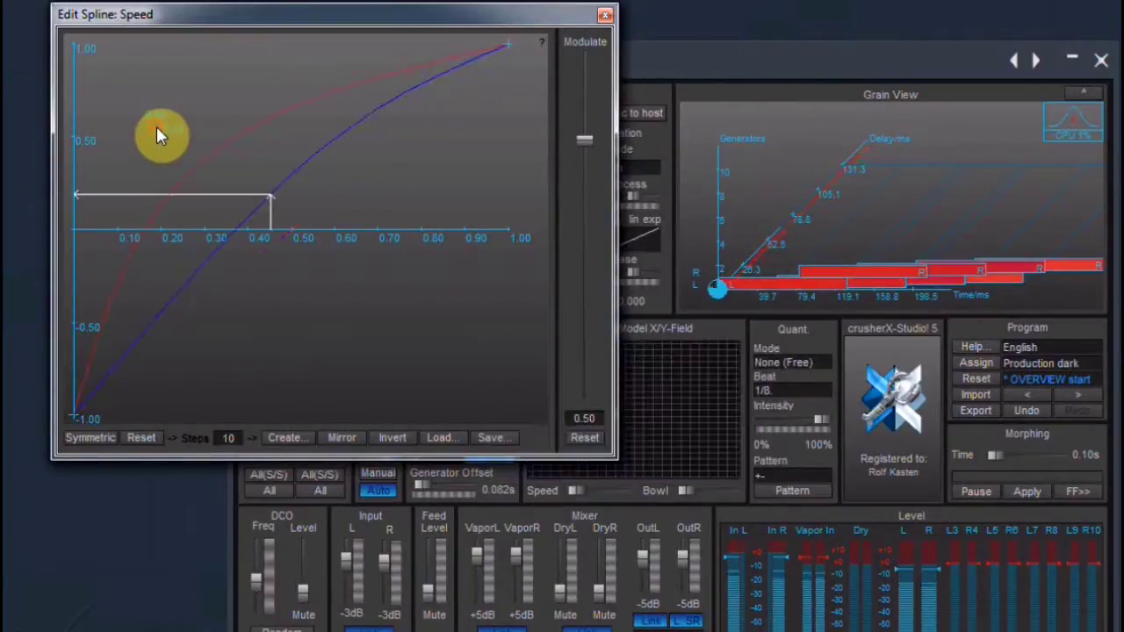
pyautogui.moveTo(154, 122); pyautogui.dragTo(140, 71)
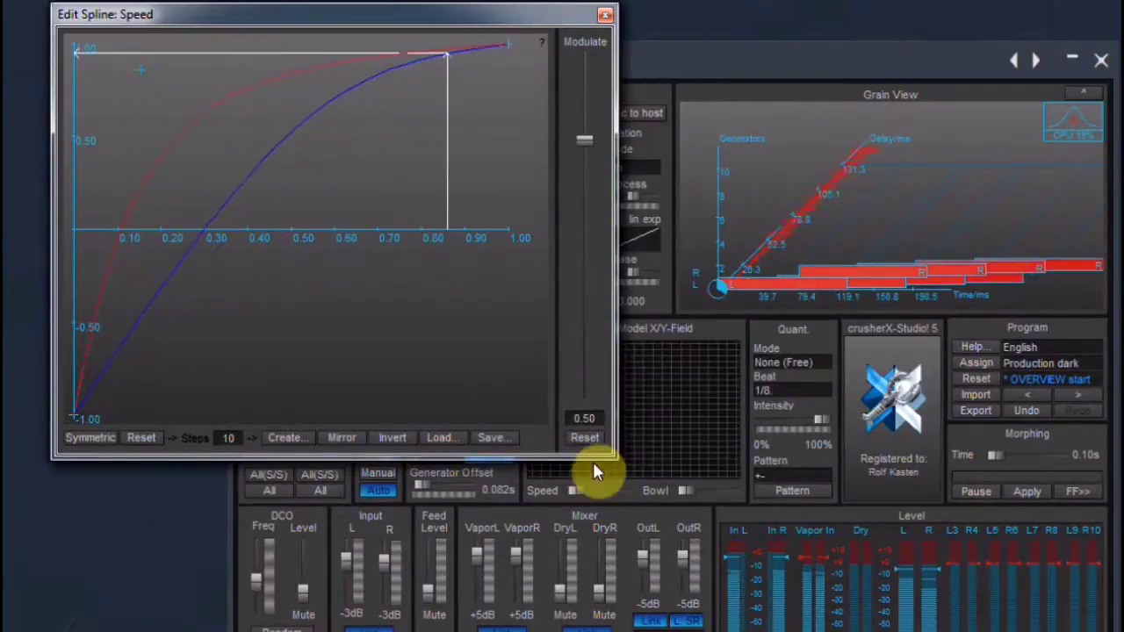
pyautogui.click(584, 138)
pyautogui.moveTo(578, 90); pyautogui.dragTo(554, 221)
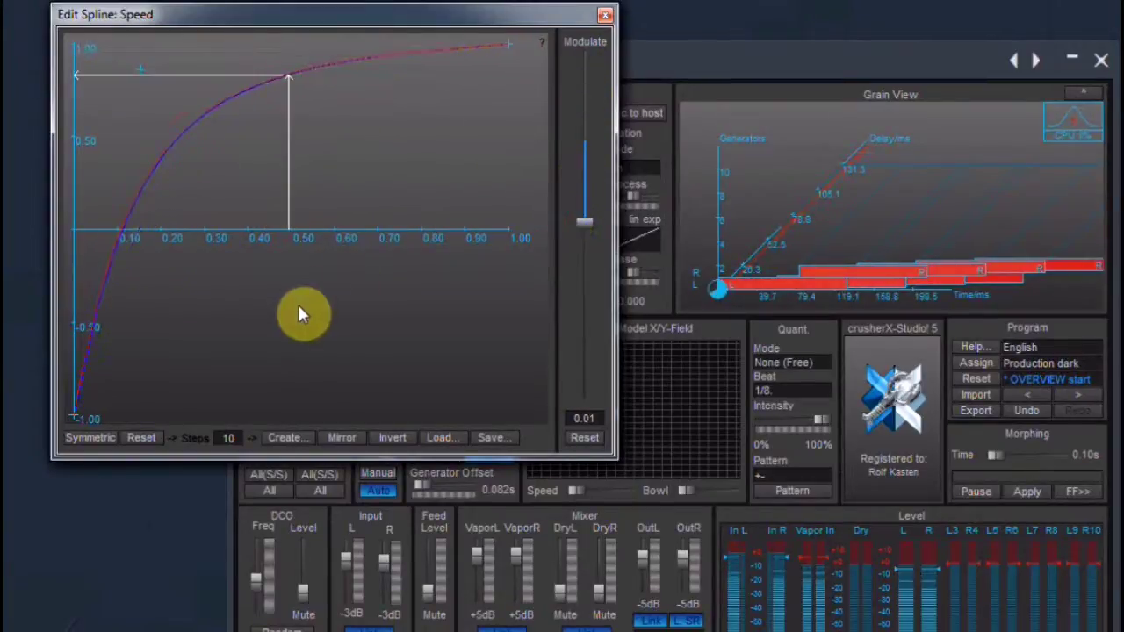
pyautogui.click(316, 323)
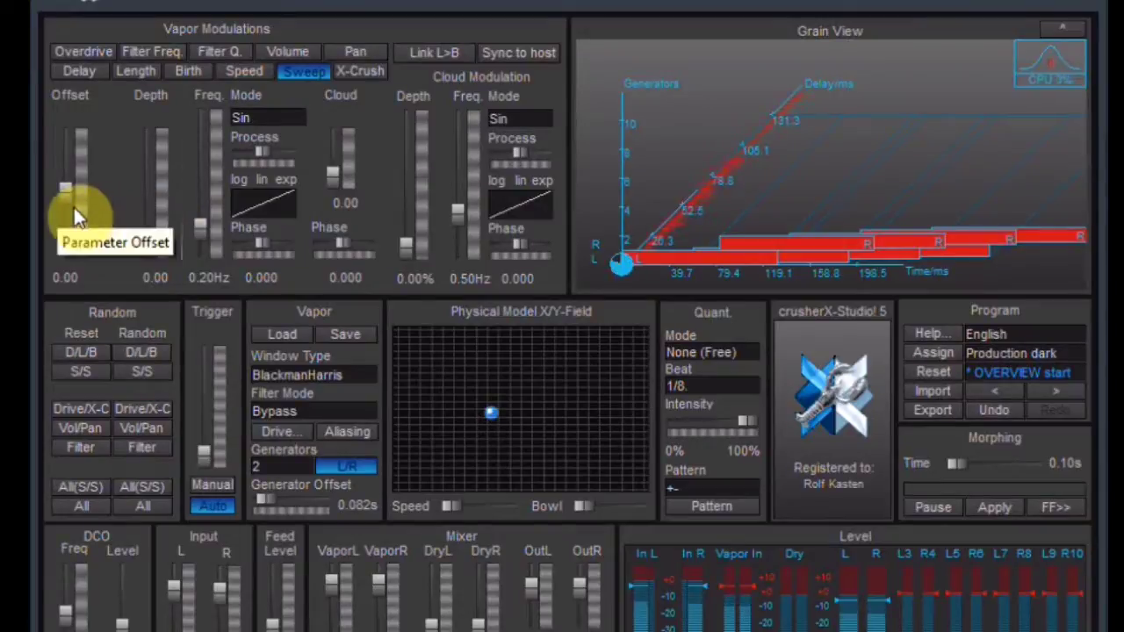
# Step: Set the Sweep modulation's offset to 0.36 and the grain Length offset to 229 ms
pyautogui.moveTo(78, 205); pyautogui.dragTo(86, 161)
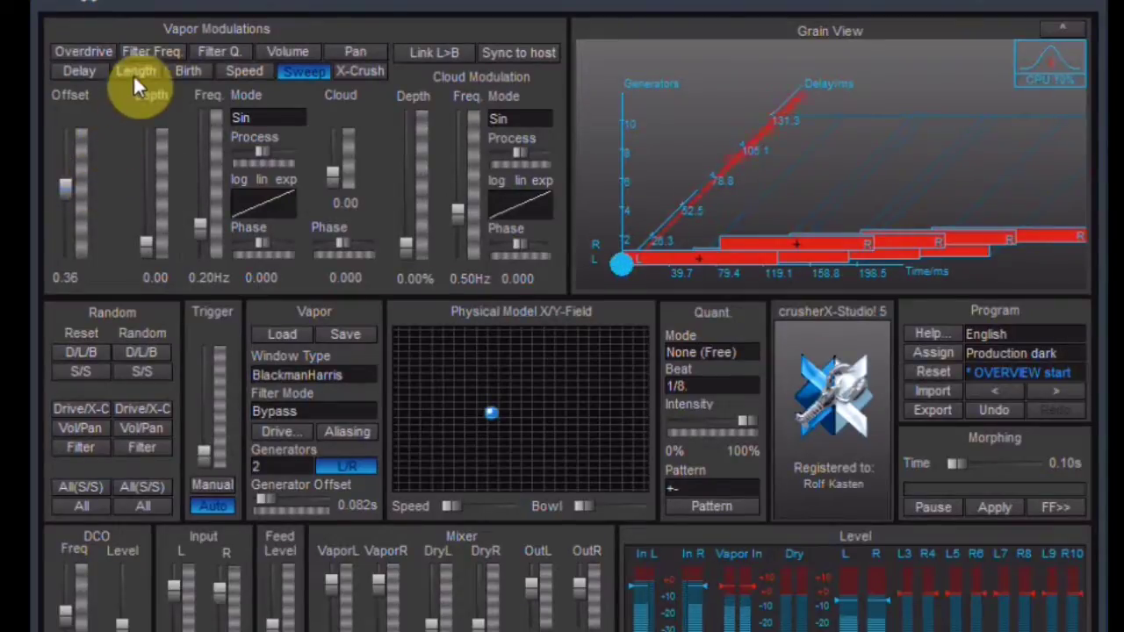
pyautogui.click(139, 70)
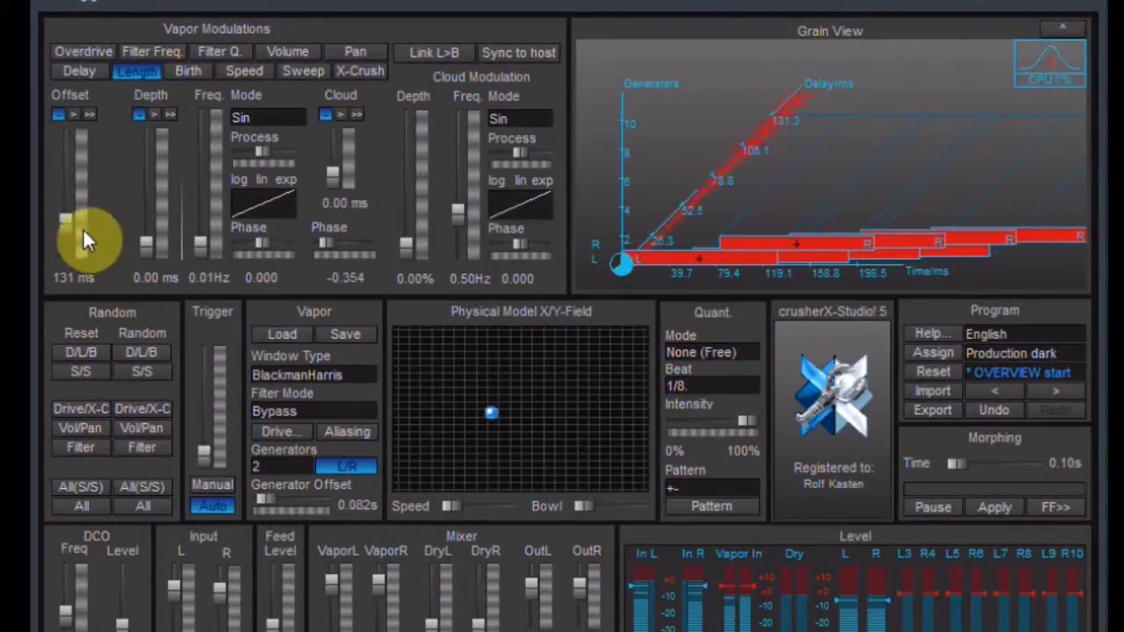
pyautogui.moveTo(82, 228); pyautogui.dragTo(124, 64)
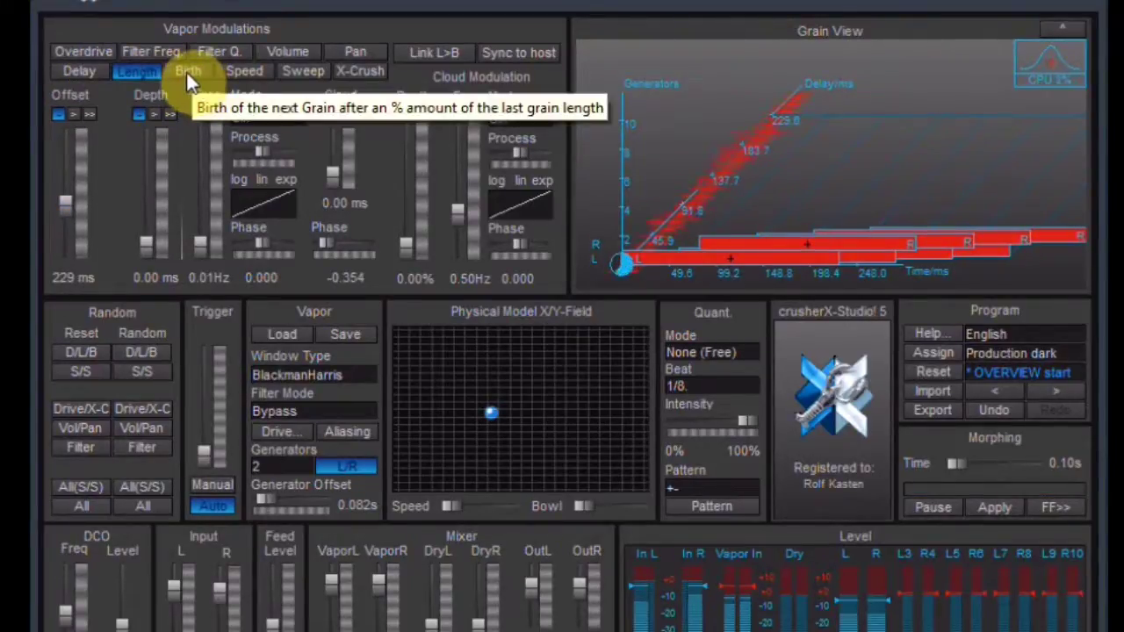
# Step: Raise the Sweep modulation's offset further, and reset it to 0.00
pyautogui.click(296, 71)
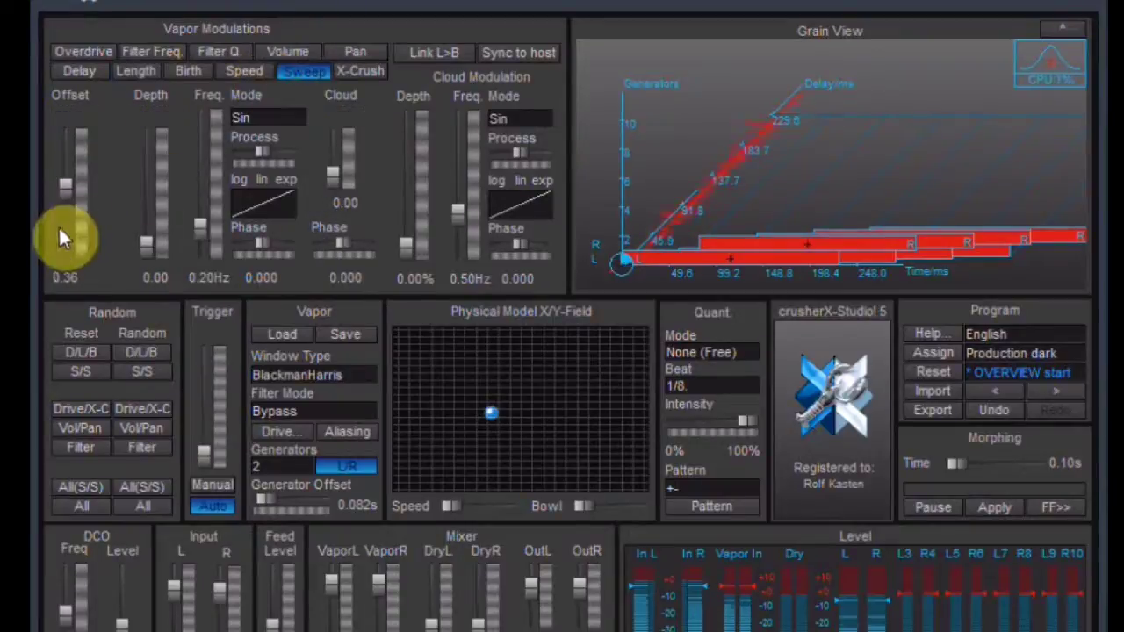
pyautogui.moveTo(78, 220); pyautogui.dragTo(86, 174)
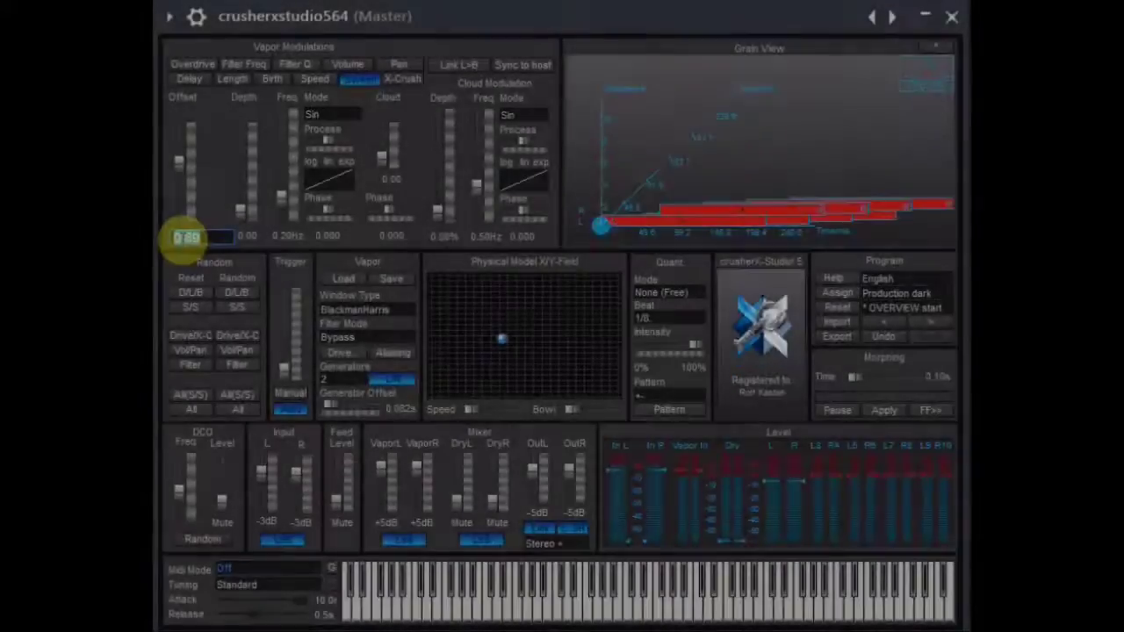
pyautogui.click(181, 239)
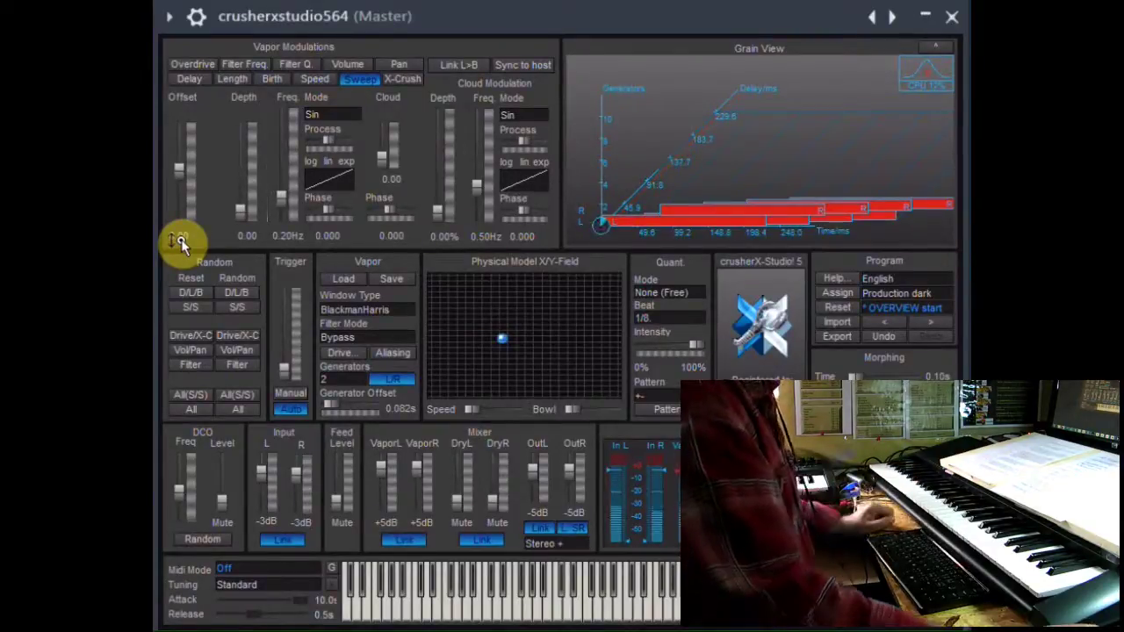
# Step: Set the X-Crush modulation's offset to 80%
pyautogui.click(405, 80)
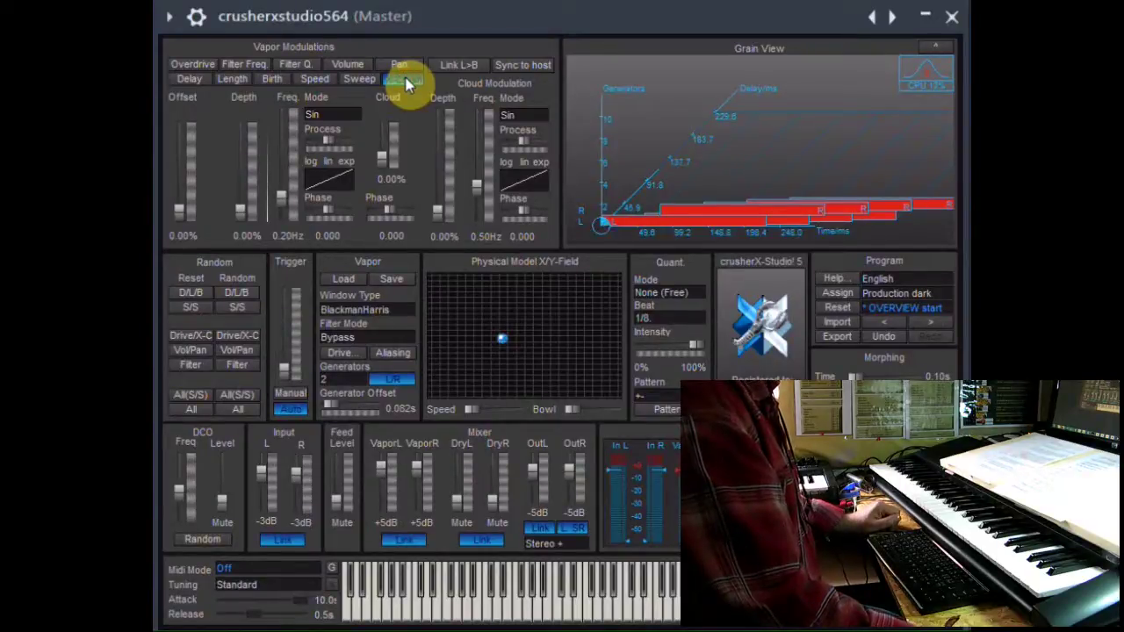
pyautogui.moveTo(181, 214); pyautogui.dragTo(180, 148)
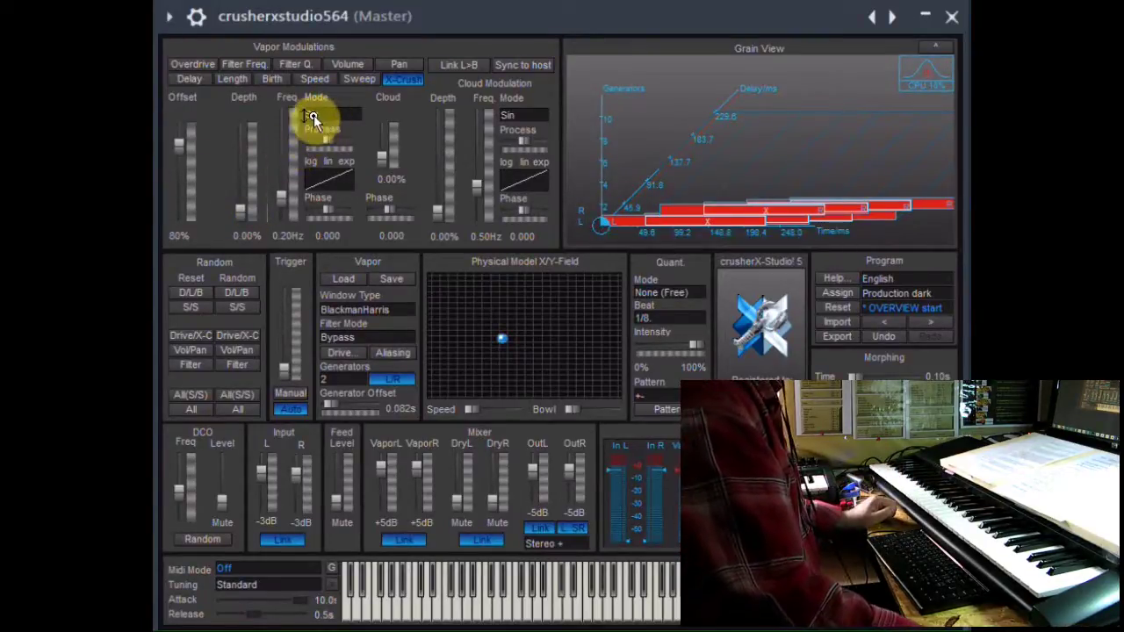
# Step: Configure the Length modulation as Triangle with a strongly logarithmic process curve, a depth of 170 ms and a frequency of 1.24 Hz
pyautogui.click(234, 78)
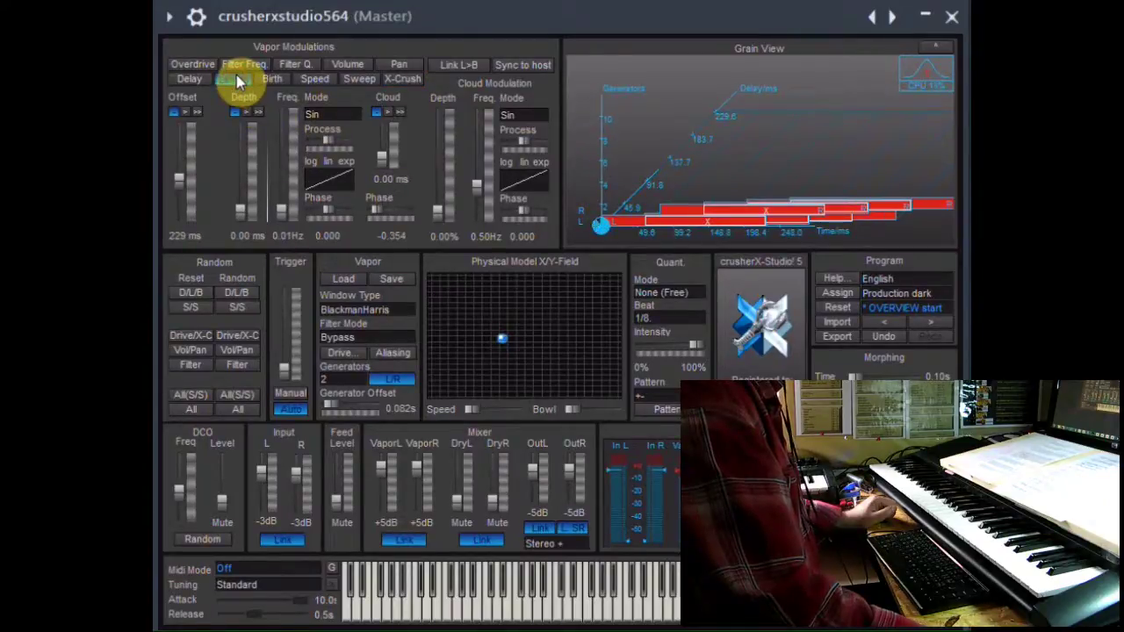
pyautogui.click(312, 119)
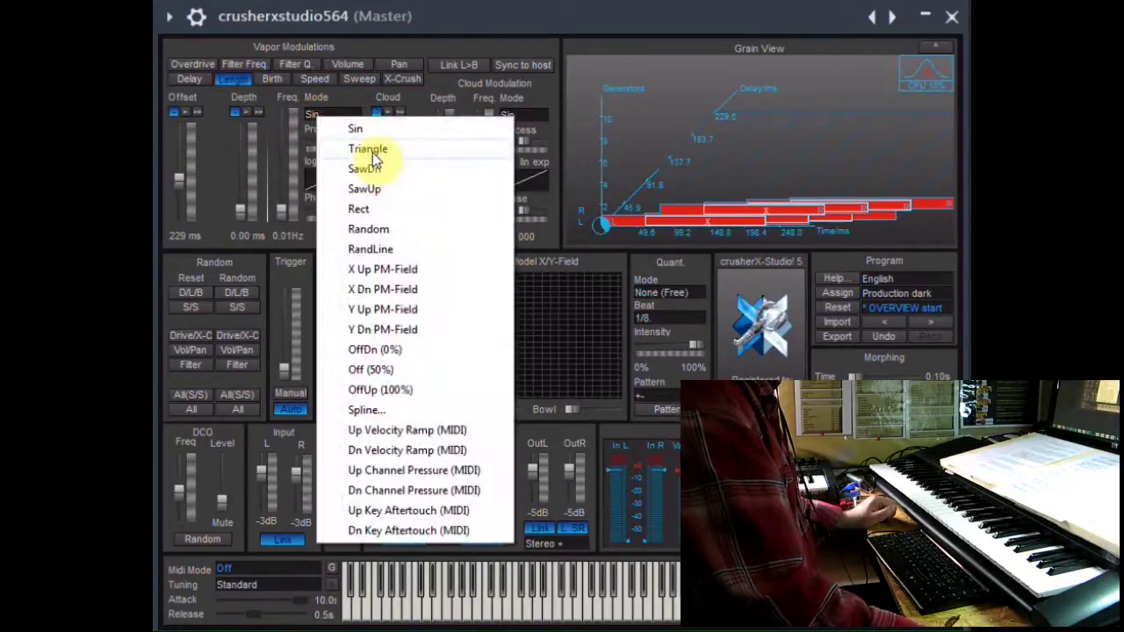
pyautogui.click(372, 151)
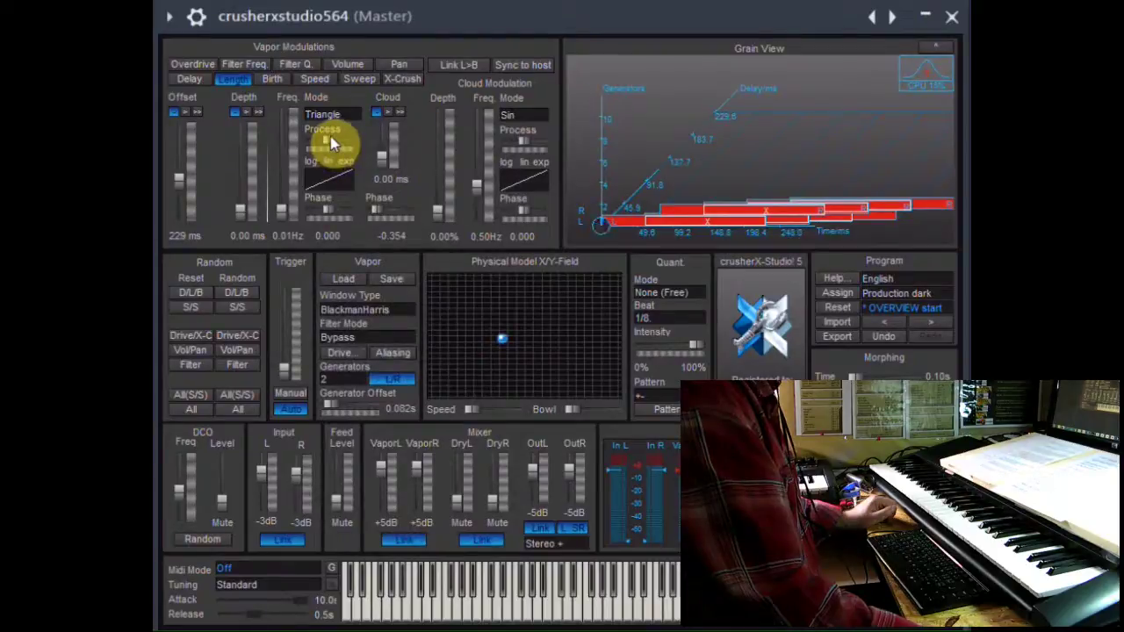
pyautogui.moveTo(324, 143); pyautogui.dragTo(314, 146)
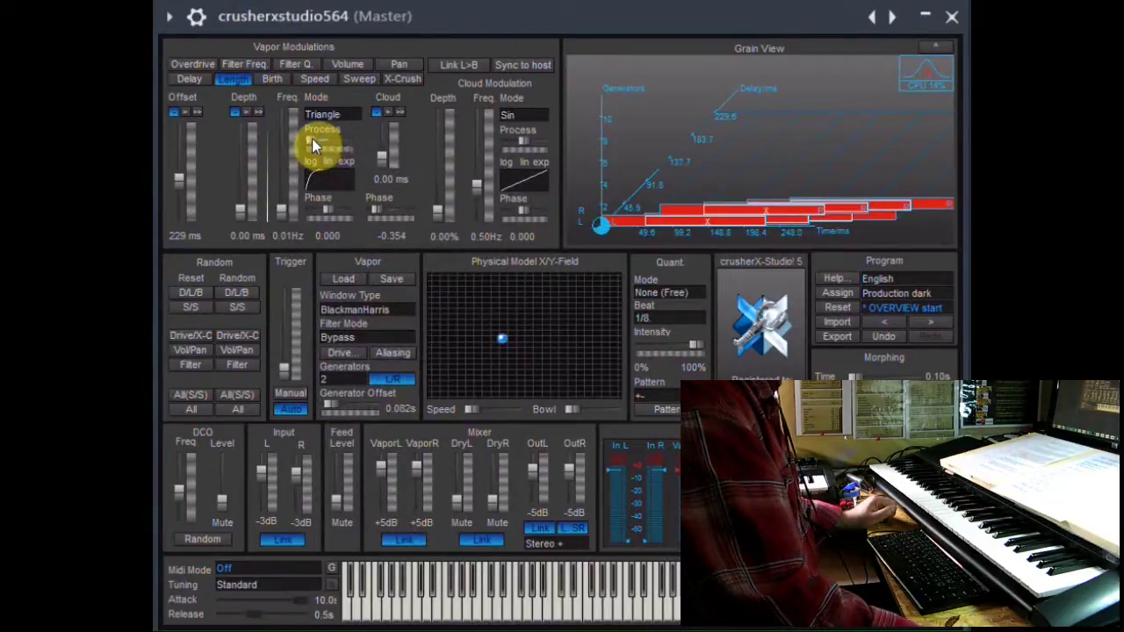
pyautogui.moveTo(244, 214); pyautogui.dragTo(284, 171)
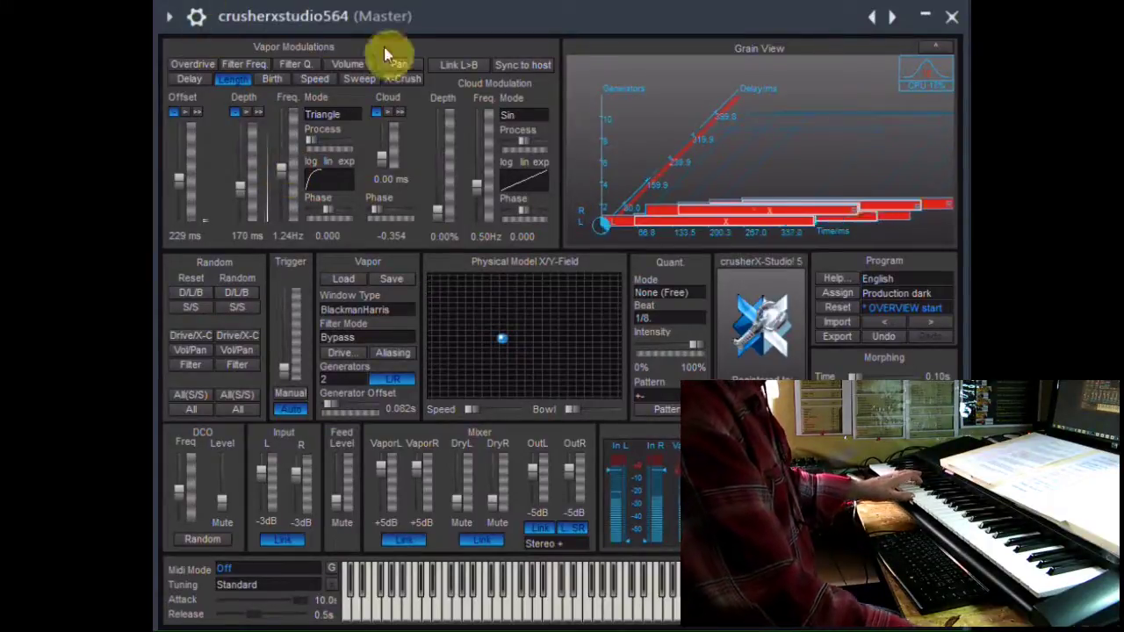
# Step: Sweep the X-Crush offset up above 80%, and bring it down to 0.00%
pyautogui.click(401, 80)
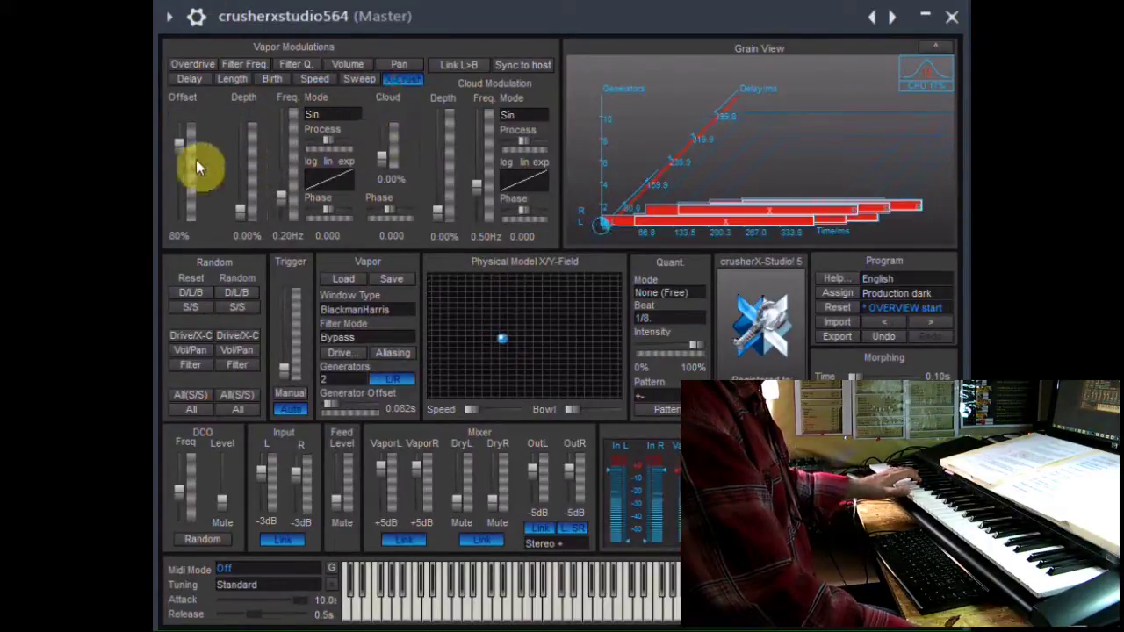
pyautogui.moveTo(179, 154); pyautogui.dragTo(182, 130)
pyautogui.moveTo(184, 184); pyautogui.dragTo(194, 226)
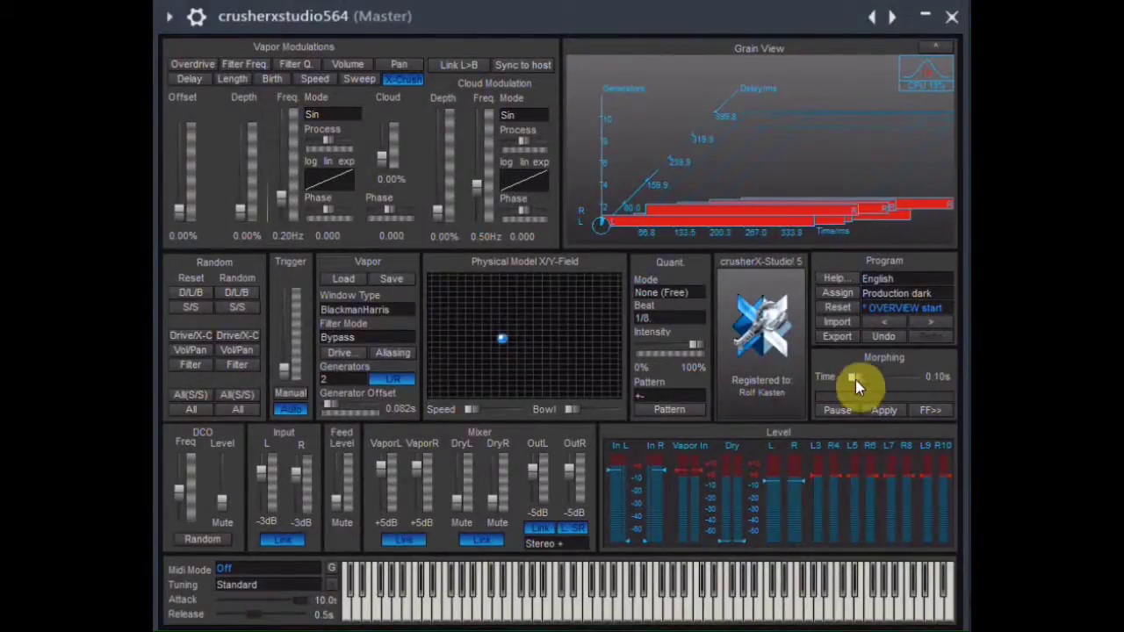
# Step: Set the Morphing time to 180 s and raise the X-Crush offset to try out the slow parameter change
pyautogui.moveTo(851, 376); pyautogui.dragTo(932, 376)
pyautogui.write('1')
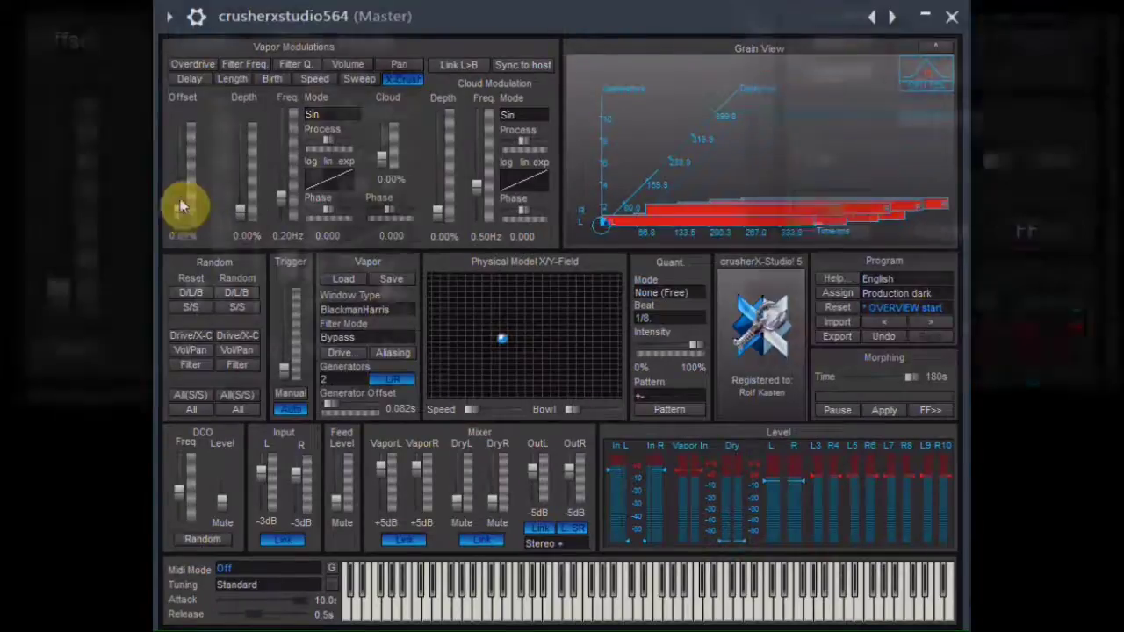
pyautogui.moveTo(180, 207); pyautogui.dragTo(184, 165)
pyautogui.moveTo(68, 192); pyautogui.dragTo(66, 136)
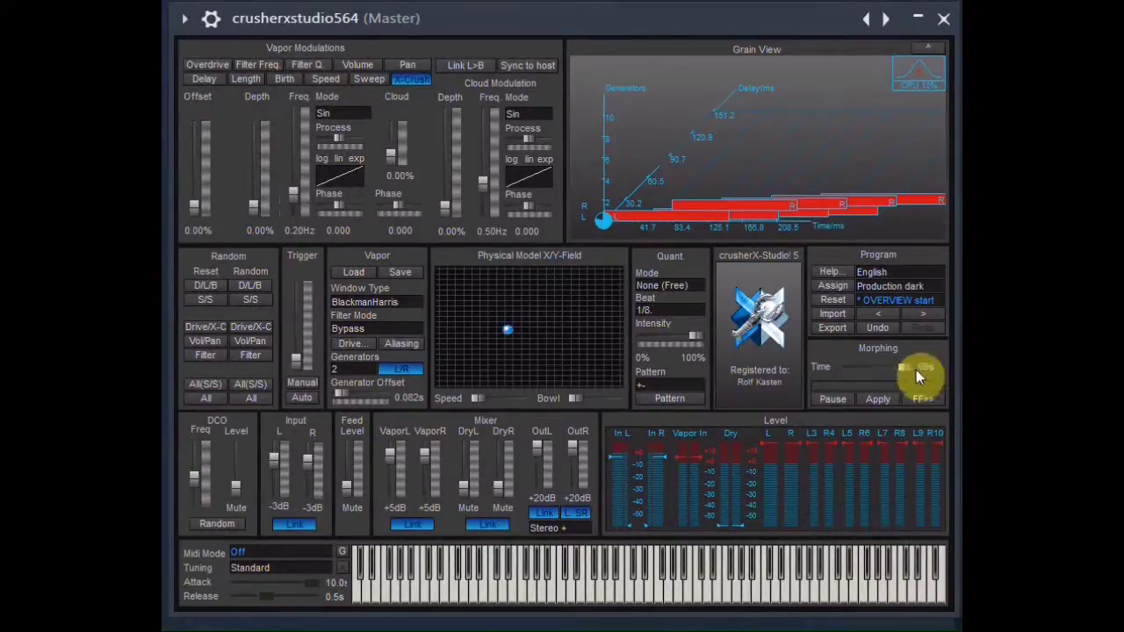
# Step: Set the Morphing time to 0.01 s and load the WAV file "flute-a4 flute" into the Vapor section
pyautogui.moveTo(910, 368); pyautogui.dragTo(832, 383)
pyautogui.click(358, 276)
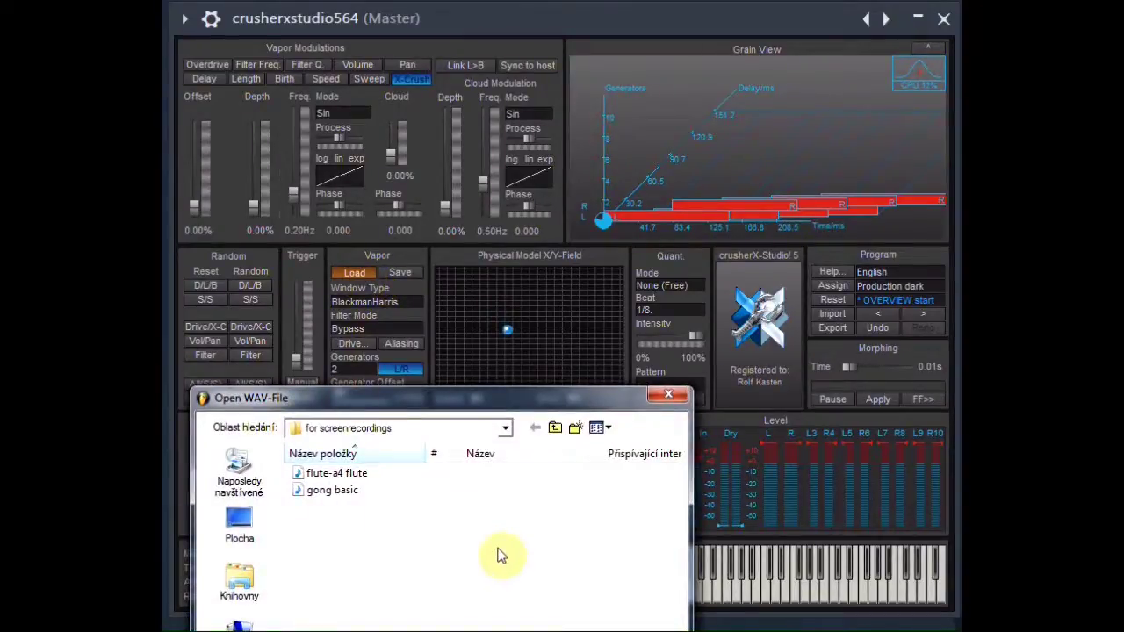
pyautogui.doubleClick(357, 476)
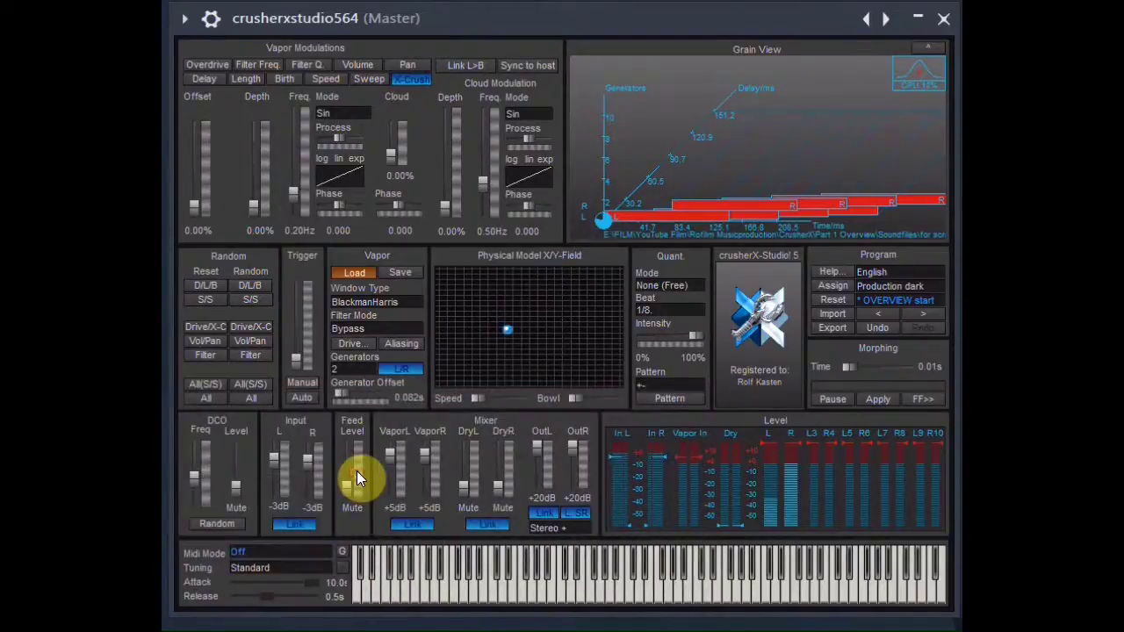
# Step: Sweep the grain Delay offset through its longer ranges, return to the shortest range, and set it to 209 ms
pyautogui.click(216, 78)
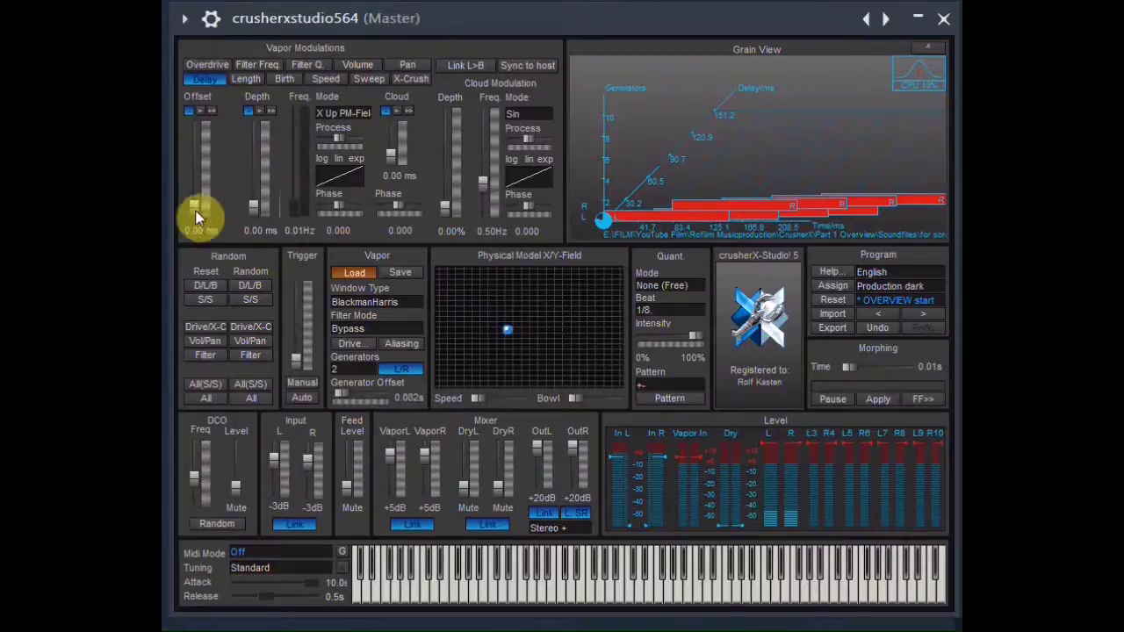
pyautogui.moveTo(195, 214); pyautogui.dragTo(202, 119)
pyautogui.moveTo(198, 206)
pyautogui.mouseDown()
pyautogui.moveTo(200, 193)
pyautogui.moveTo(203, 207)
pyautogui.mouseUp()
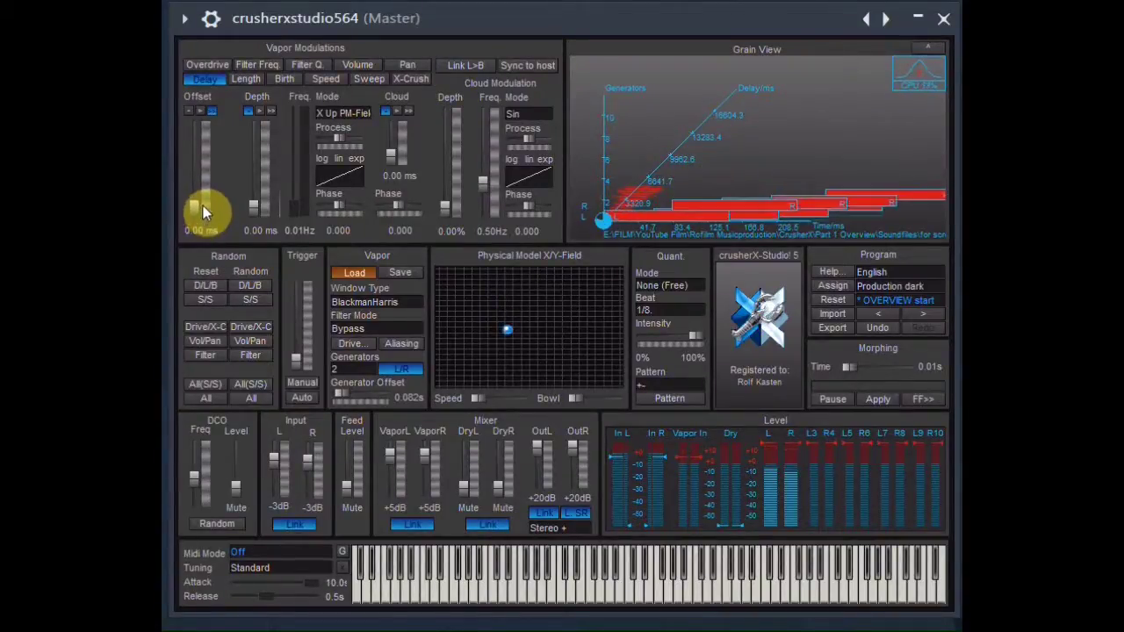
pyautogui.click(190, 111)
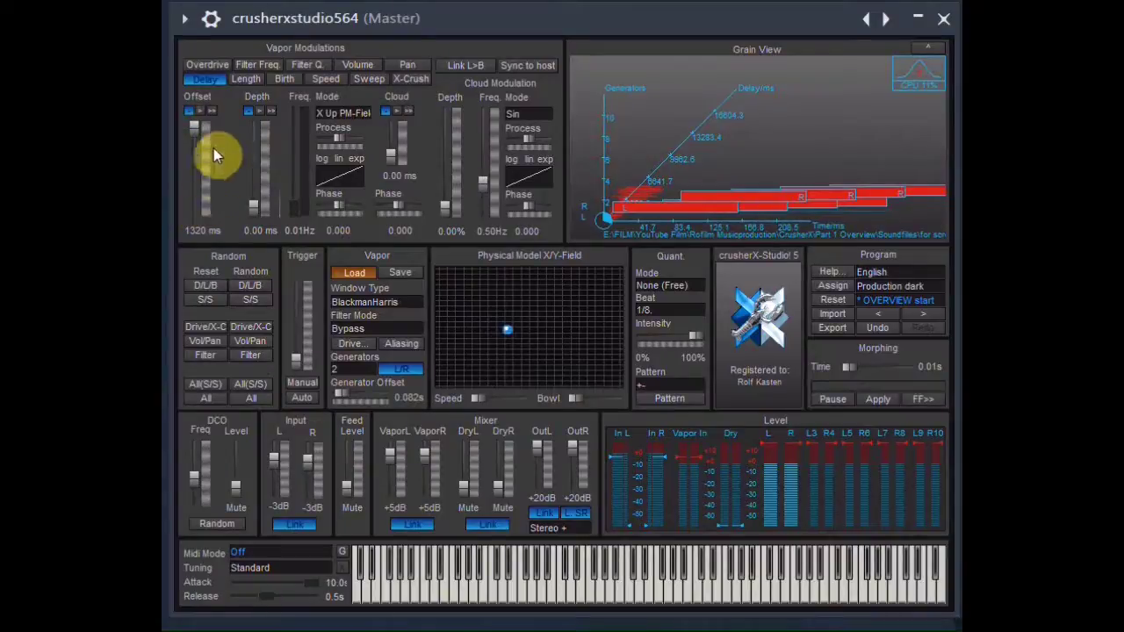
pyautogui.moveTo(196, 127); pyautogui.dragTo(198, 185)
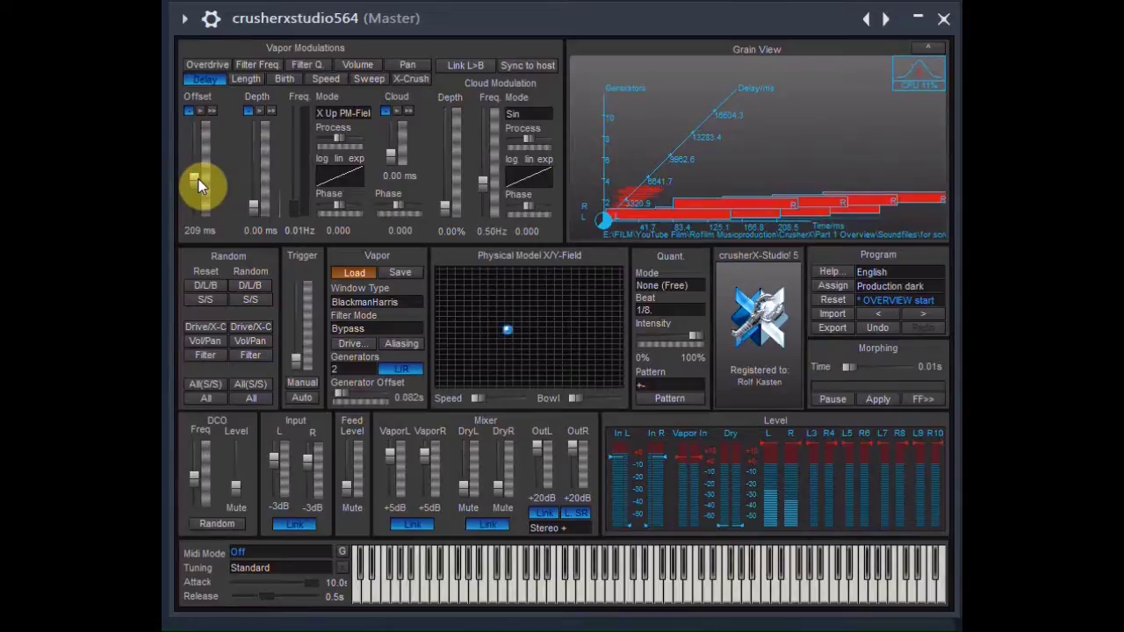
# Step: Set the number of Vapor generators to 10 and the Generator Offset to 0.184 s
pyautogui.click(356, 367)
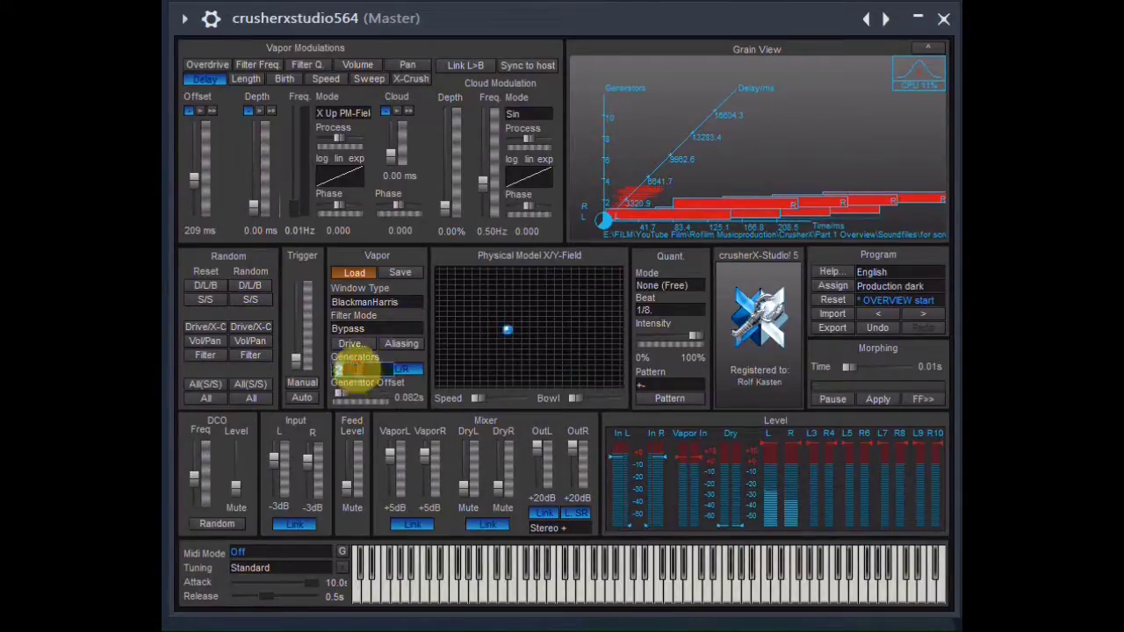
pyautogui.write('1')
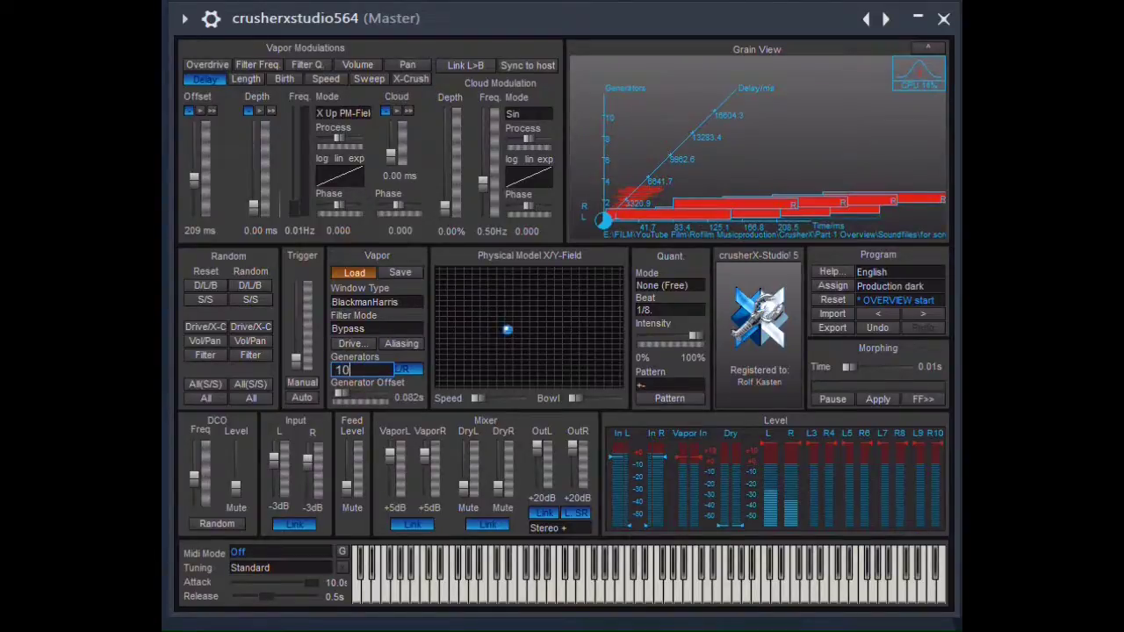
pyautogui.write('0')
pyautogui.press('Return')
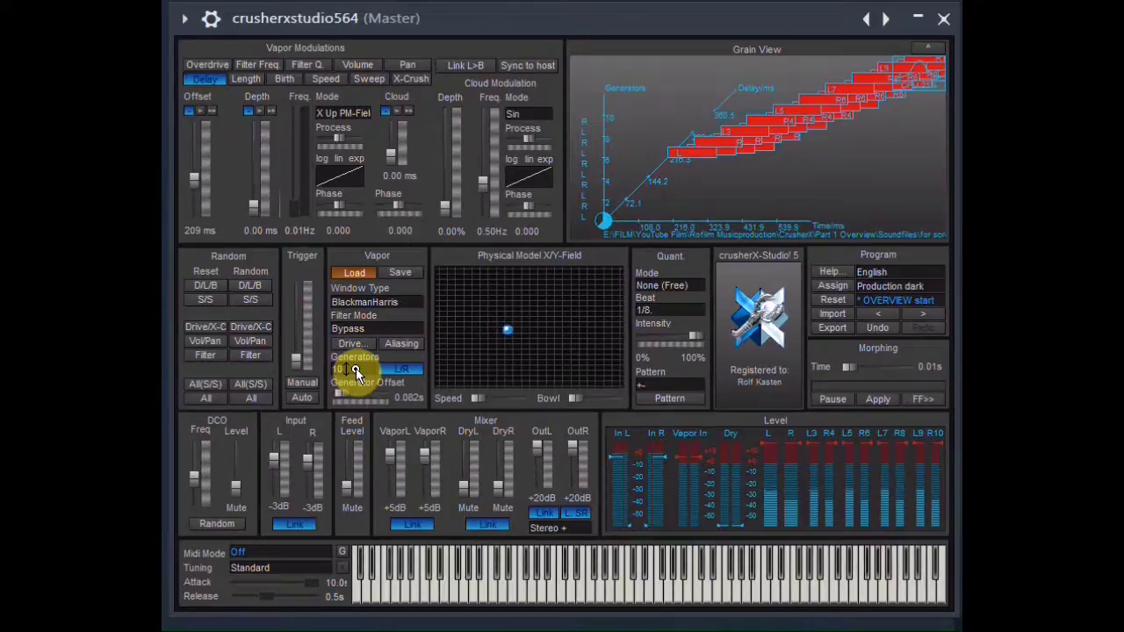
pyautogui.moveTo(342, 396); pyautogui.dragTo(346, 397)
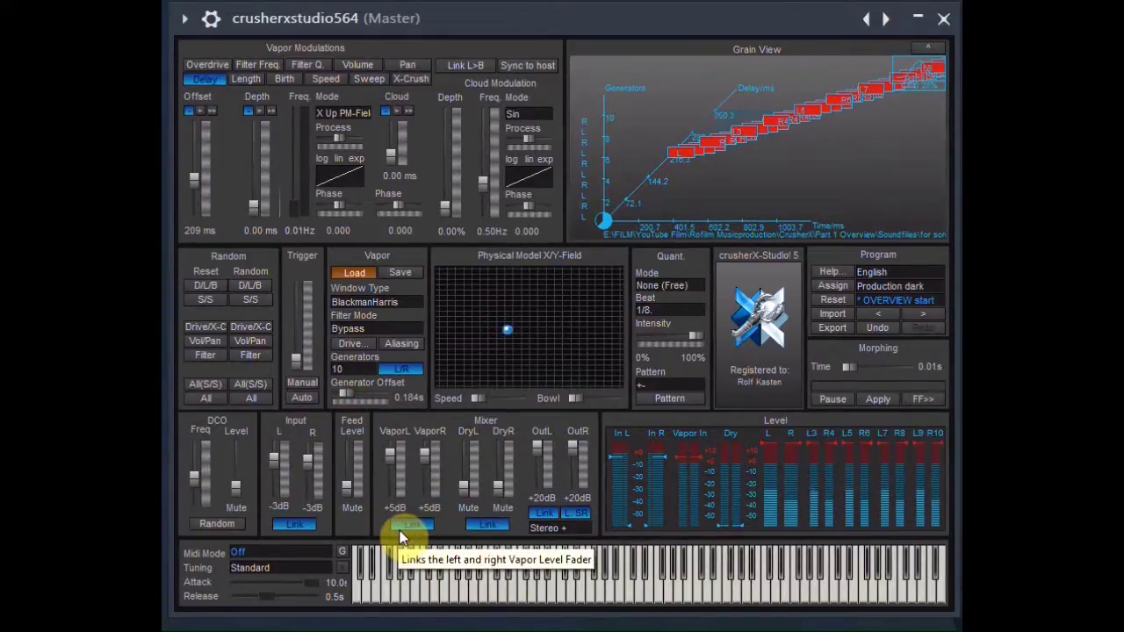
# Step: Set the MIDI mode to Unisono Gated and play several middle and lower notes on the on-screen keyboard
pyautogui.click(249, 555)
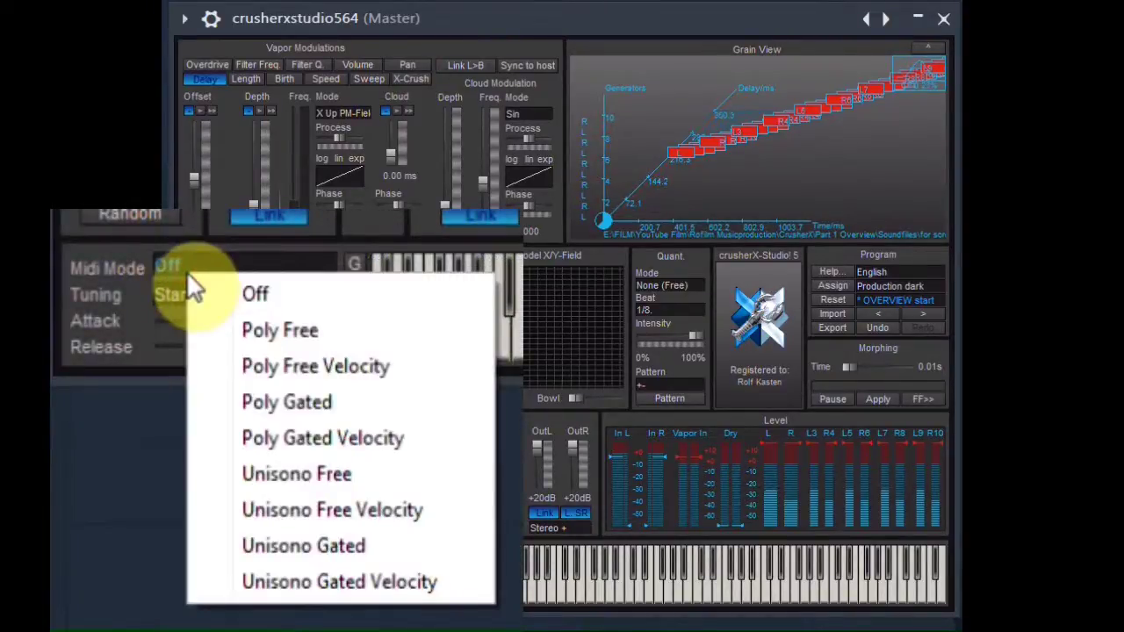
pyautogui.click(296, 549)
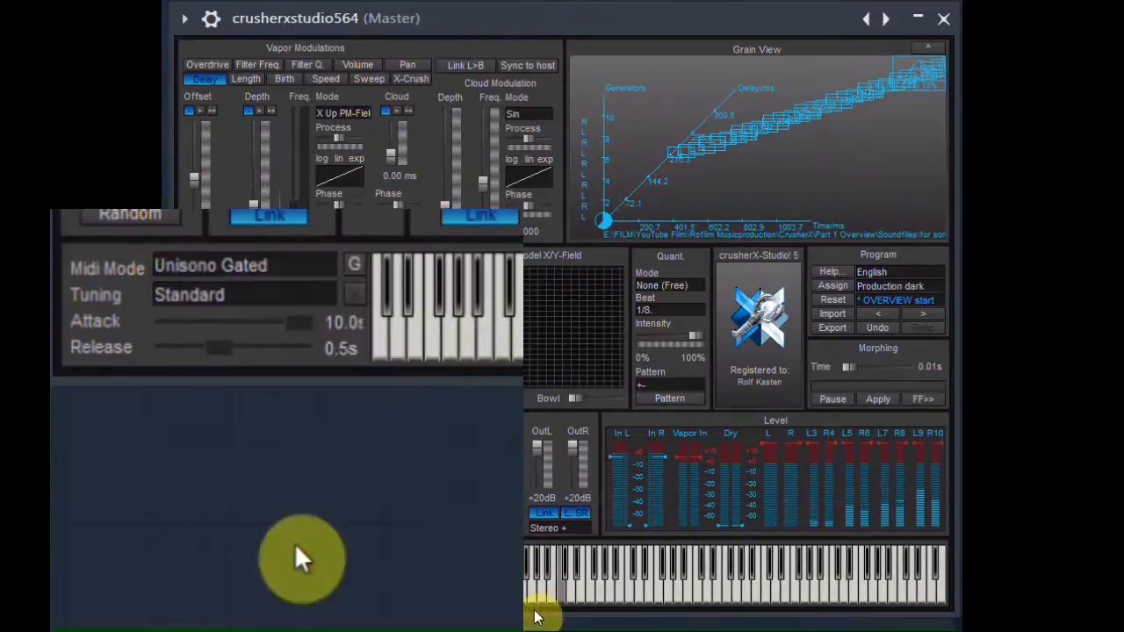
pyautogui.click(557, 587)
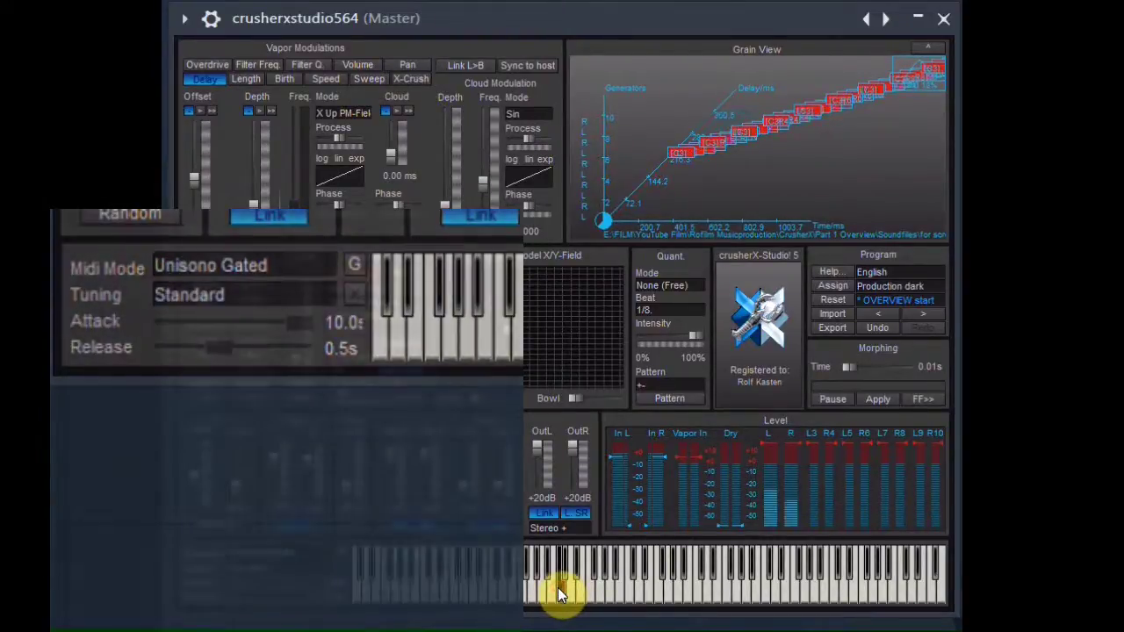
pyautogui.click(560, 595)
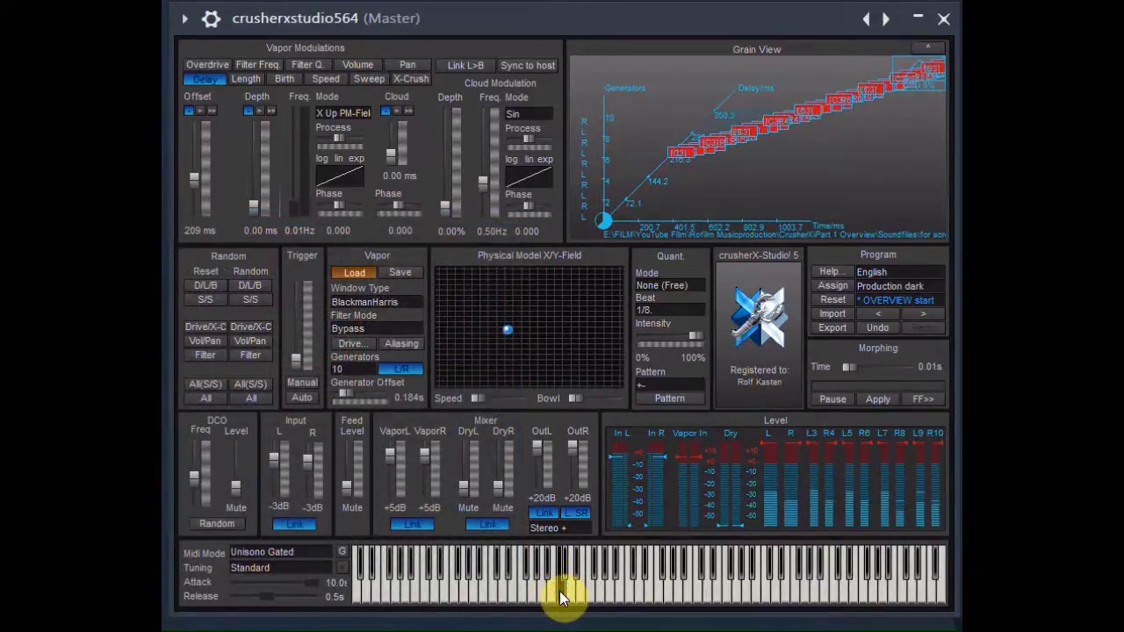
pyautogui.click(520, 587)
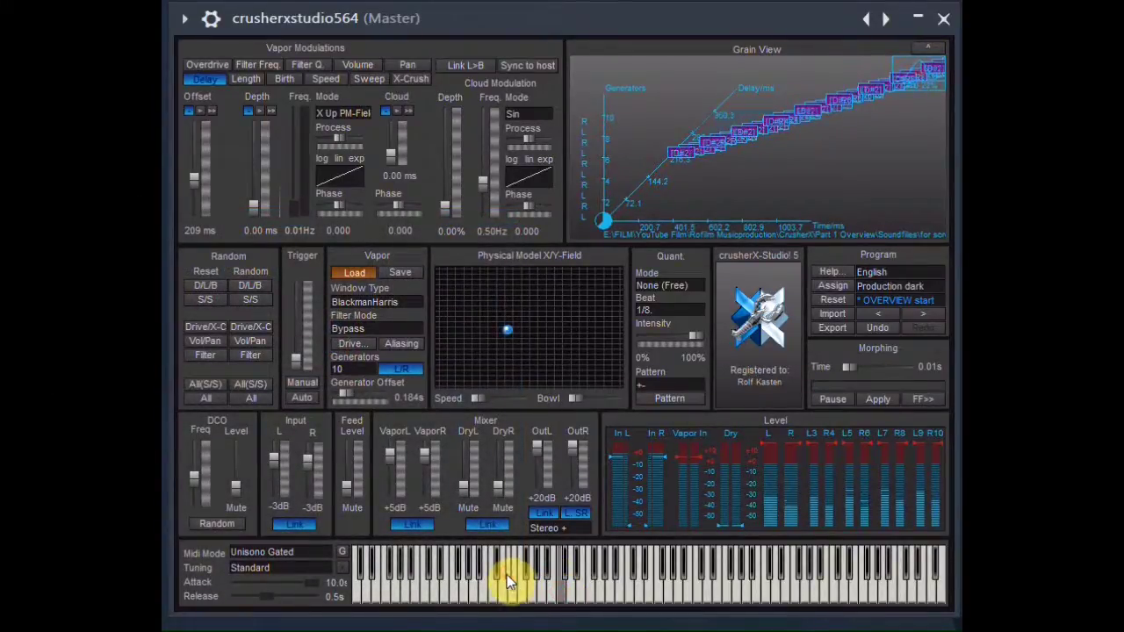
pyautogui.click(496, 599)
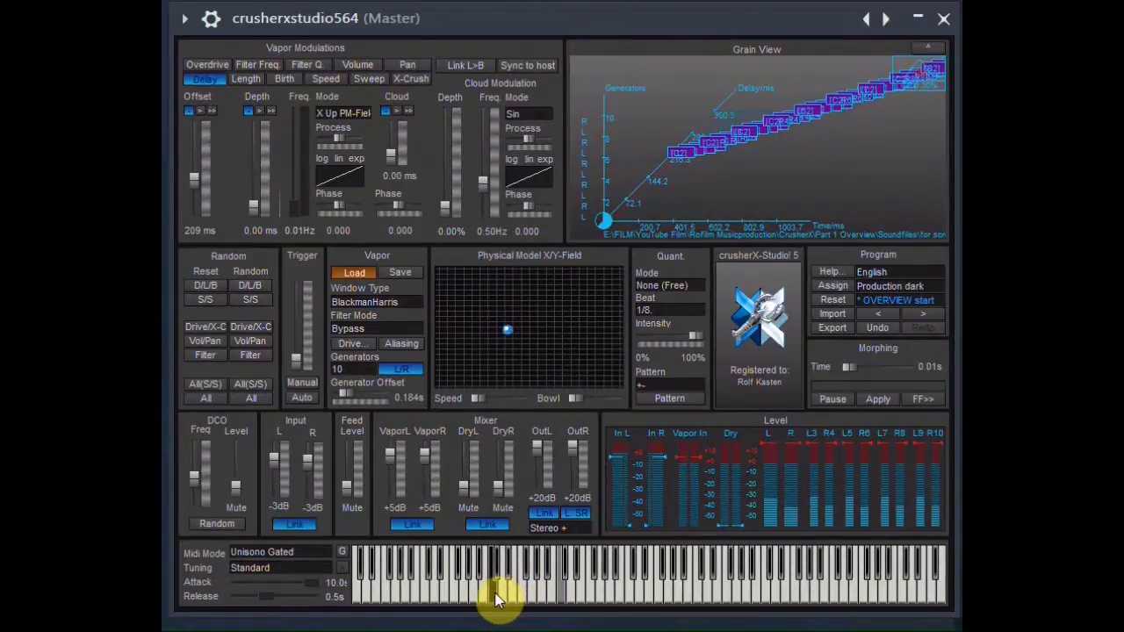
pyautogui.click(563, 575)
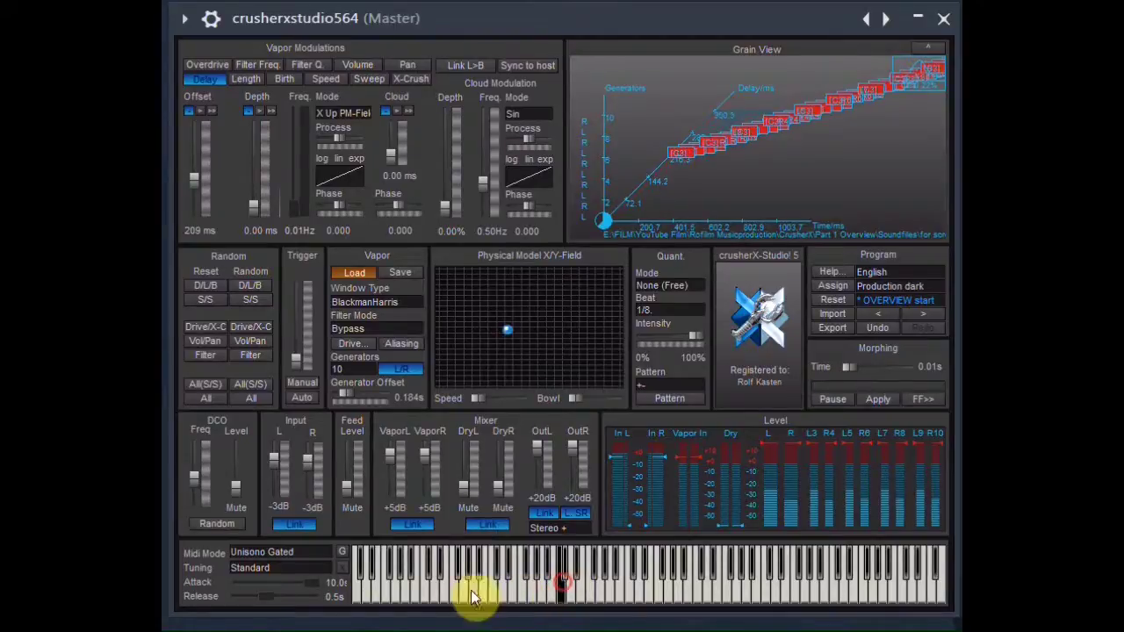
pyautogui.click(438, 570)
pyautogui.click(450, 576)
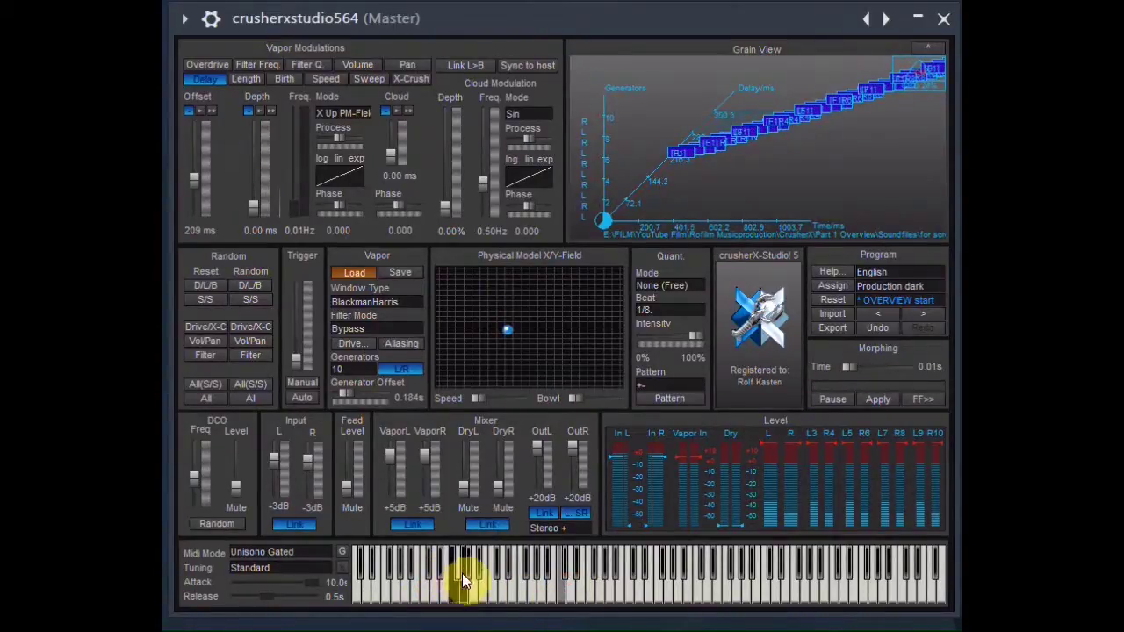
# Step: Play two more lower notes on the on-screen keyboard
pyautogui.click(475, 564)
pyautogui.click(494, 588)
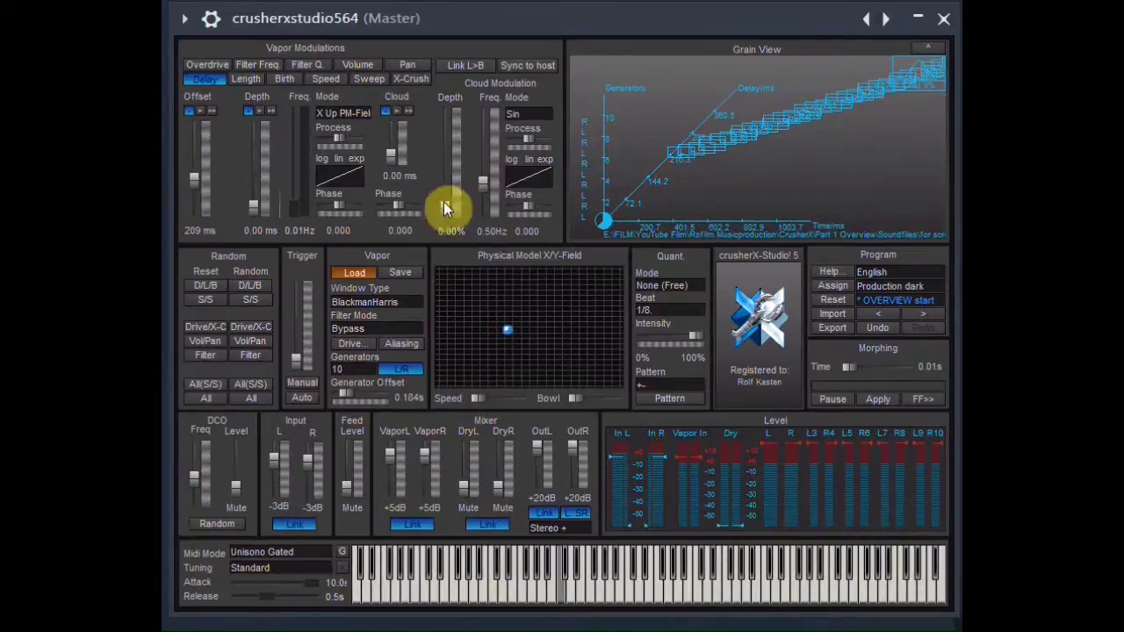
# Step: Enable Link L>B and set the grain Length offset to 27 ms
pyautogui.click(465, 66)
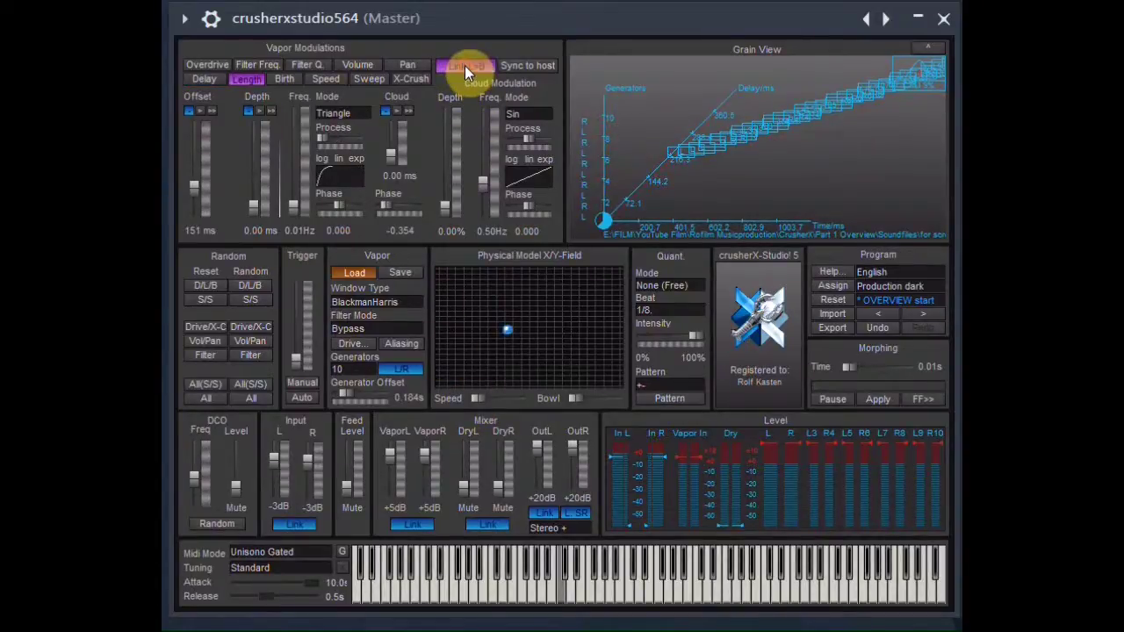
pyautogui.click(197, 197)
pyautogui.moveTo(197, 202); pyautogui.dragTo(201, 213)
# Step: Audition the shortened linked grains by playing middle and lower notes on the on-screen keyboard
pyautogui.click(561, 585)
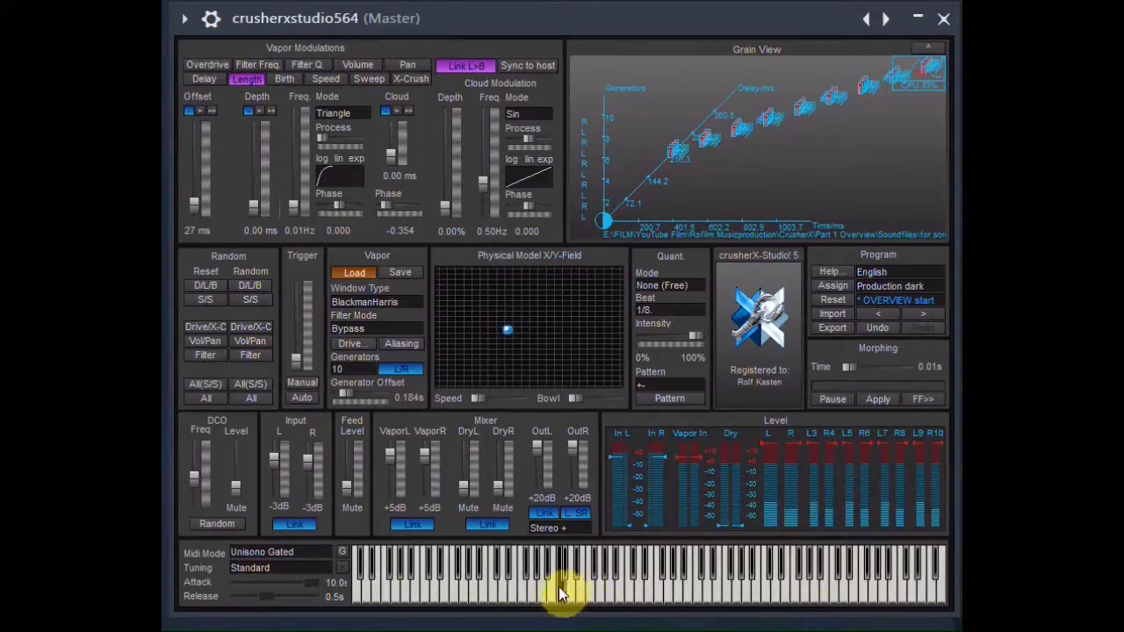
pyautogui.click(559, 586)
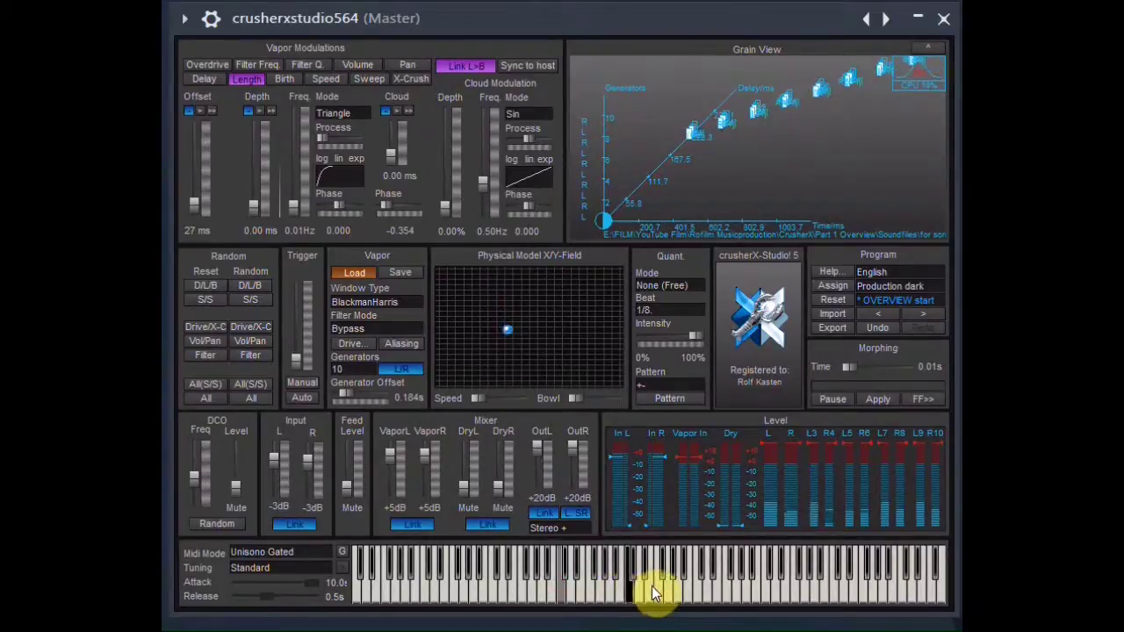
pyautogui.click(494, 586)
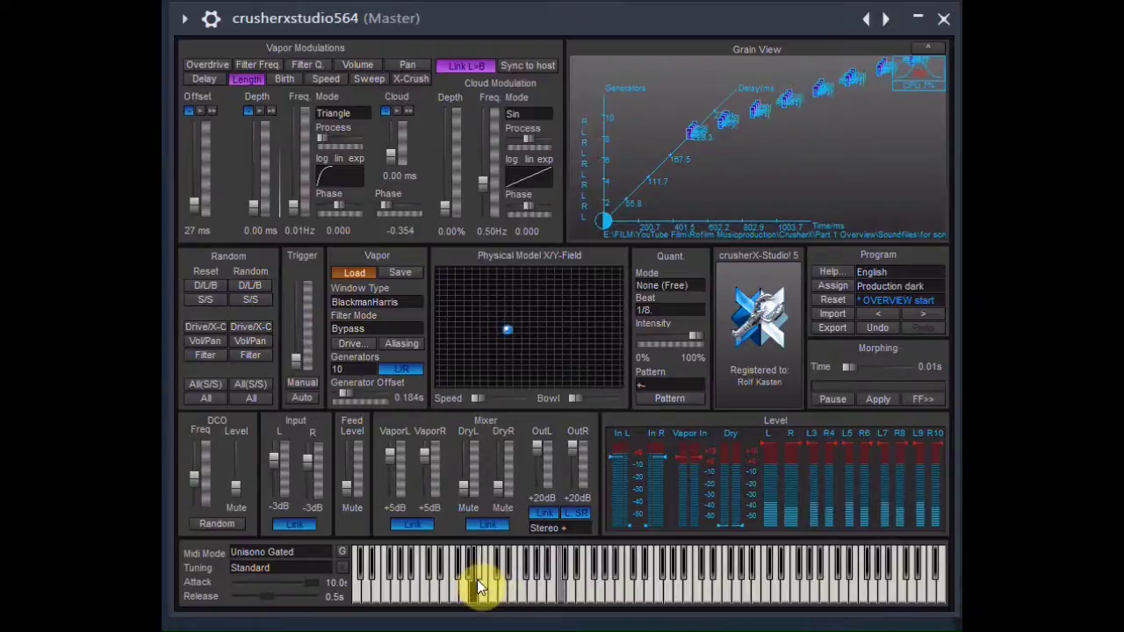
pyautogui.click(482, 586)
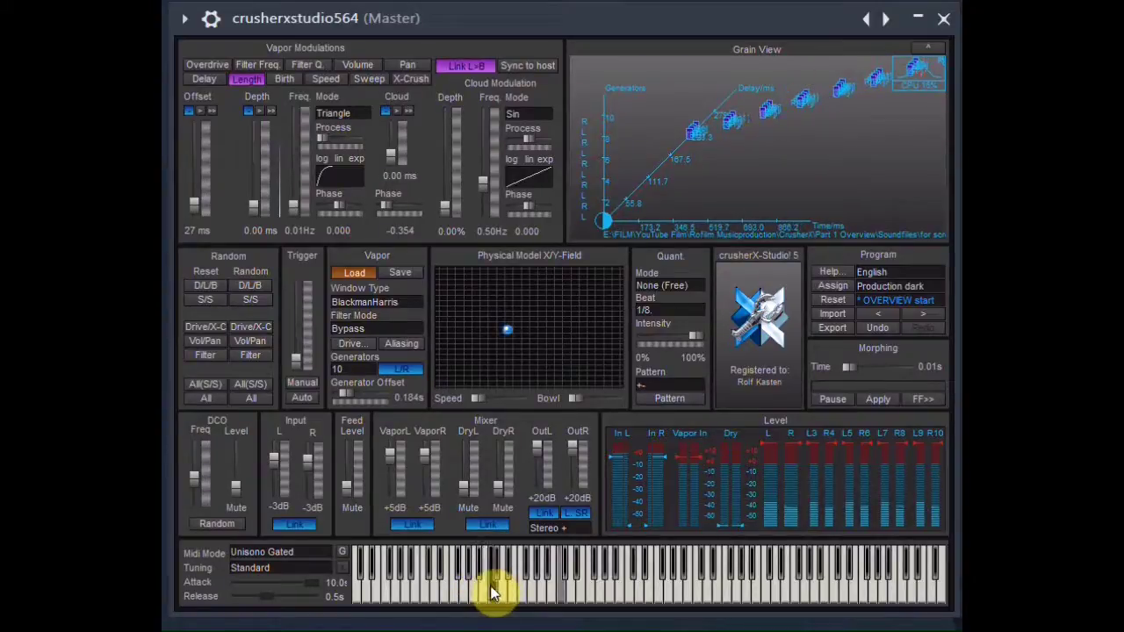
pyautogui.click(390, 586)
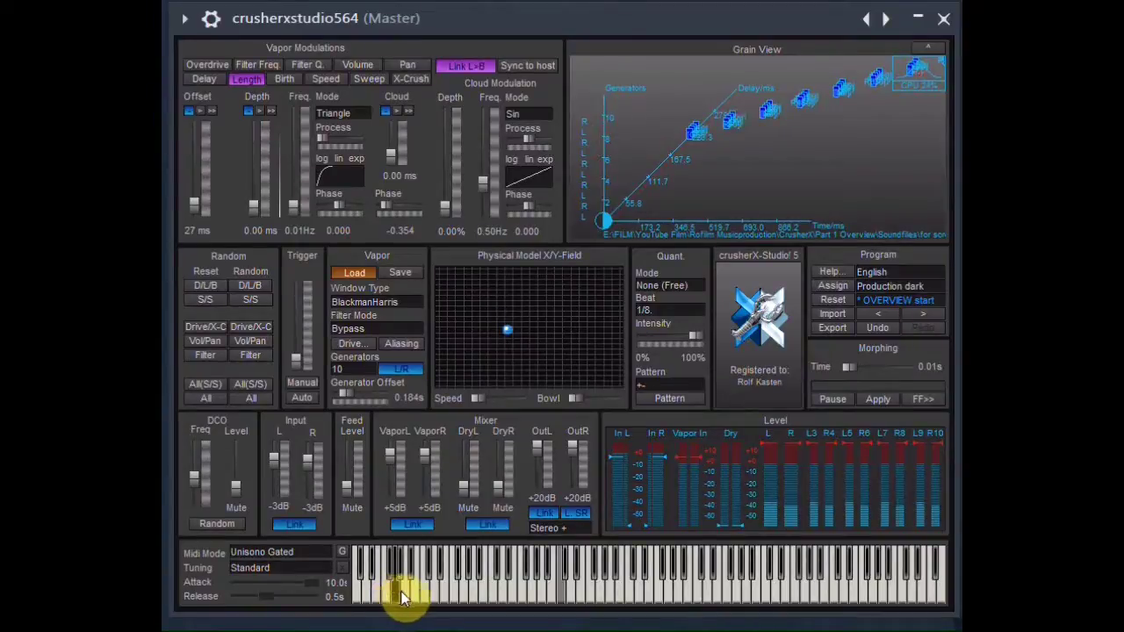
pyautogui.click(420, 587)
pyautogui.click(427, 595)
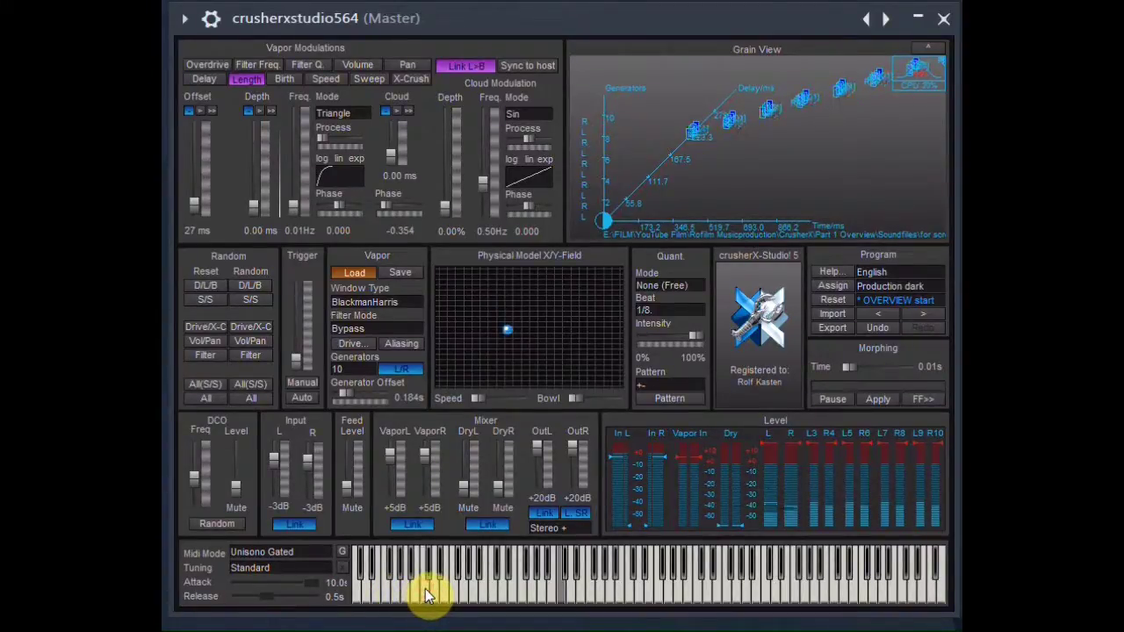
# Step: Set the Speed modulation mode to Spline and shape its curve with an early peak followed by a deep dip below zero
pyautogui.click(335, 81)
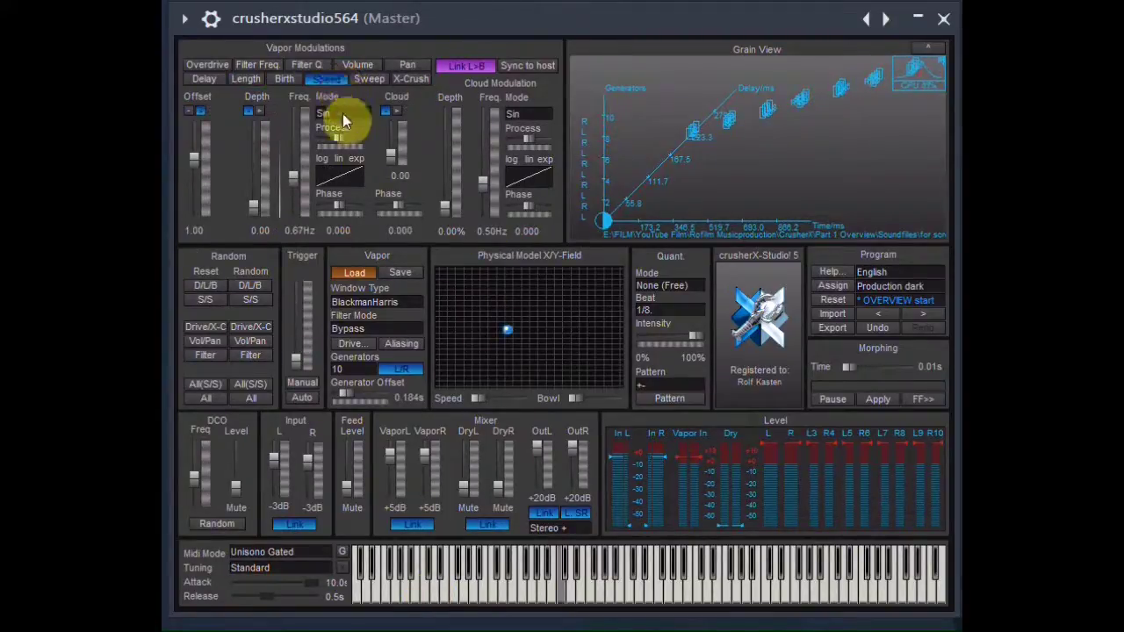
pyautogui.click(343, 115)
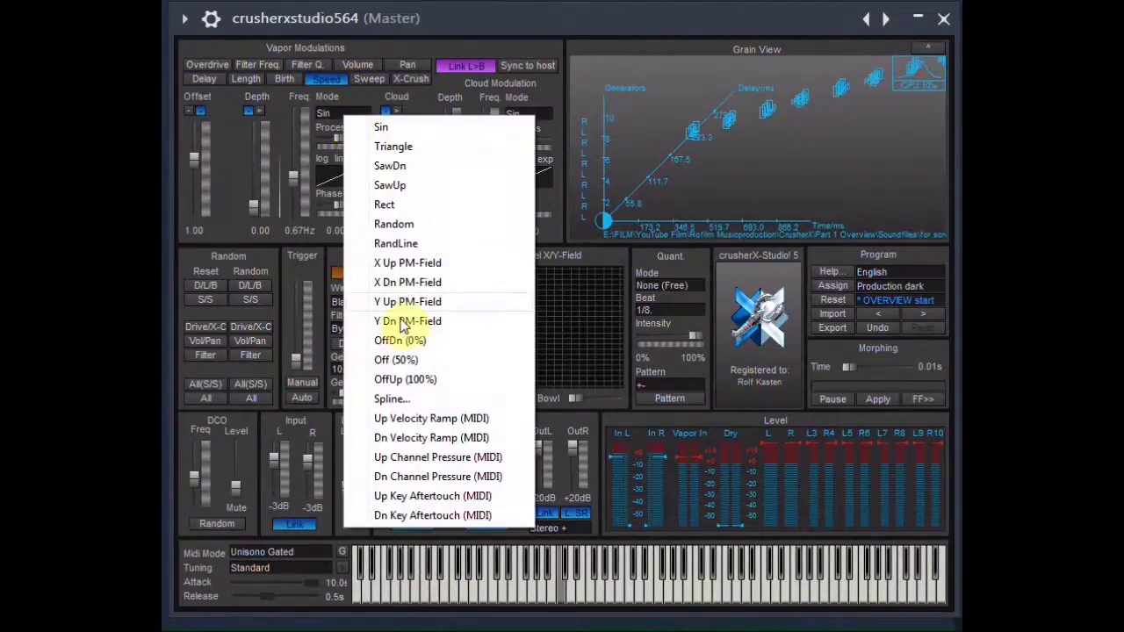
pyautogui.click(391, 400)
pyautogui.moveTo(164, 331); pyautogui.dragTo(170, 137)
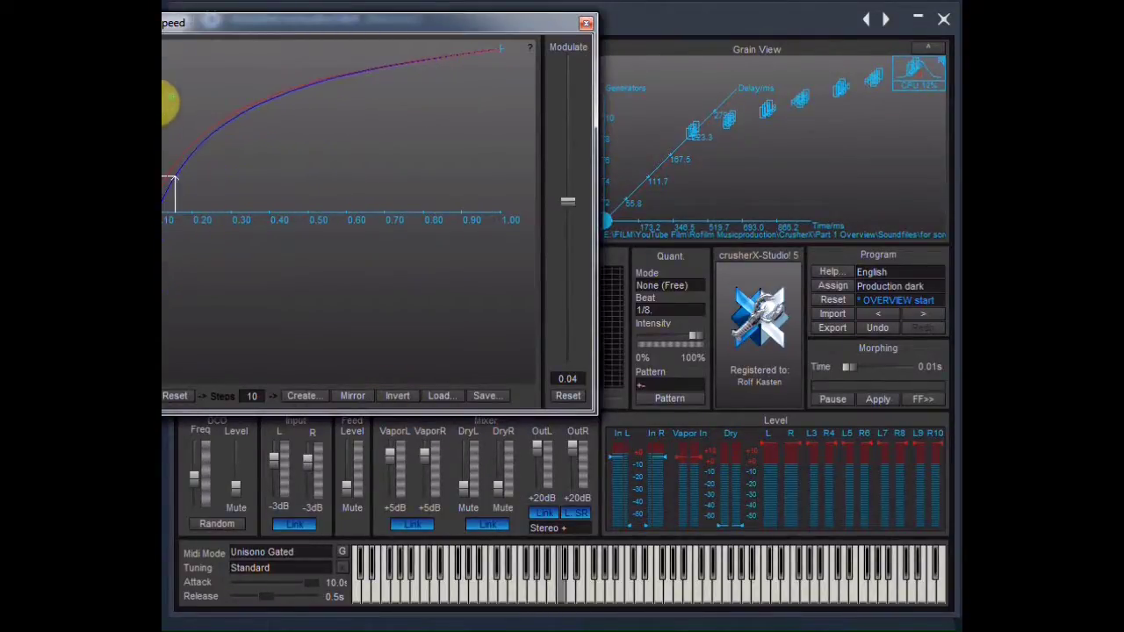
pyautogui.moveTo(224, 169)
pyautogui.mouseDown()
pyautogui.moveTo(221, 140)
pyautogui.moveTo(219, 285)
pyautogui.mouseUp()
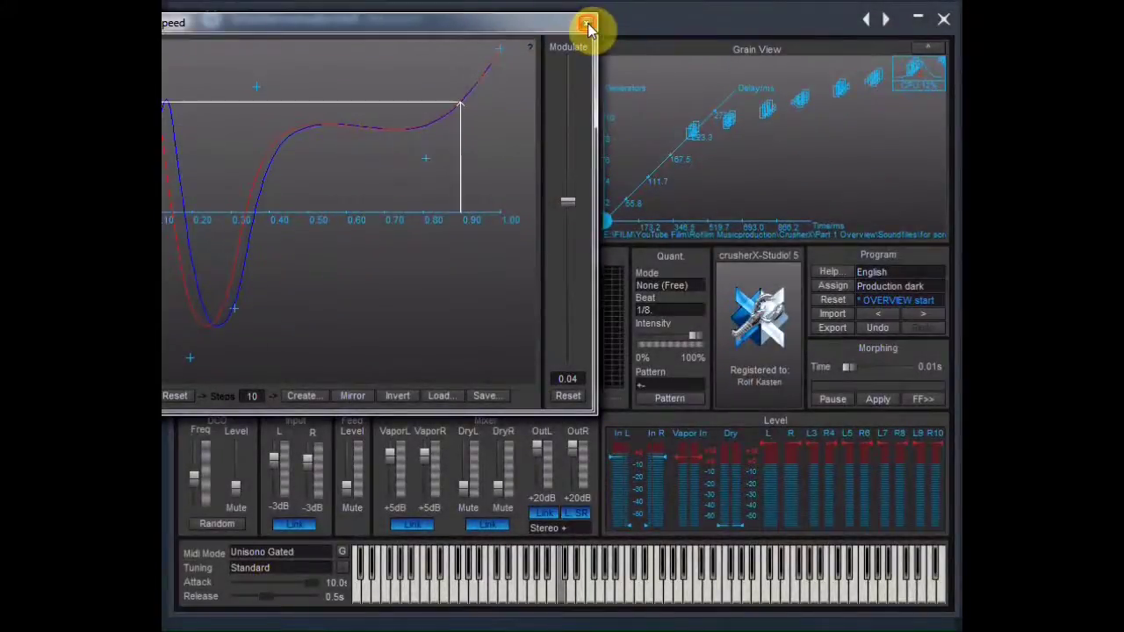
pyautogui.click(587, 26)
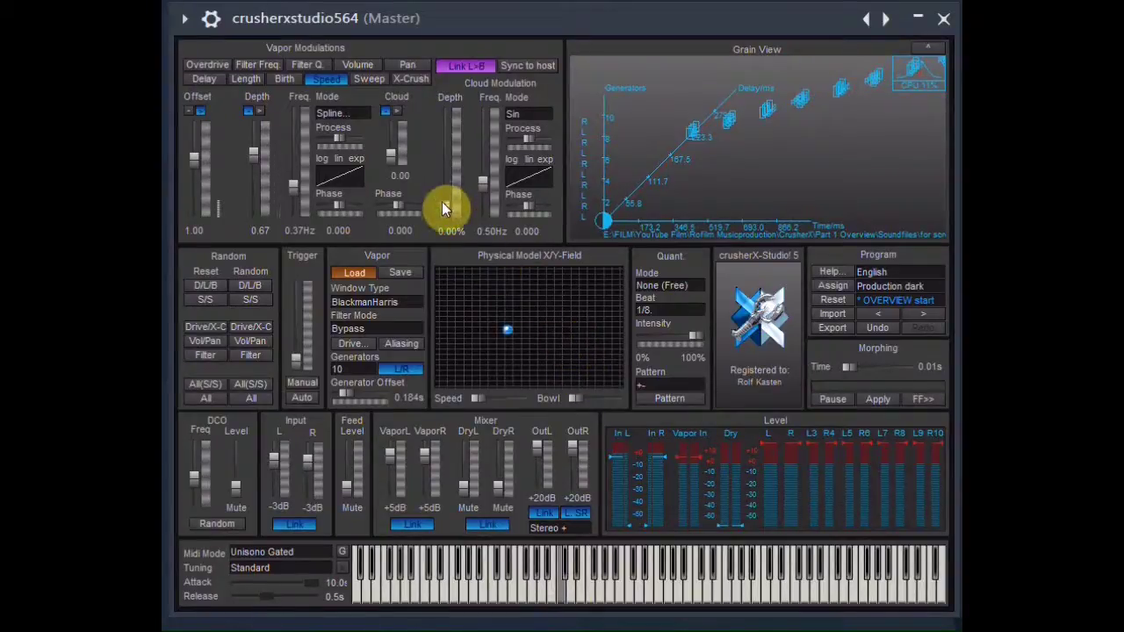
# Step: Raise the Cloud amount of the Speed modulation and play a middle note on the on-screen keyboard
pyautogui.moveTo(393, 165); pyautogui.dragTo(392, 135)
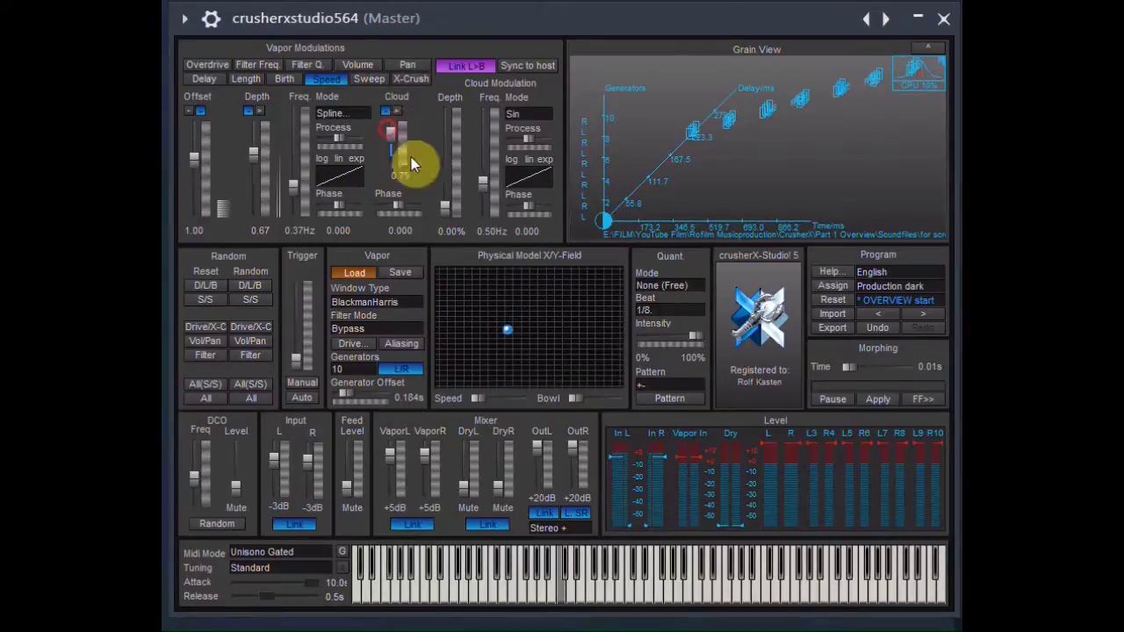
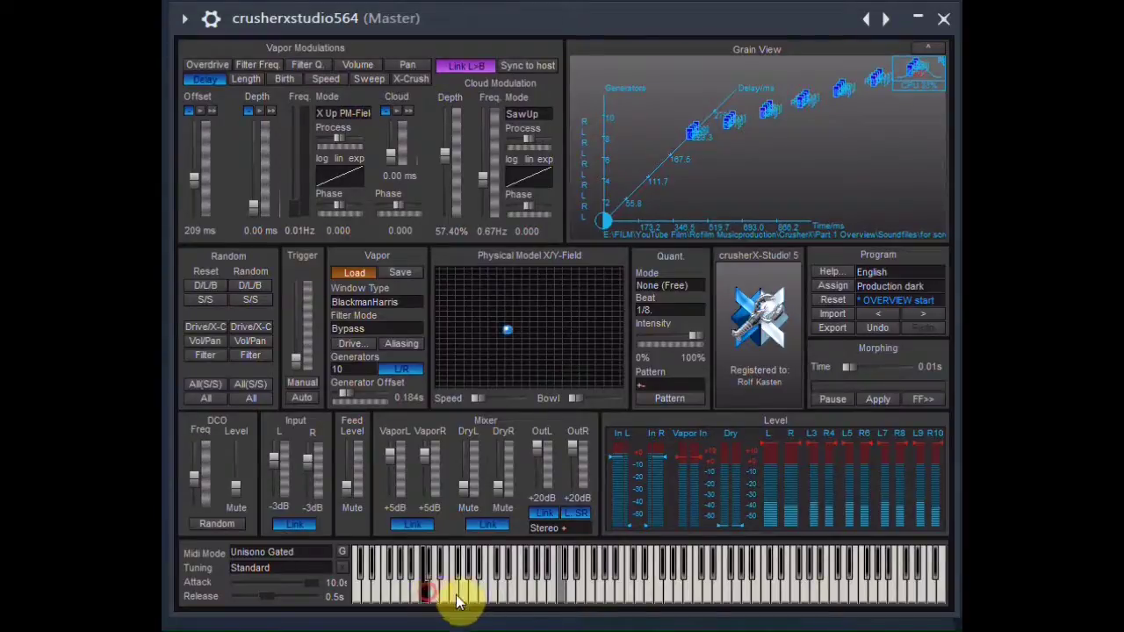
pyautogui.click(556, 591)
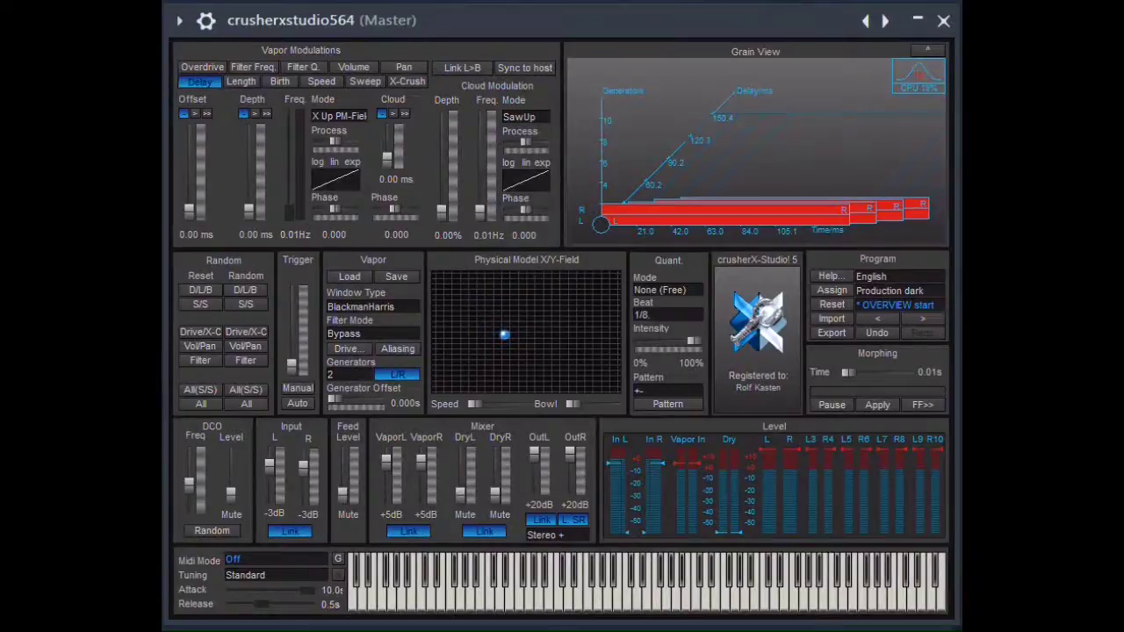
# Step: Load the WAV file "gong basic" into the Vapor section and set the grain Delay offset to 2034 ms in its second range
pyautogui.click(351, 279)
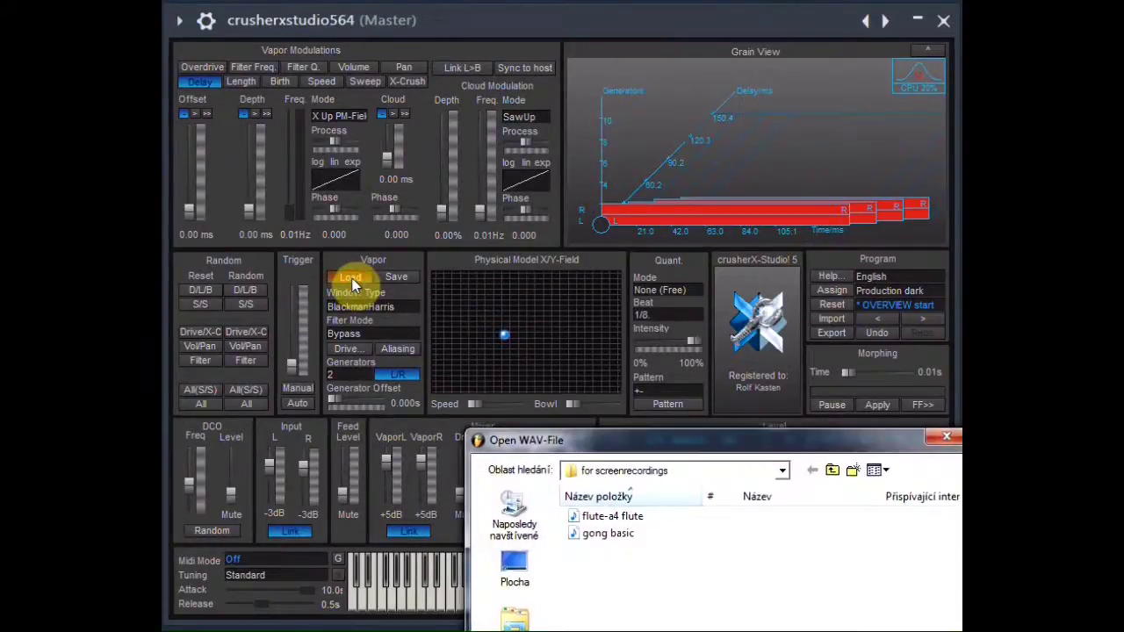
pyautogui.doubleClick(612, 533)
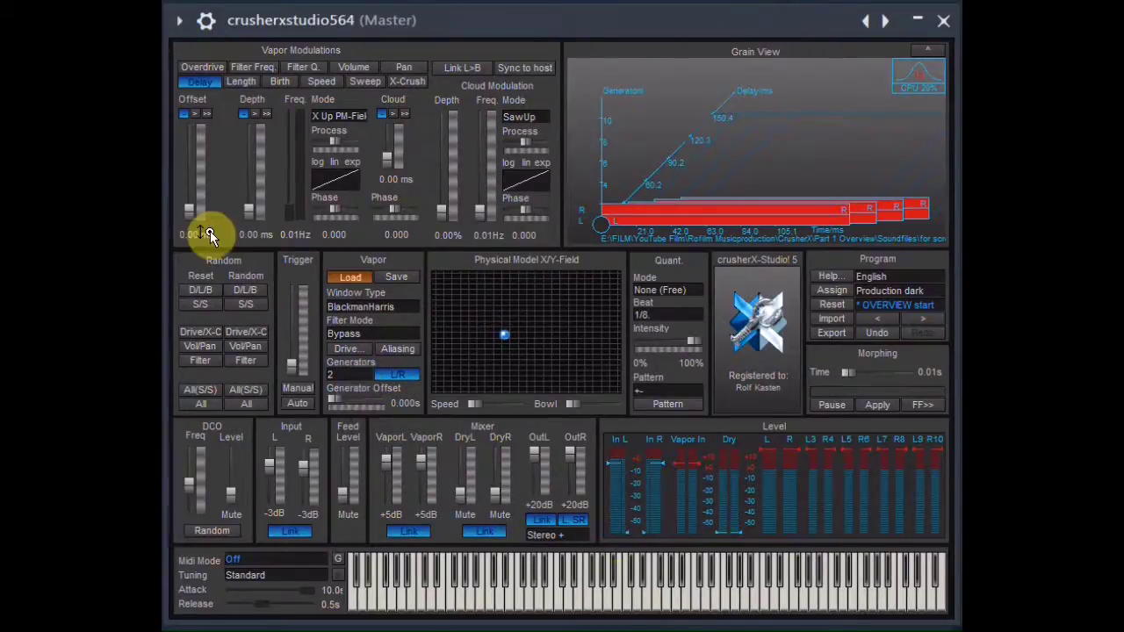
pyautogui.moveTo(190, 209); pyautogui.dragTo(204, 107)
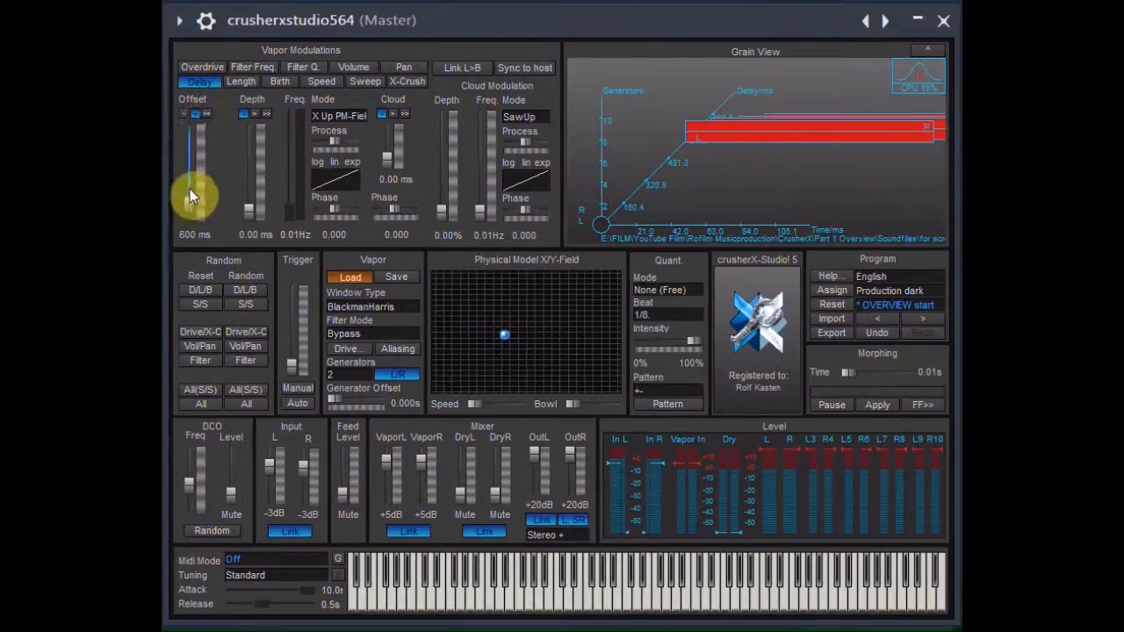
pyautogui.moveTo(193, 184); pyautogui.dragTo(202, 183)
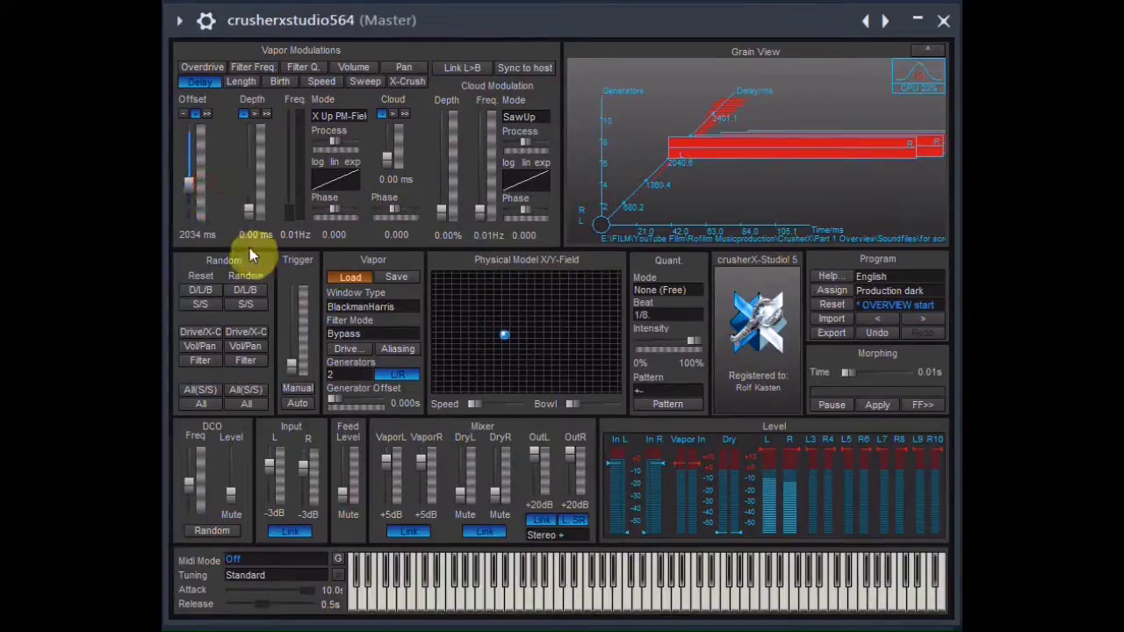
# Step: View the grain Length and Birth modulations, and set the Vapor section to 4 generators with a Generator Offset of 0.122 s
pyautogui.click(243, 80)
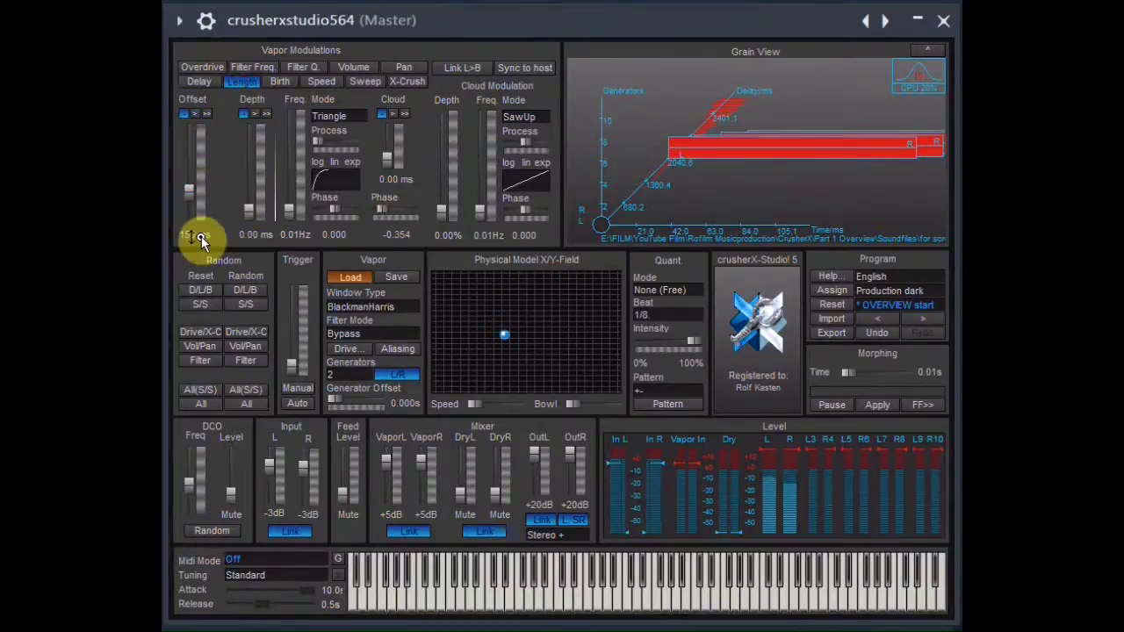
pyautogui.click(279, 82)
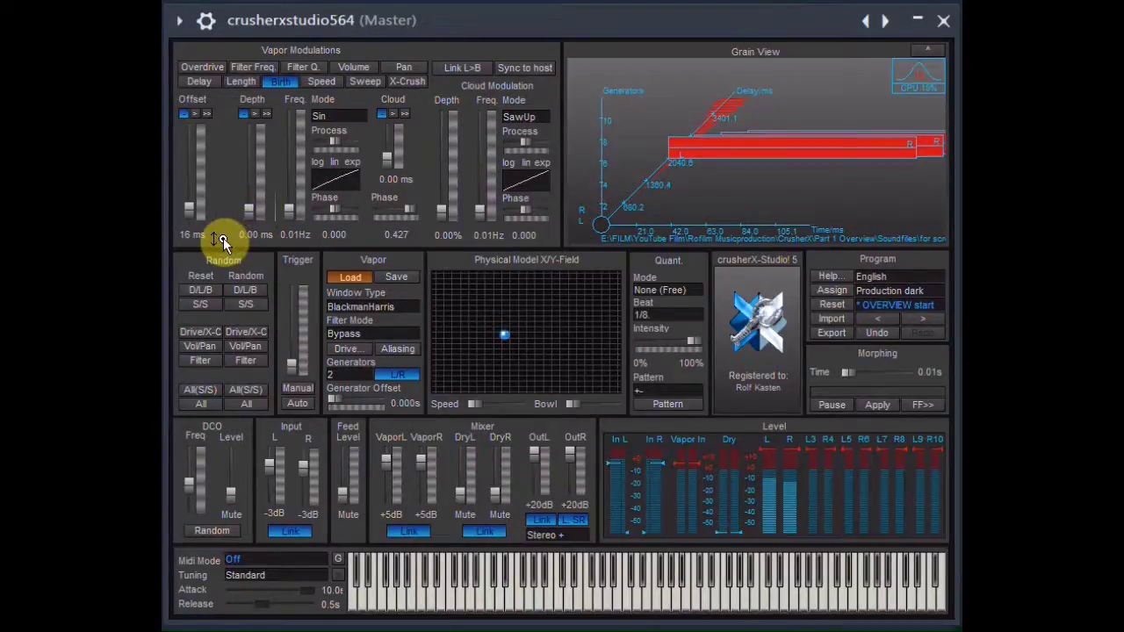
pyautogui.click(358, 378)
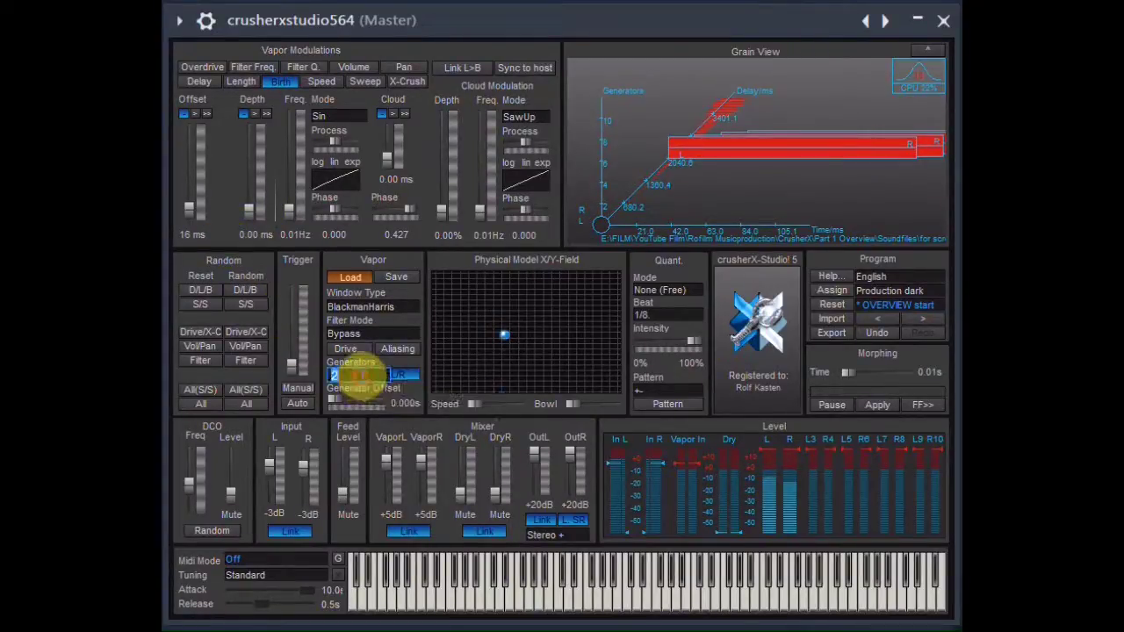
pyautogui.write('4')
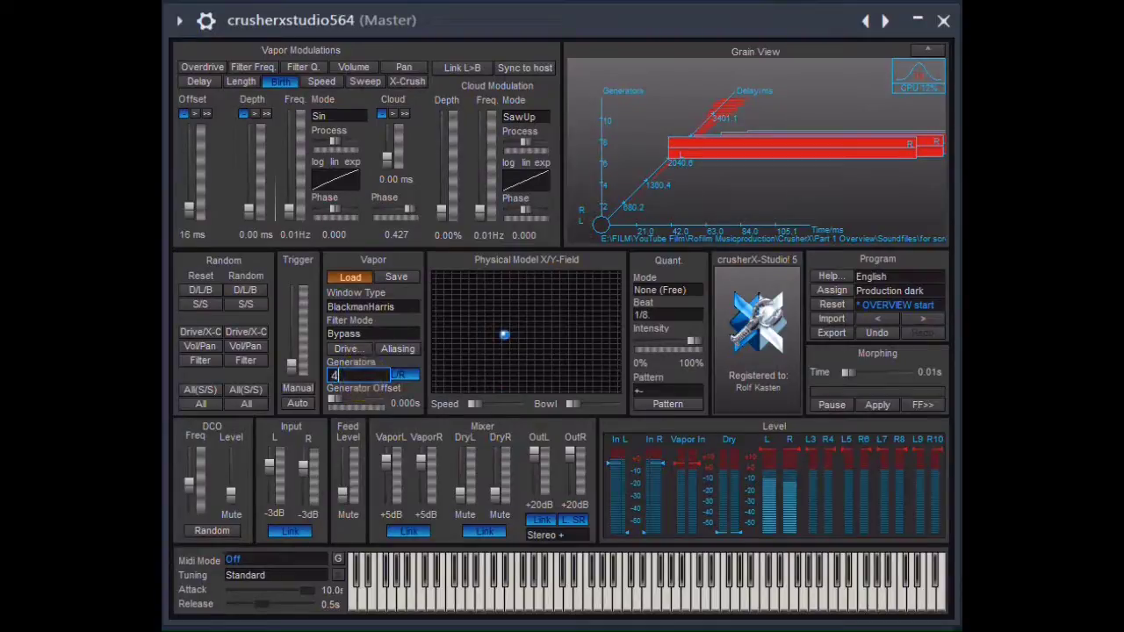
pyautogui.click(359, 380)
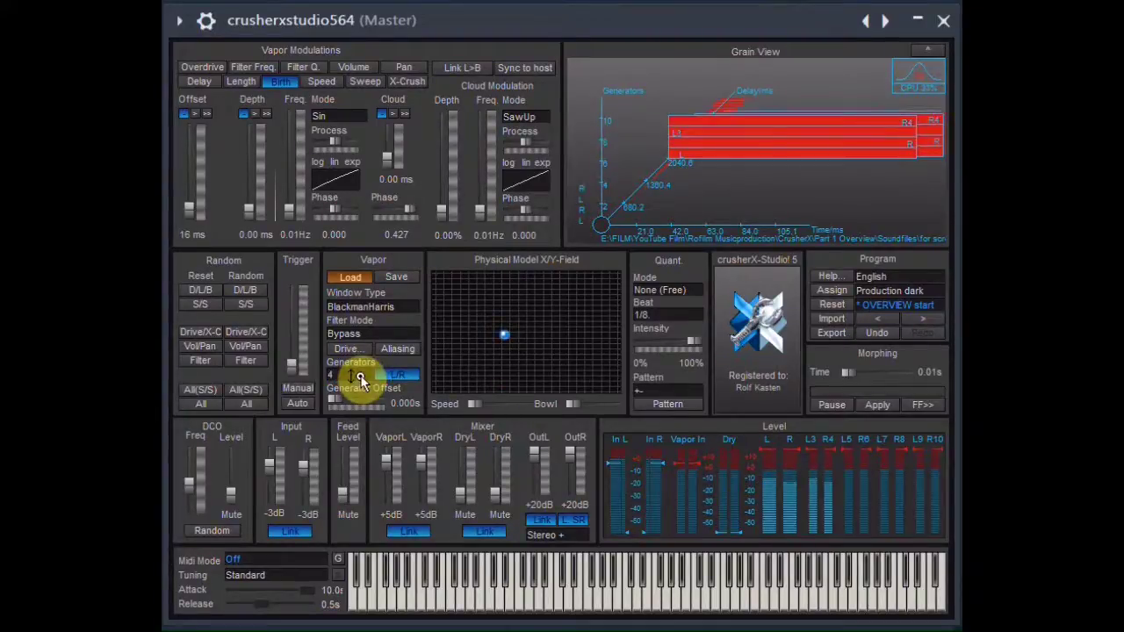
pyautogui.moveTo(335, 398); pyautogui.dragTo(339, 397)
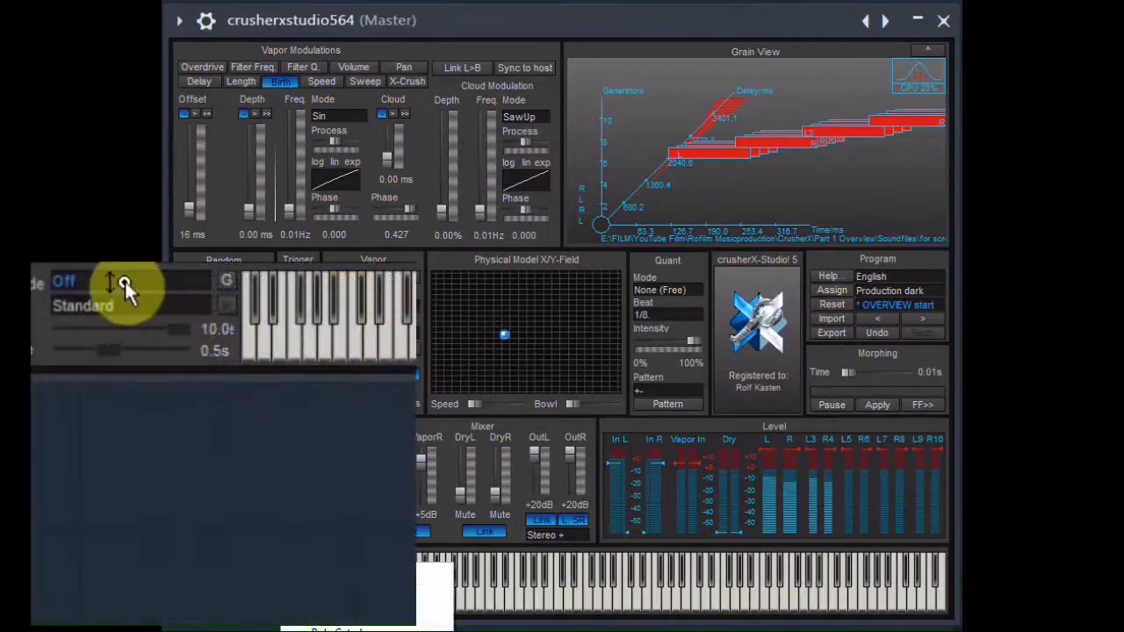
# Step: Set the MIDI mode to Unisono Gated Velocity with an Attack of 0.0 s and a Release of 10.0 s
pyautogui.click(125, 283)
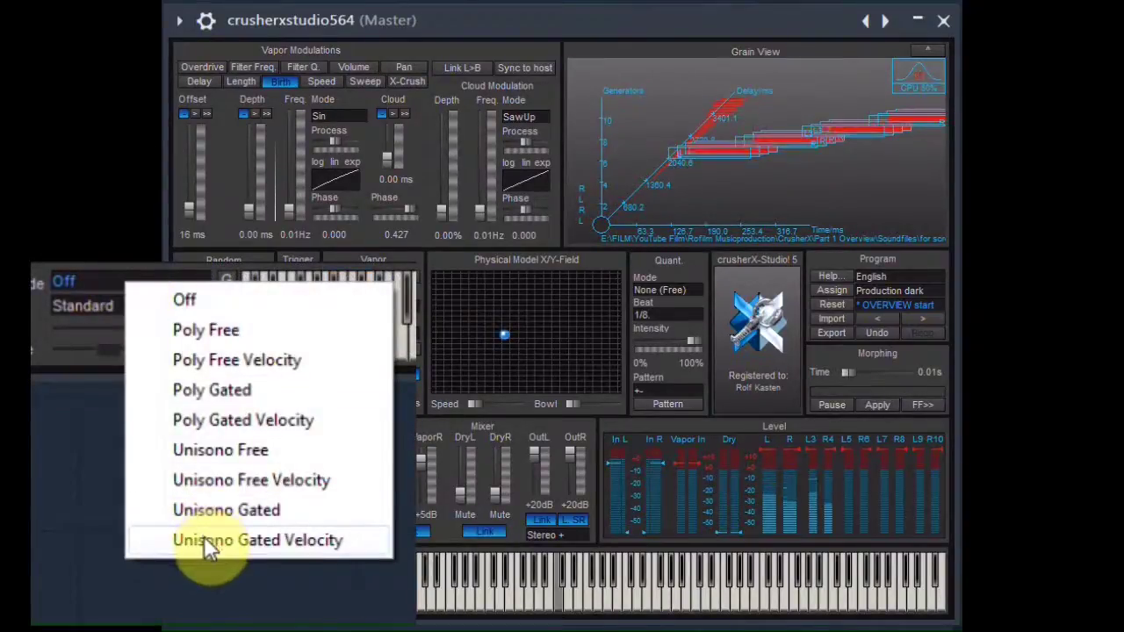
pyautogui.click(206, 541)
pyautogui.moveTo(313, 592); pyautogui.dragTo(340, 622)
# Step: Audition the gong sound by playing C3, the lowest C0, further middle notes and C6 on the on-screen keyboard
pyautogui.click(557, 605)
pyautogui.click(555, 604)
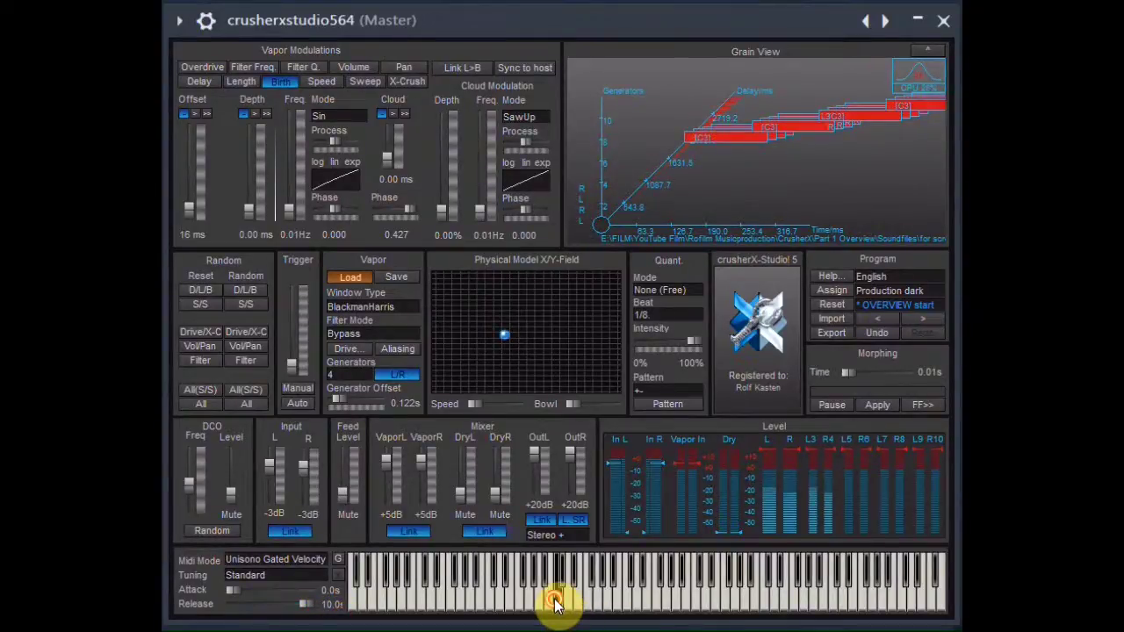
pyautogui.click(557, 604)
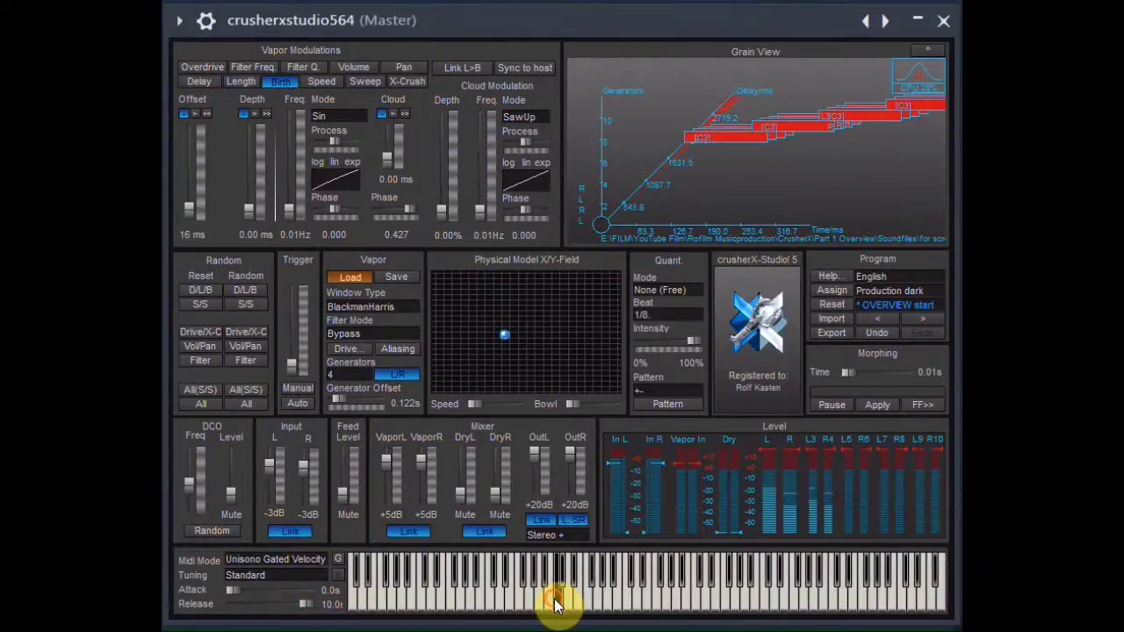
pyautogui.click(356, 604)
pyautogui.click(355, 604)
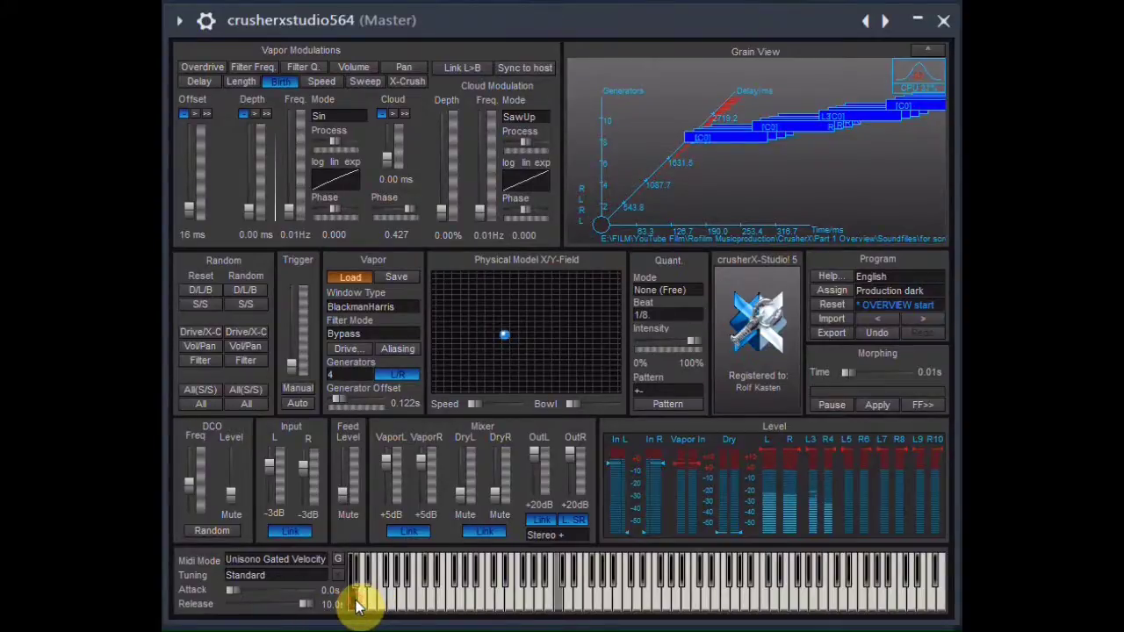
pyautogui.click(597, 601)
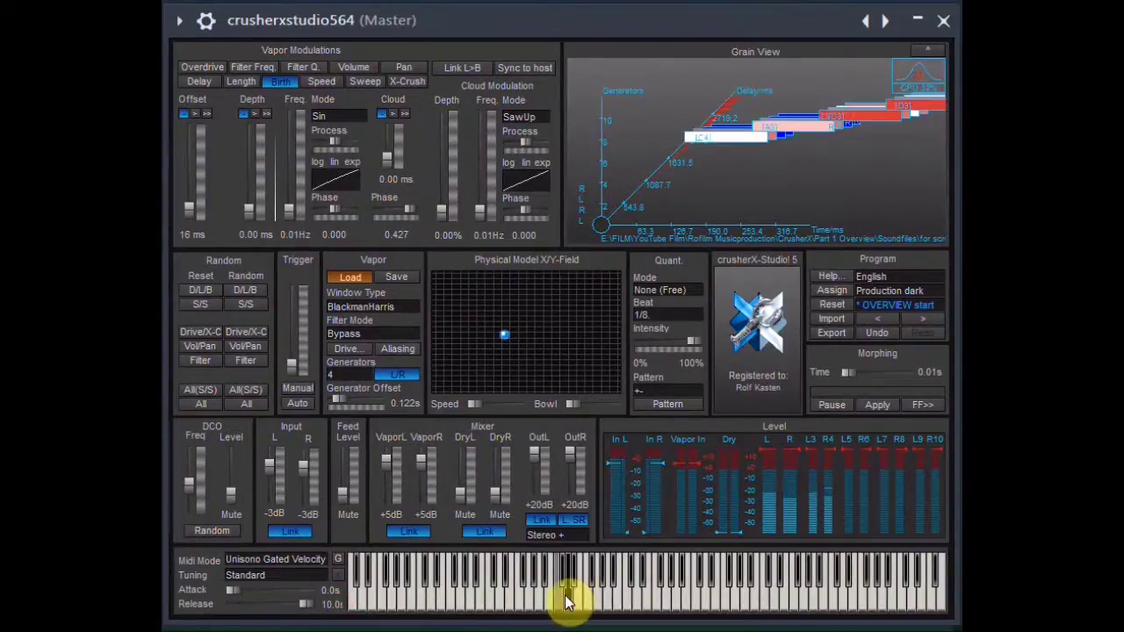
pyautogui.click(562, 602)
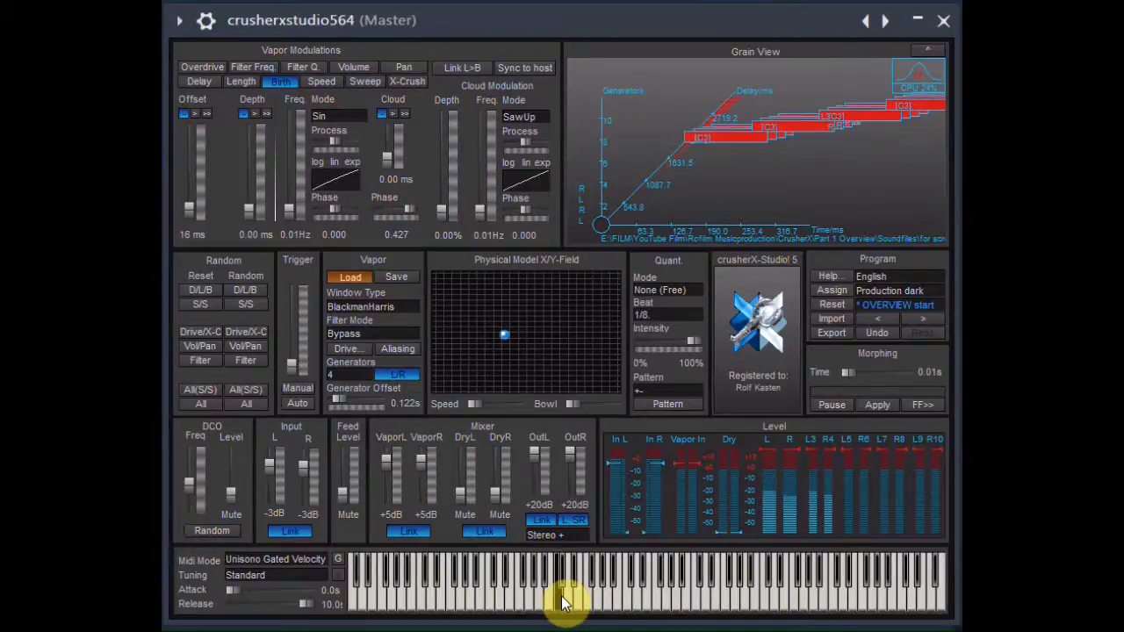
pyautogui.click(761, 606)
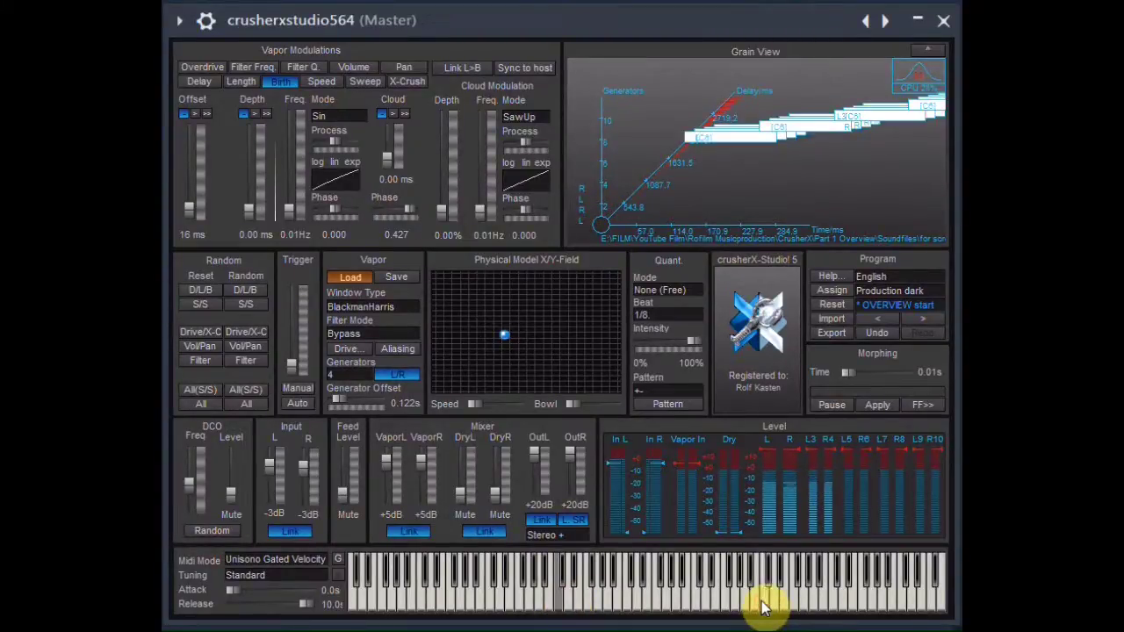
pyautogui.click(560, 606)
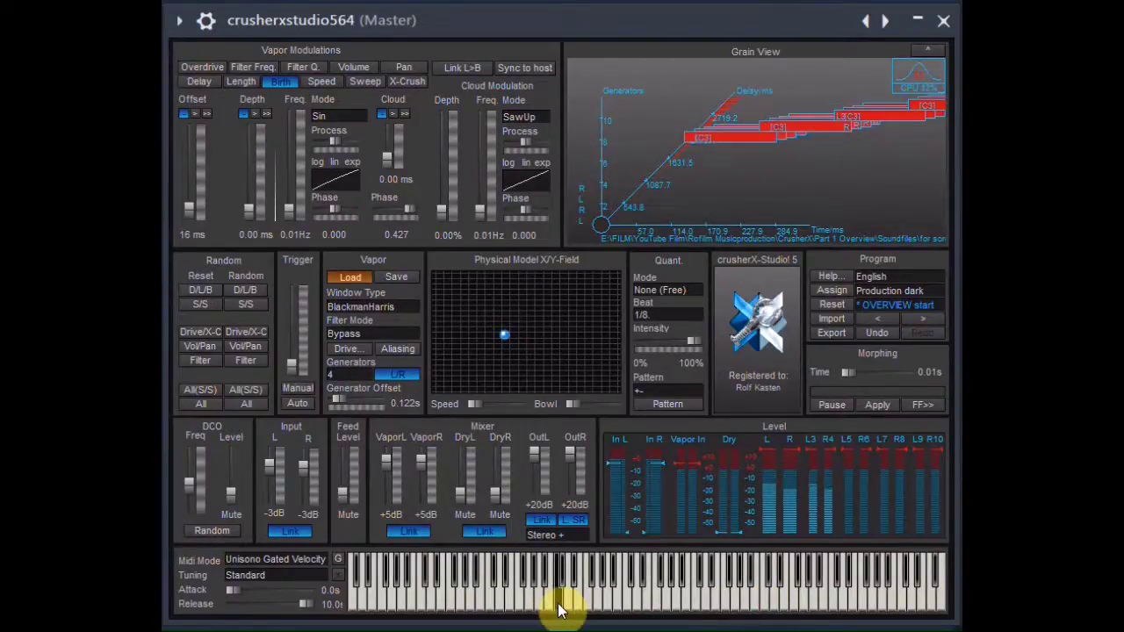
# Step: Lower the Sweep modulation offset to -5.0
pyautogui.click(367, 81)
pyautogui.moveTo(187, 170); pyautogui.dragTo(188, 237)
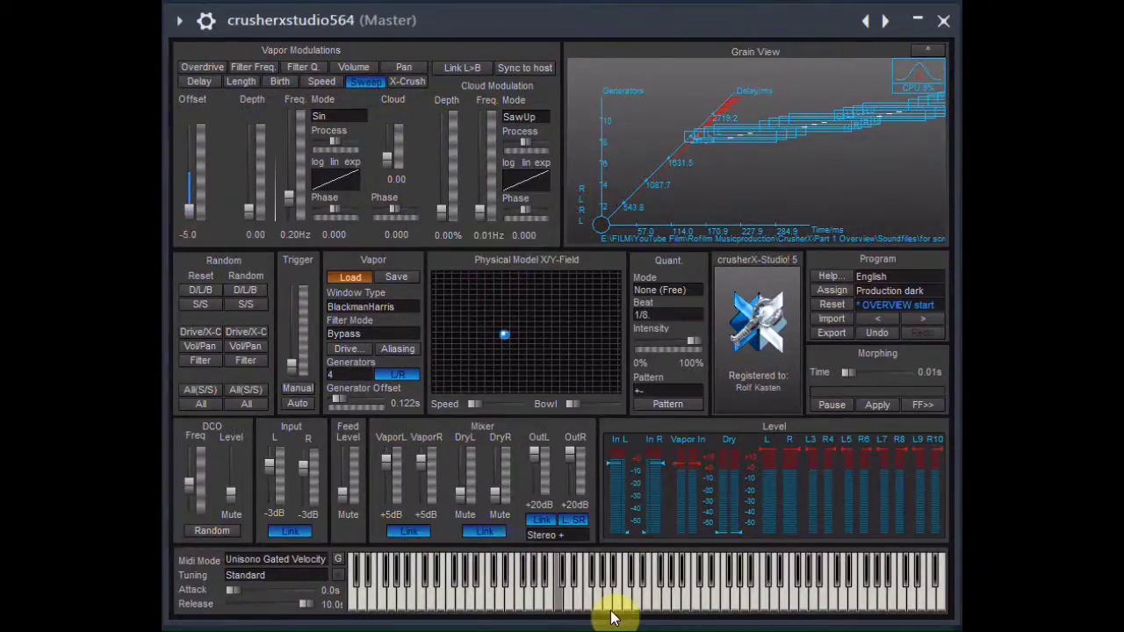
# Step: Audition the lowered sweep sound by playing C3, the lowest note and higher notes on the on-screen keyboard
pyautogui.click(561, 608)
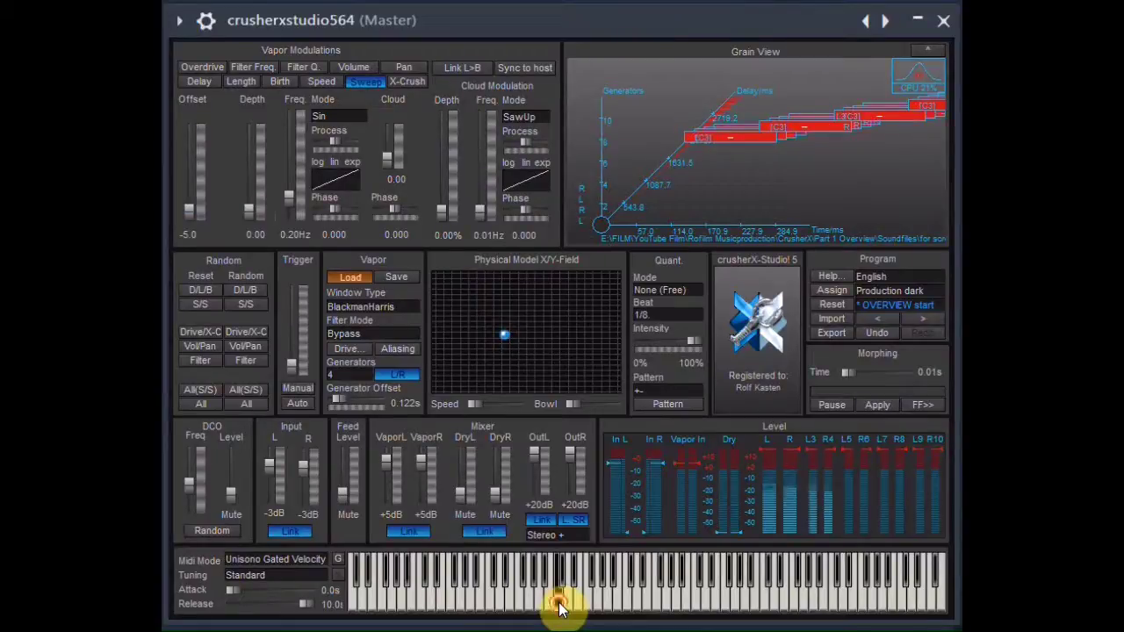
pyautogui.click(354, 600)
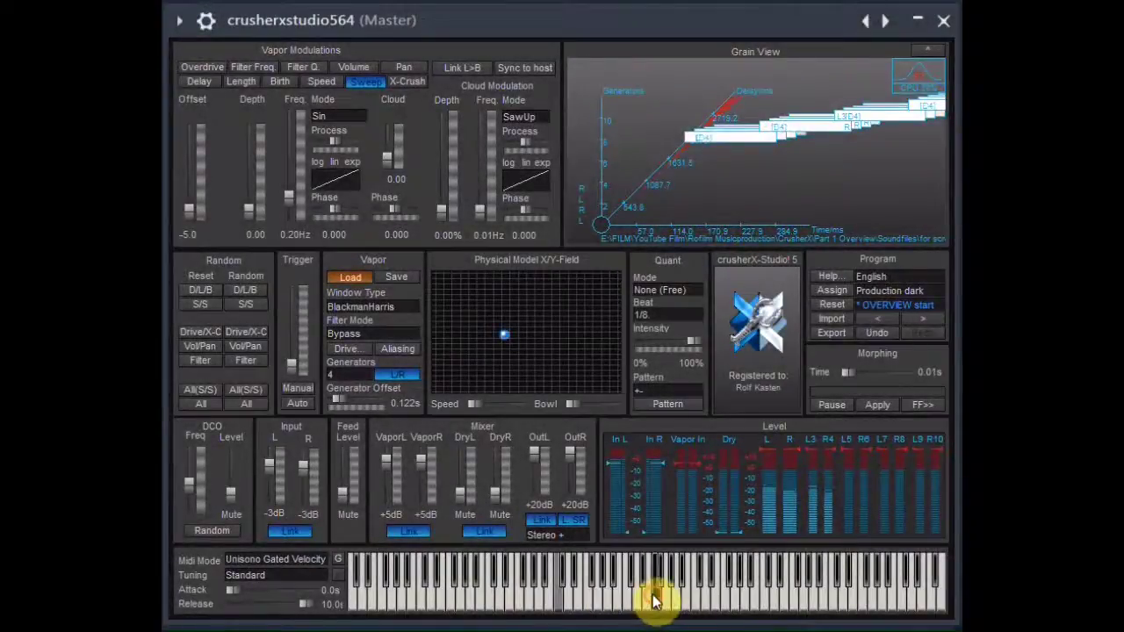
pyautogui.click(571, 603)
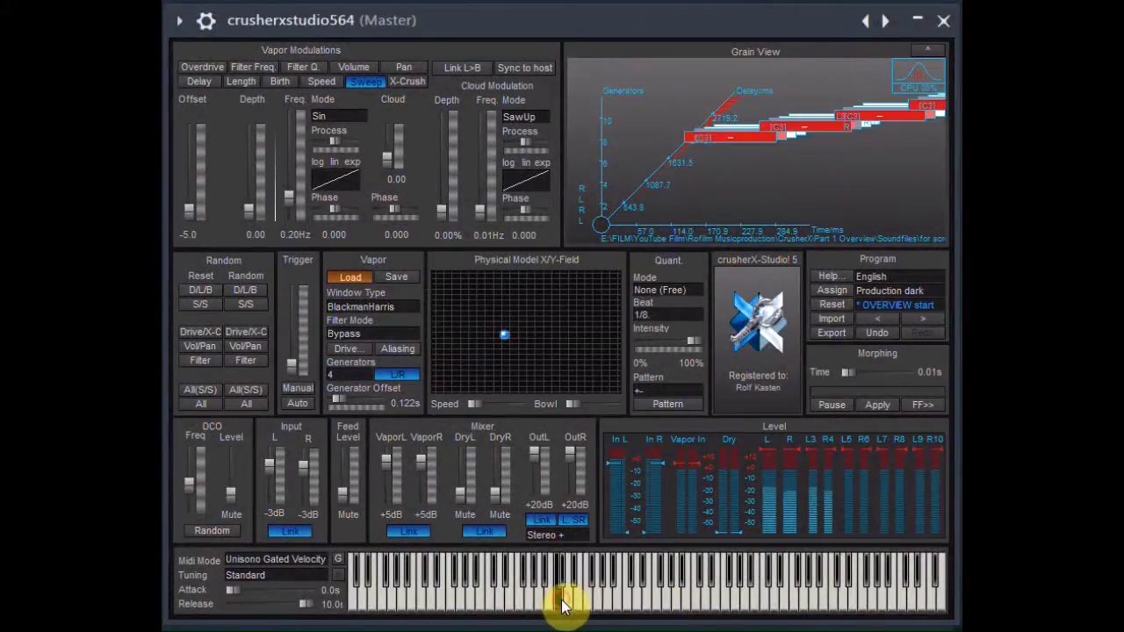
pyautogui.click(677, 597)
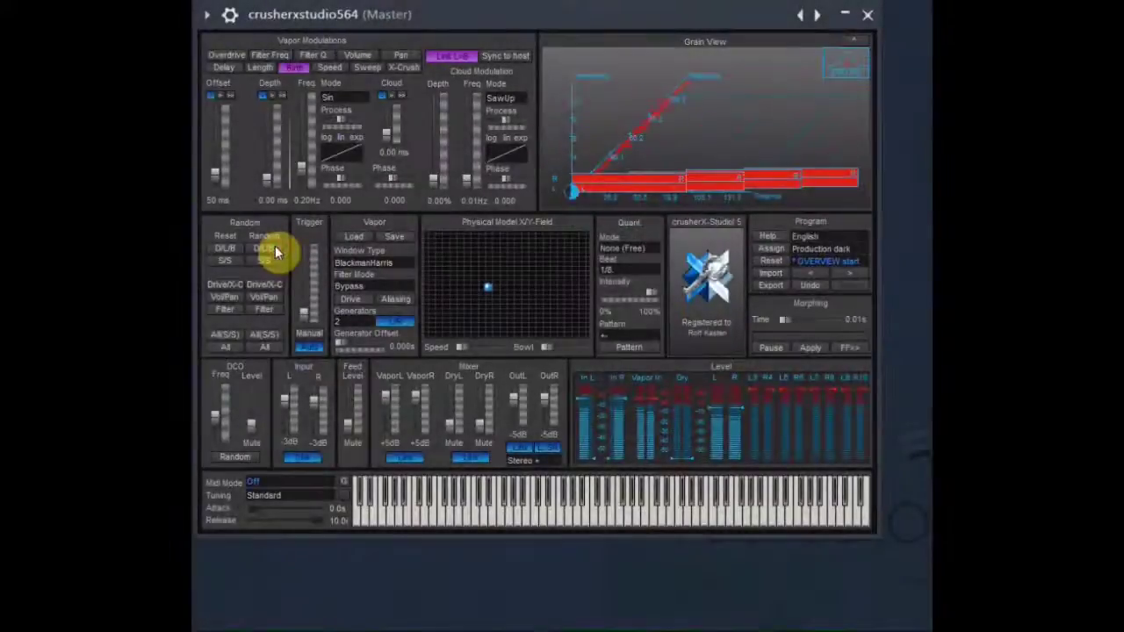
# Step: Try the randomizers for Delay/Length/Birth, Filter and All (S/S), and reset the All (S/S) group
pyautogui.click(275, 245)
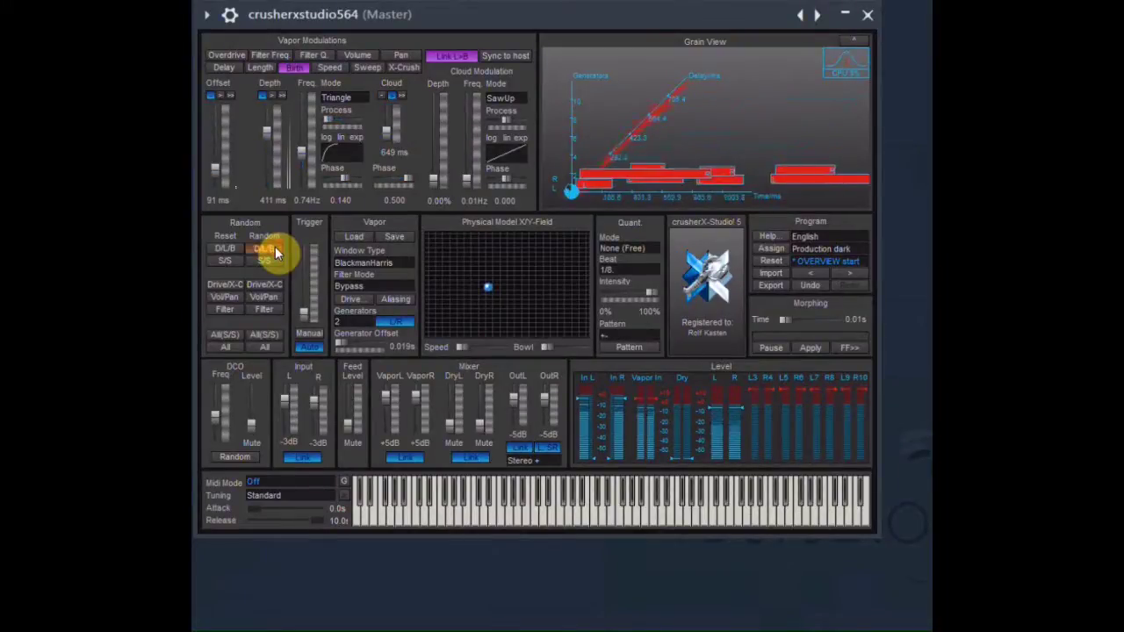
pyautogui.click(275, 246)
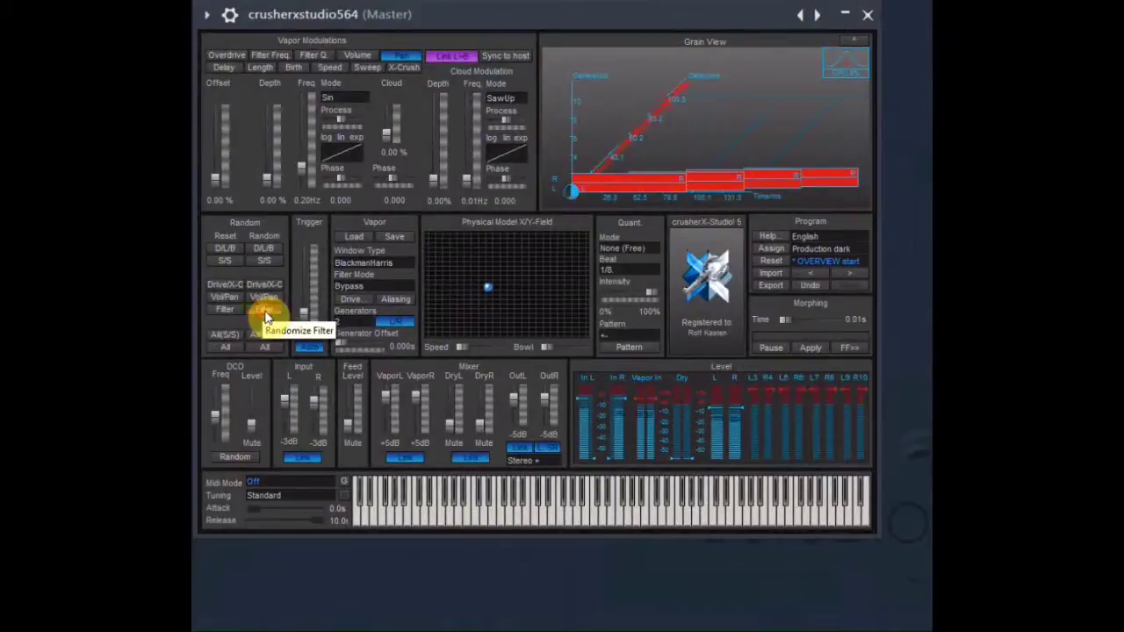
pyautogui.click(265, 312)
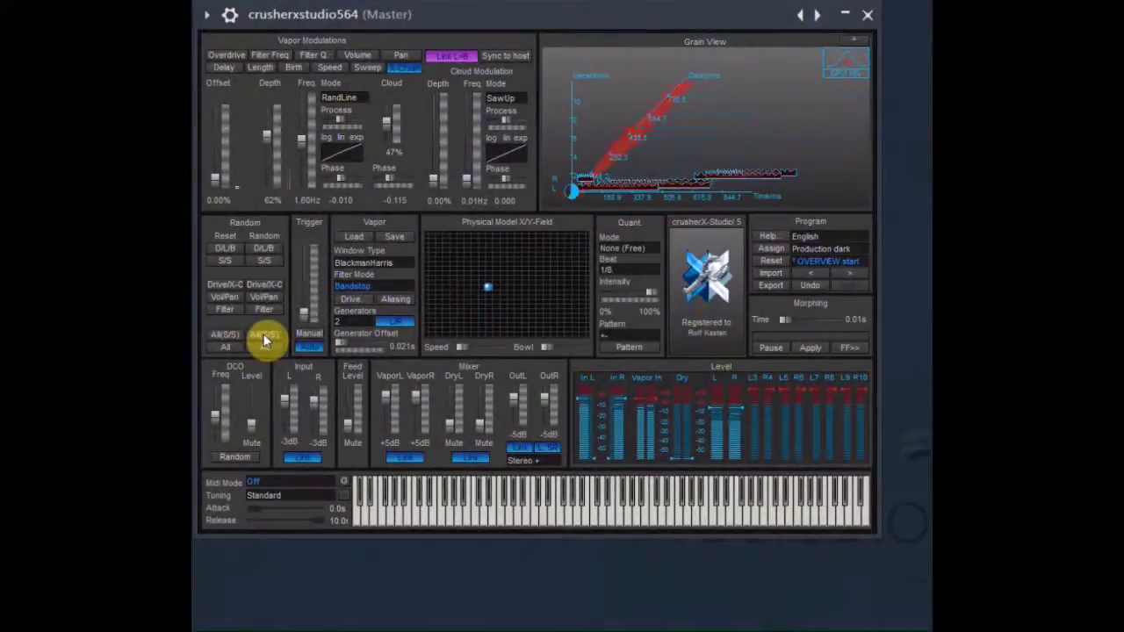
pyautogui.click(266, 339)
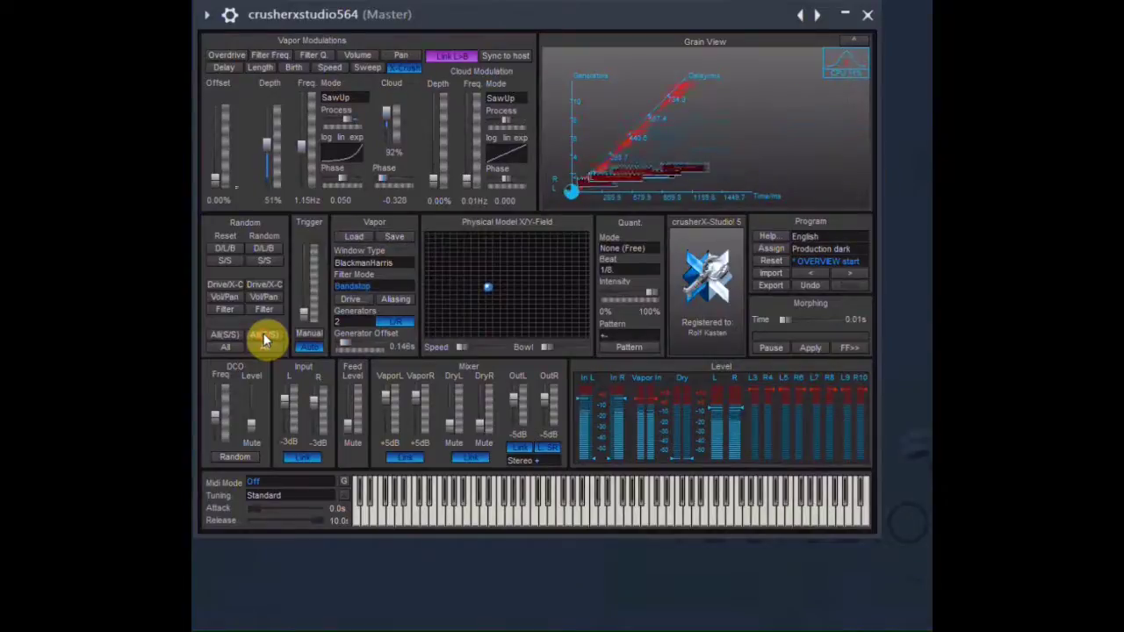
pyautogui.click(226, 339)
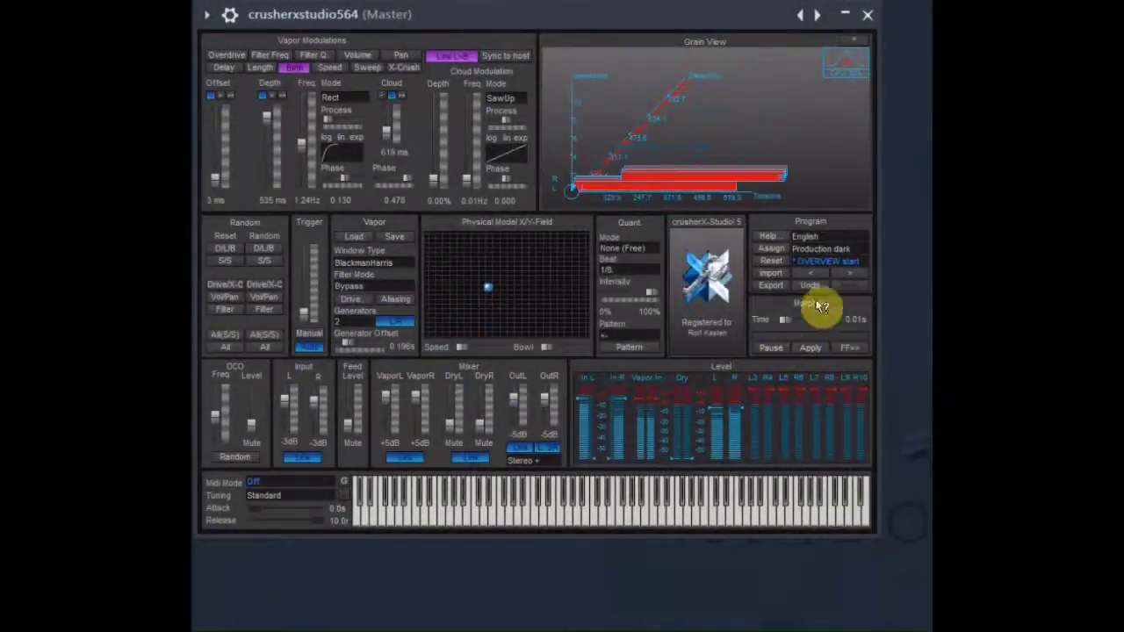
# Step: Export the current sheet to the Crusher Presets folder as "Random test"
pyautogui.click(771, 286)
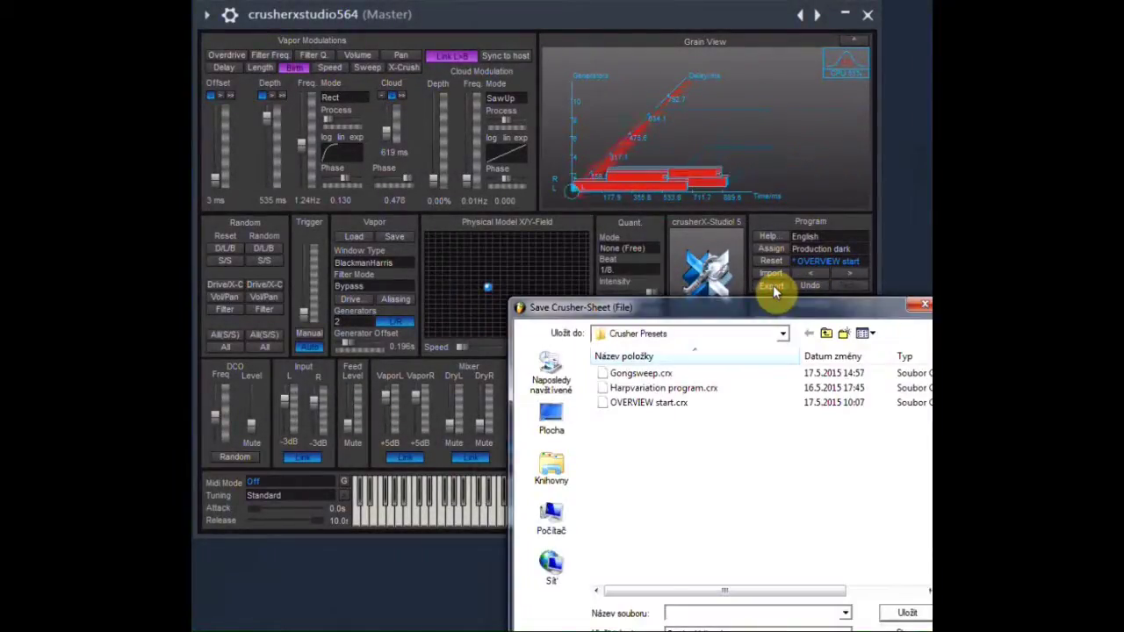
pyautogui.write('Random test')
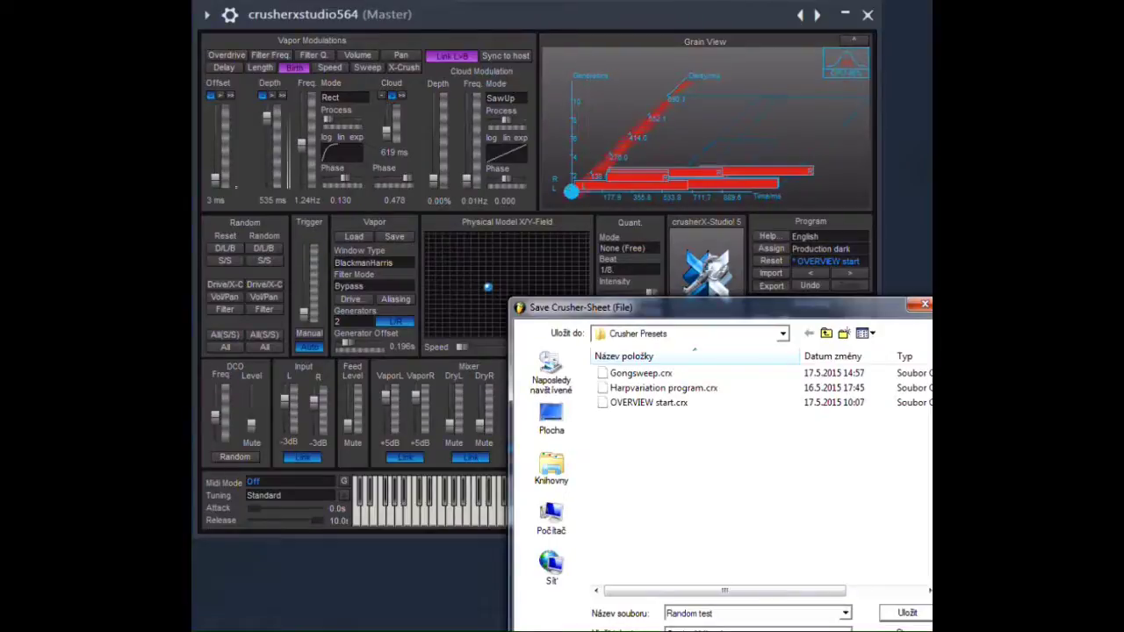
pyautogui.press('Return')
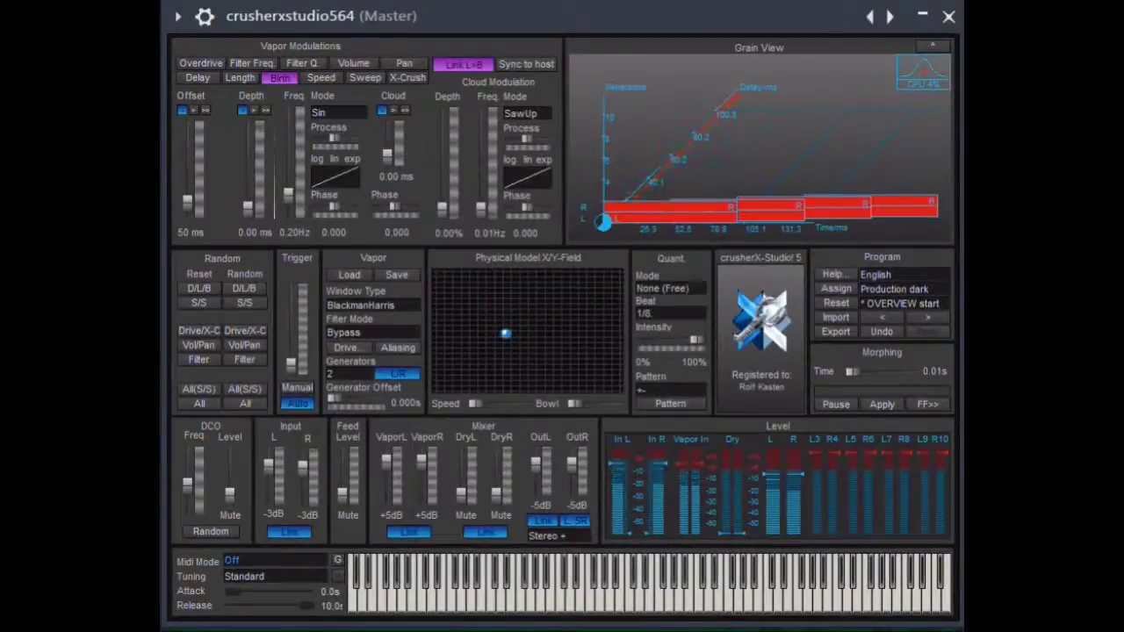
# Step: Set the Vapor filter mode to Lowpass and raise the Filter Freq. modulation depth to 4130 Hz
pyautogui.click(365, 338)
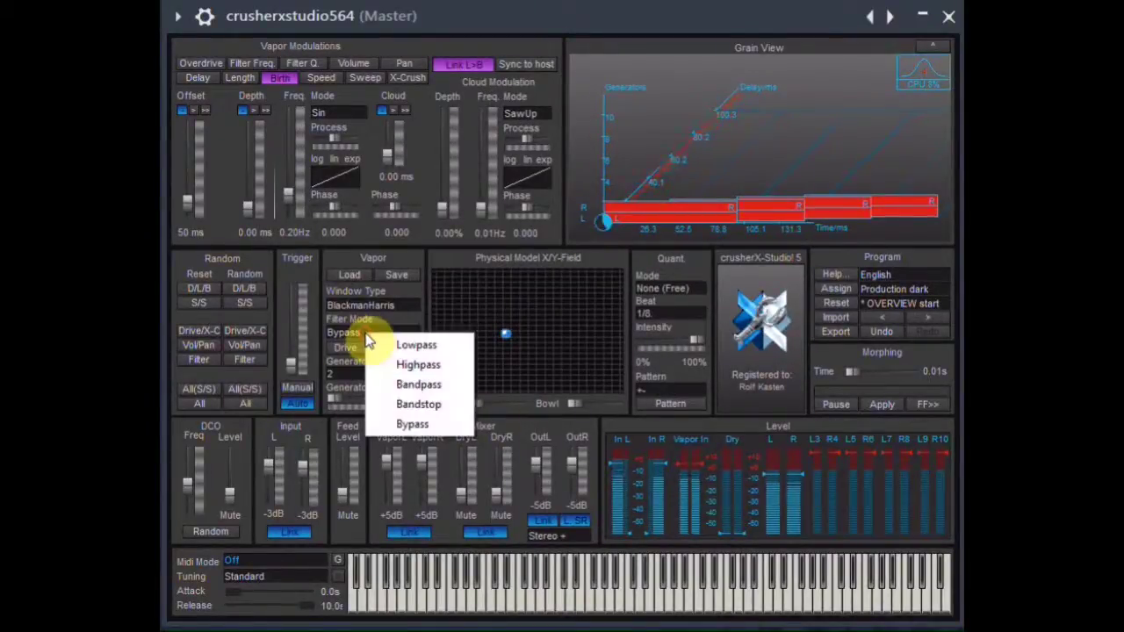
pyautogui.click(409, 346)
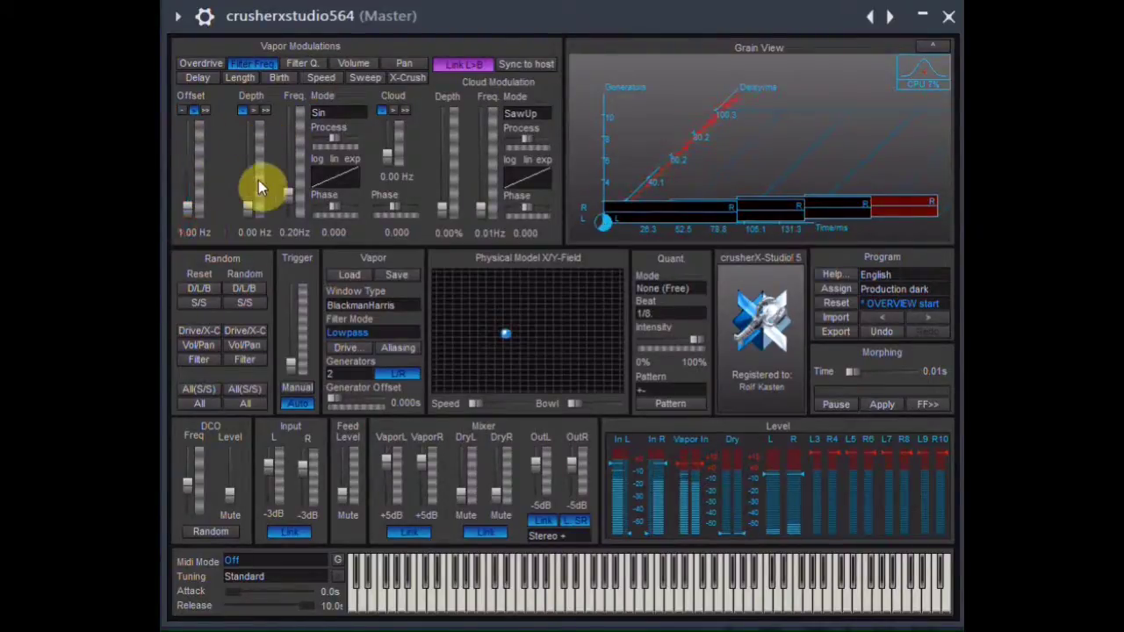
pyautogui.moveTo(249, 209); pyautogui.dragTo(253, 151)
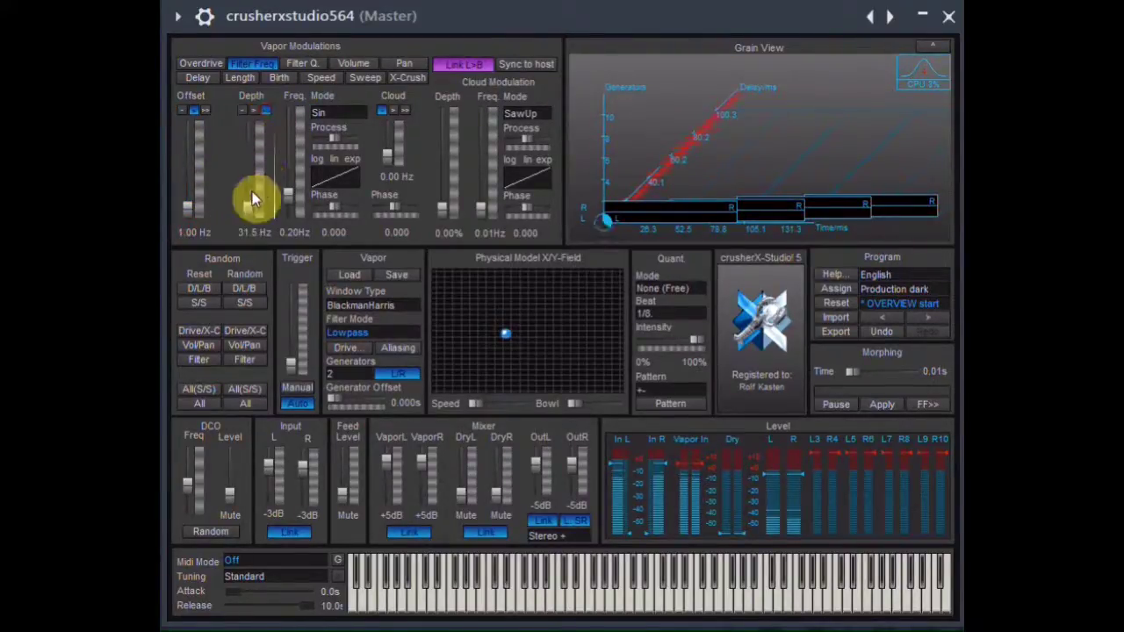
pyautogui.moveTo(250, 197); pyautogui.dragTo(256, 140)
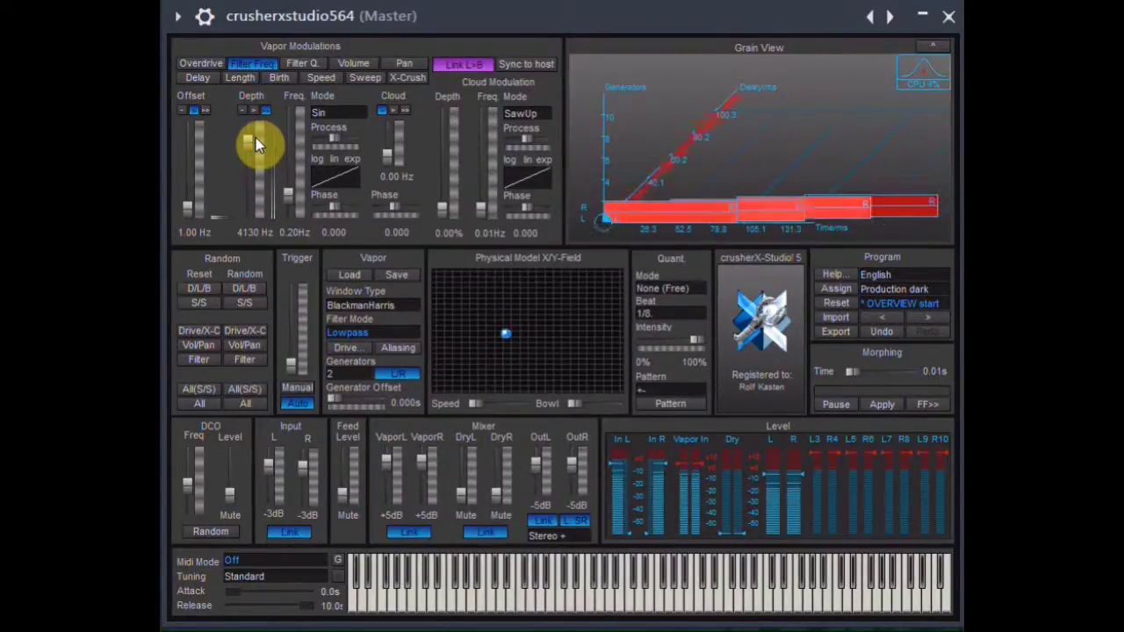
# Step: Modulate the filter frequency with Y Up PM-Field, and raise the Bowl and Speed of the physical model field
pyautogui.click(342, 113)
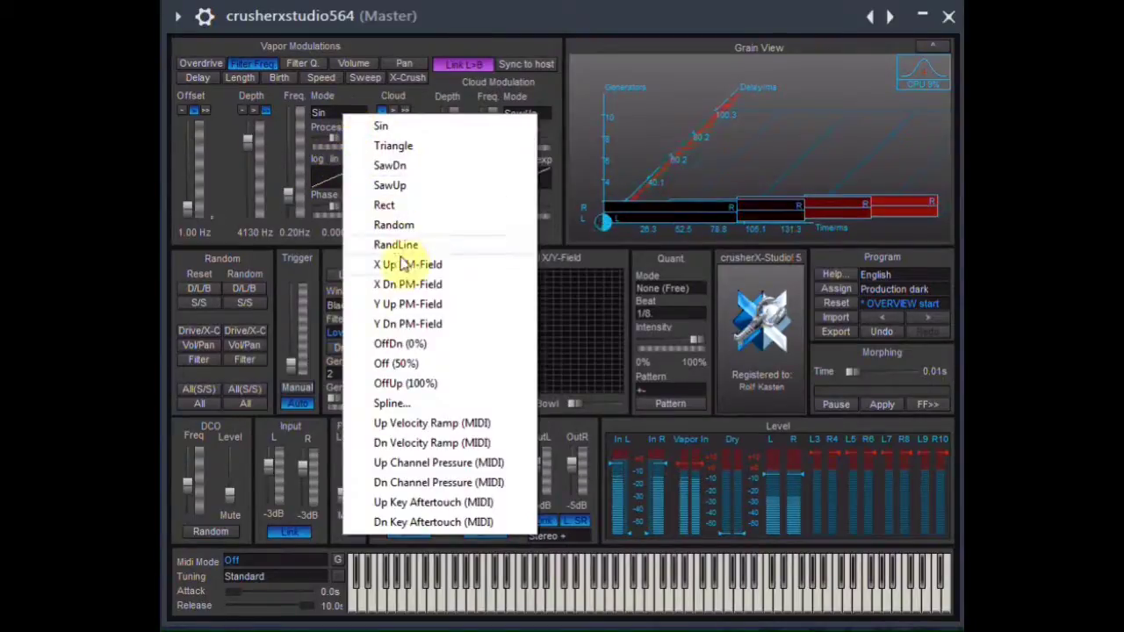
pyautogui.click(406, 304)
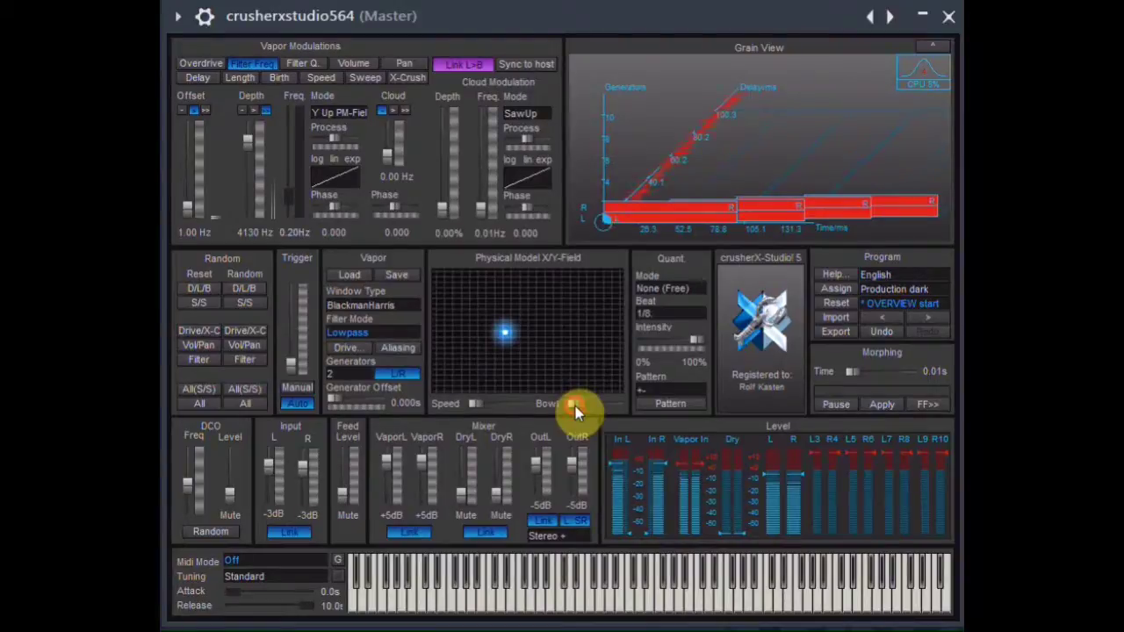
pyautogui.moveTo(576, 404); pyautogui.dragTo(595, 408)
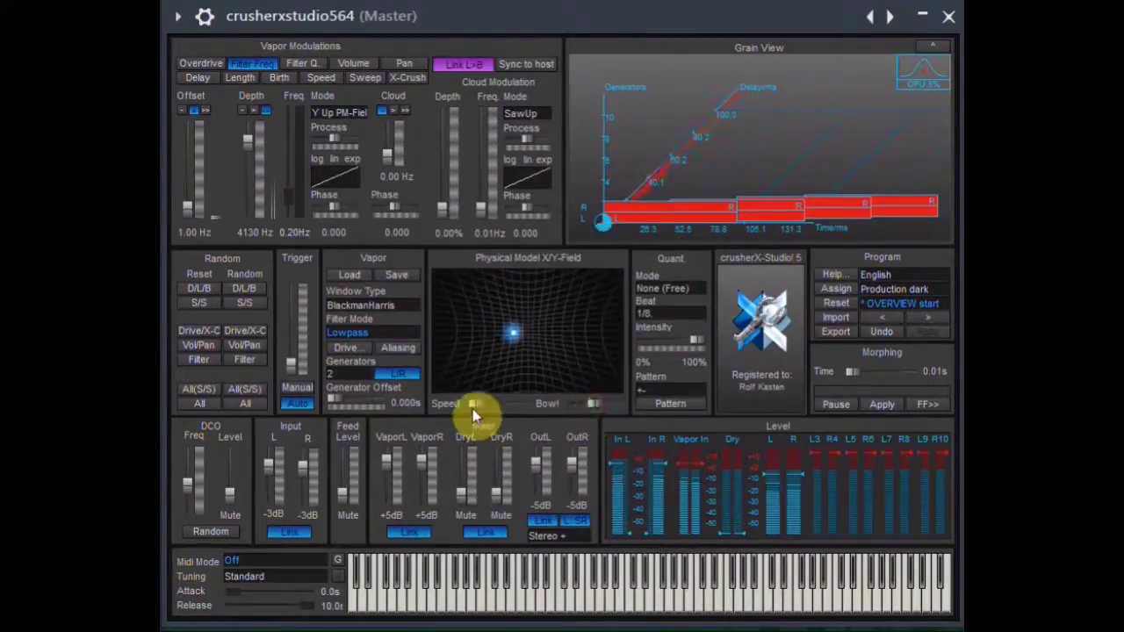
pyautogui.moveTo(476, 408); pyautogui.dragTo(507, 412)
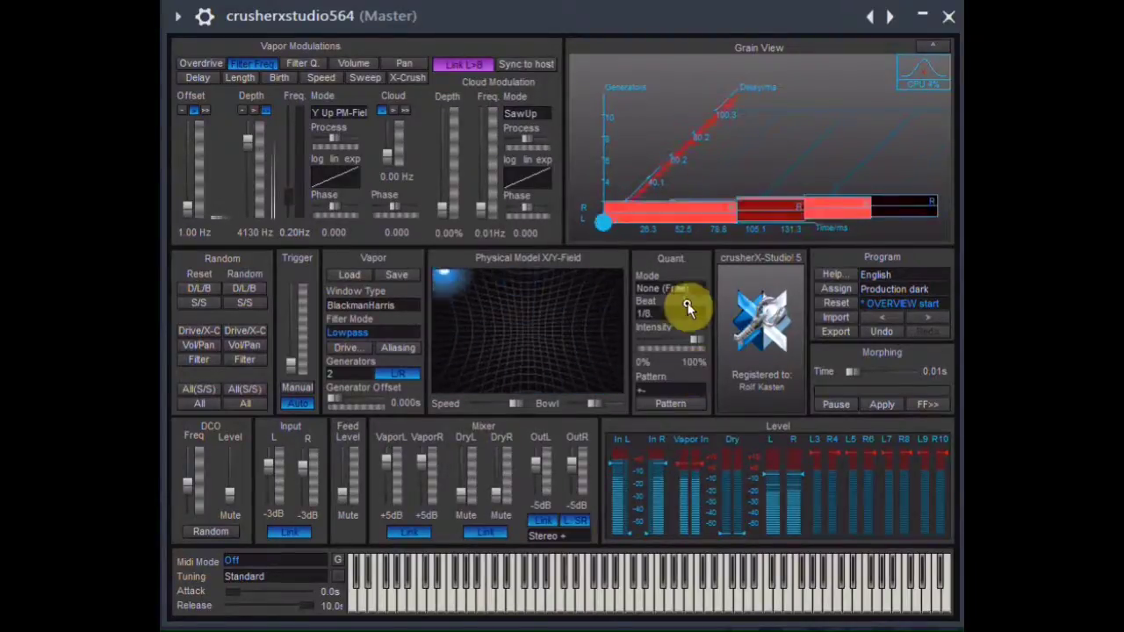
# Step: Set the Filter Q. modulation to X Up PM-Field mode with a depth of 74
pyautogui.click(312, 62)
pyautogui.click(326, 116)
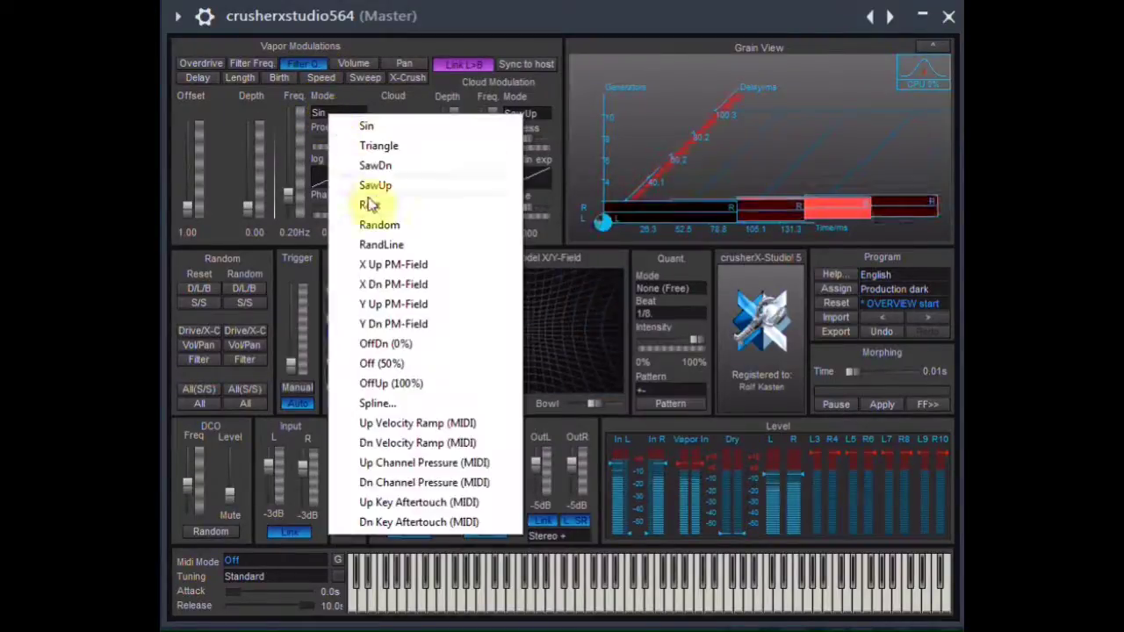
pyautogui.click(392, 265)
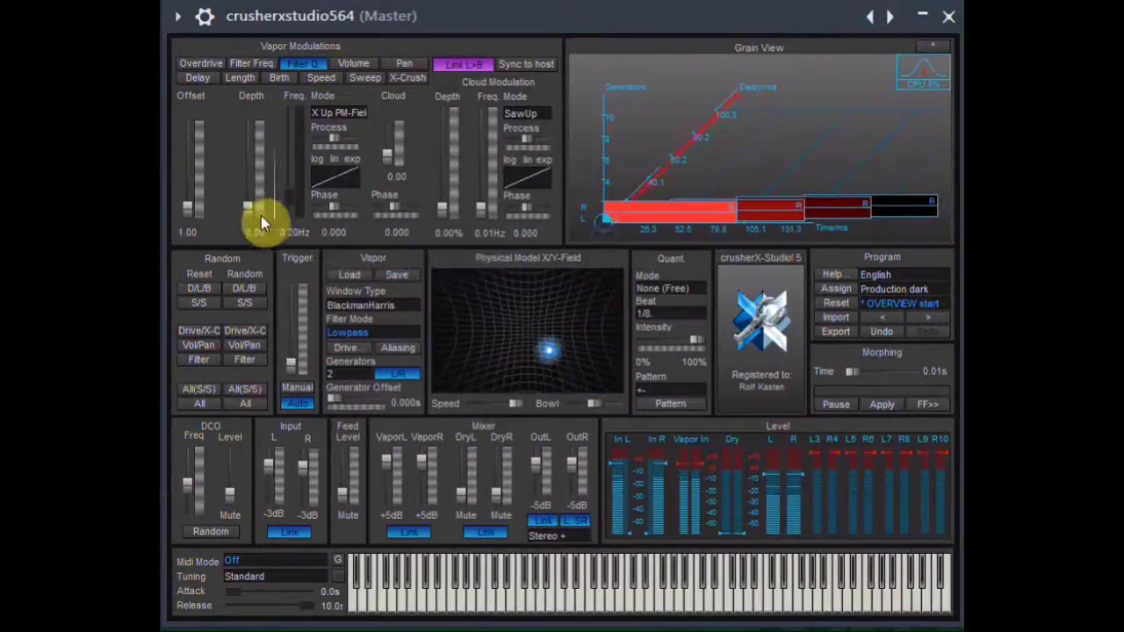
pyautogui.moveTo(251, 208); pyautogui.dragTo(251, 154)
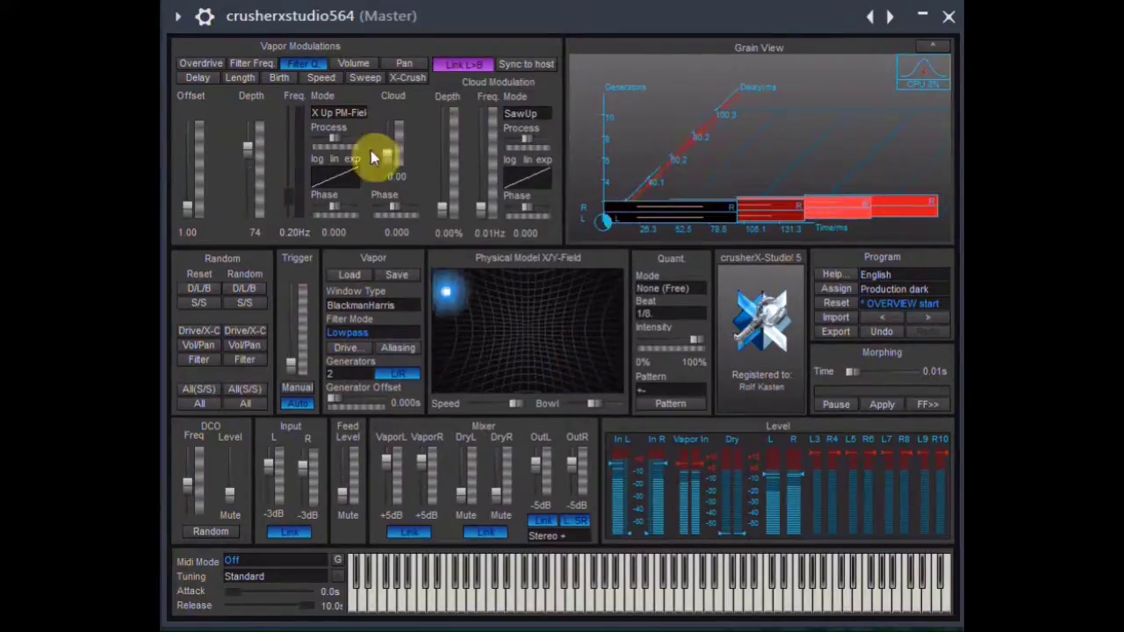
# Step: Set the quantization mode to Trigger and raise both dry mixer levels to +2 dB
pyautogui.click(672, 289)
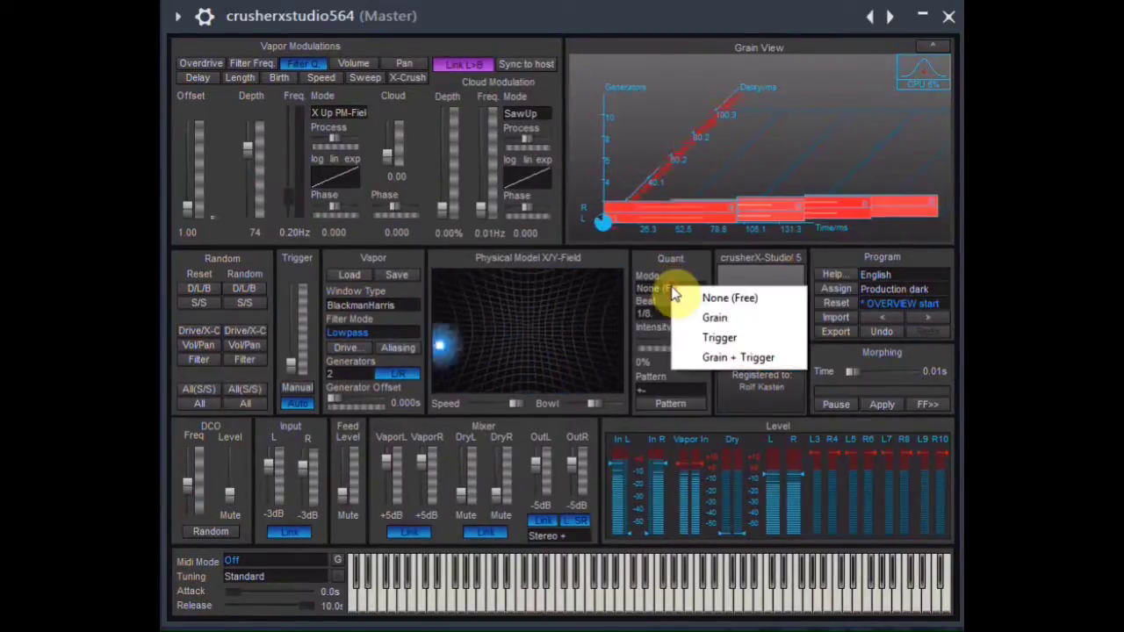
pyautogui.click(715, 337)
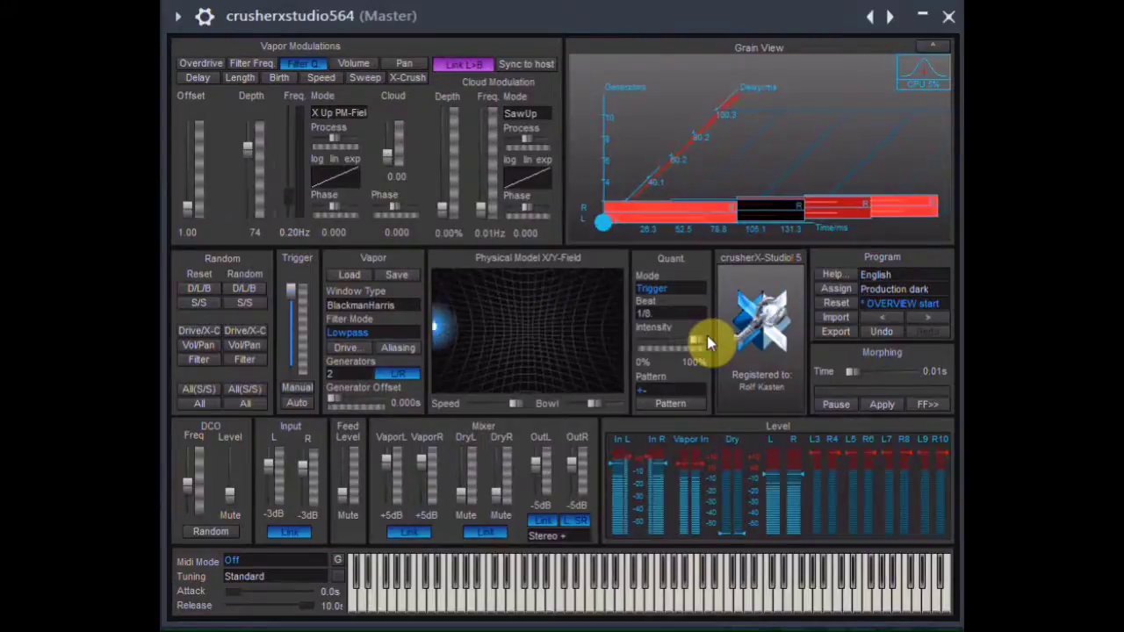
pyautogui.moveTo(505, 506); pyautogui.dragTo(498, 466)
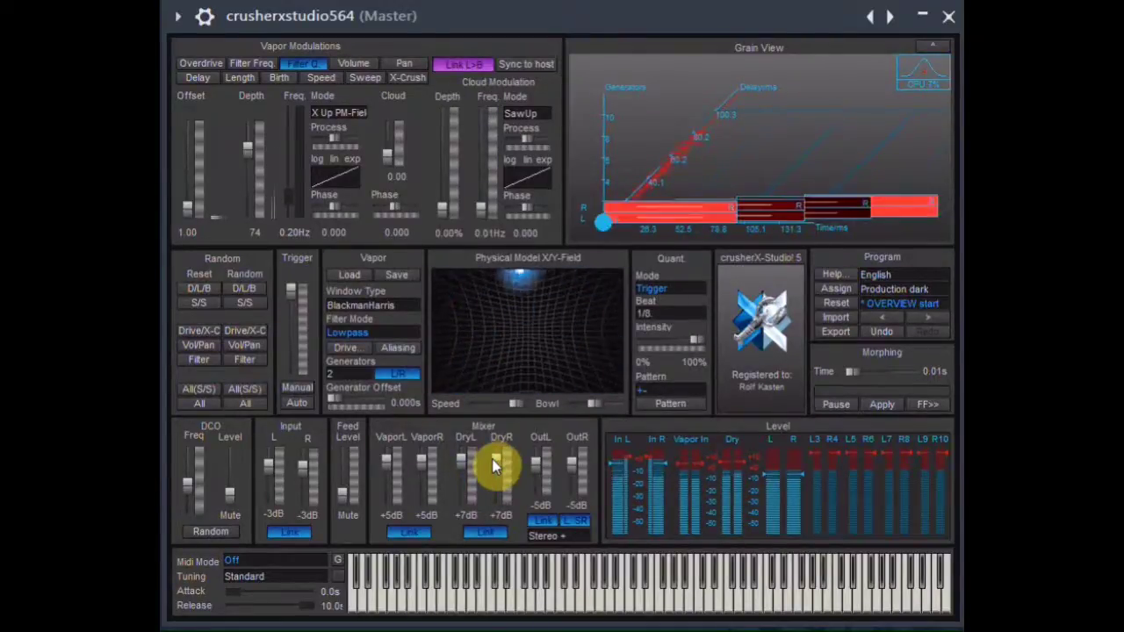
pyautogui.moveTo(494, 465); pyautogui.dragTo(494, 471)
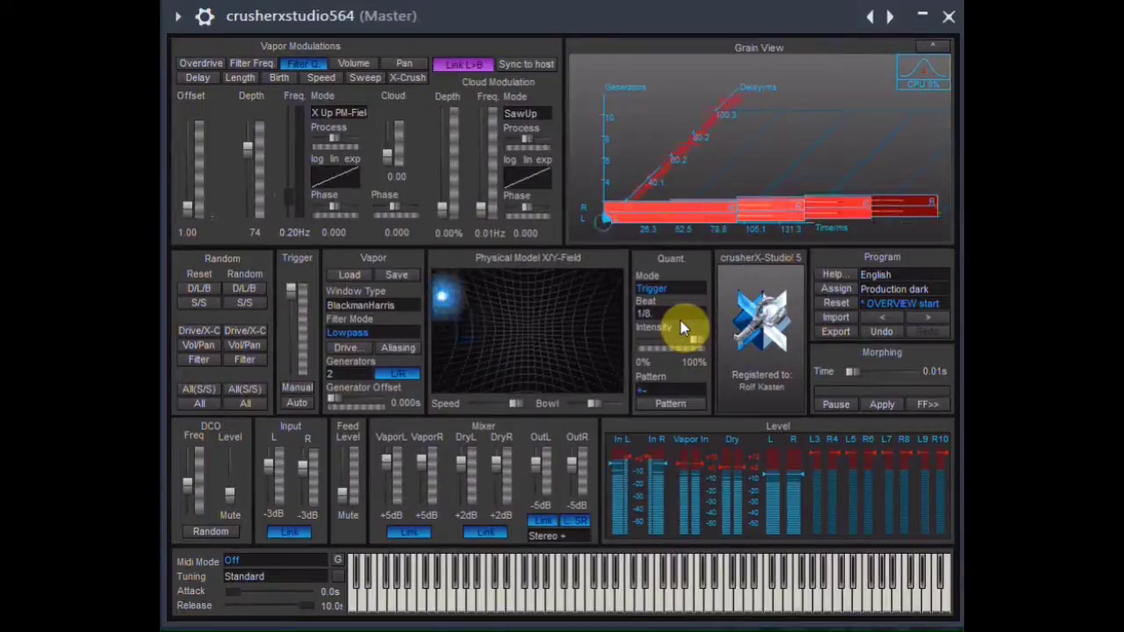
# Step: Change the quantization mode to Grain
pyautogui.click(677, 290)
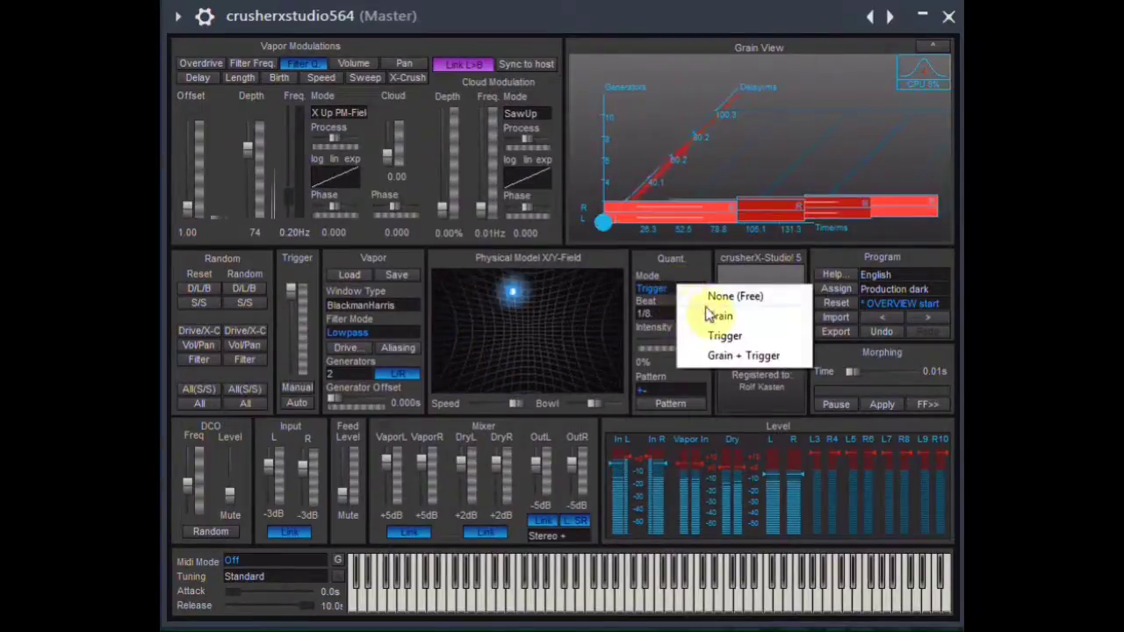
pyautogui.click(714, 316)
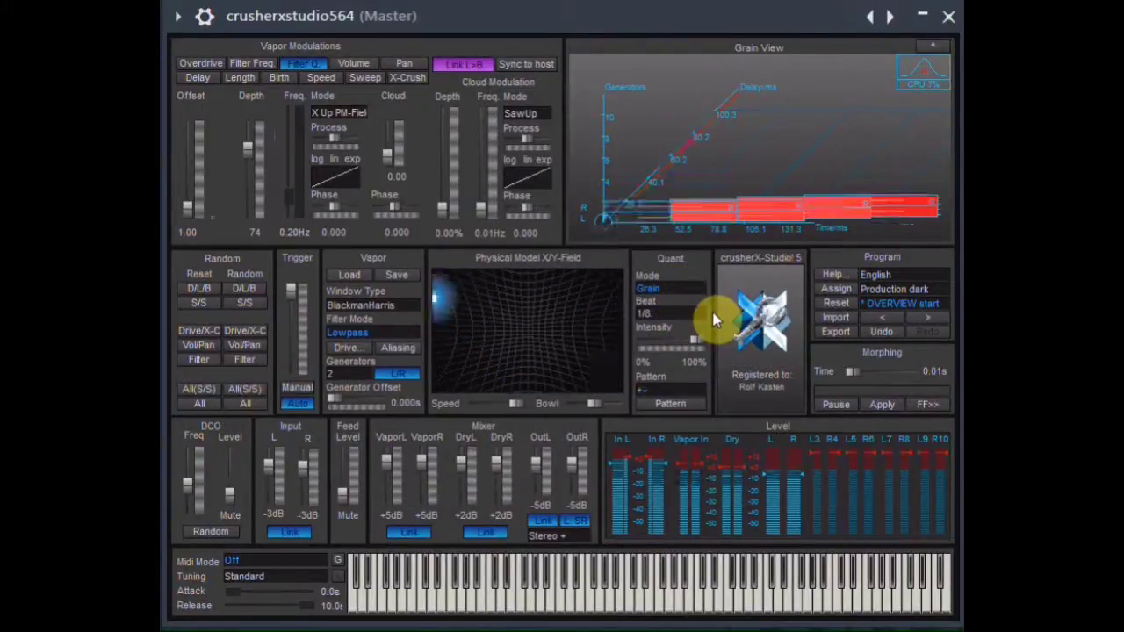
# Step: Unlink Length from Birth, and set the Length offset to about 405 ms and the Birth offset to 66 ms
pyautogui.click(241, 79)
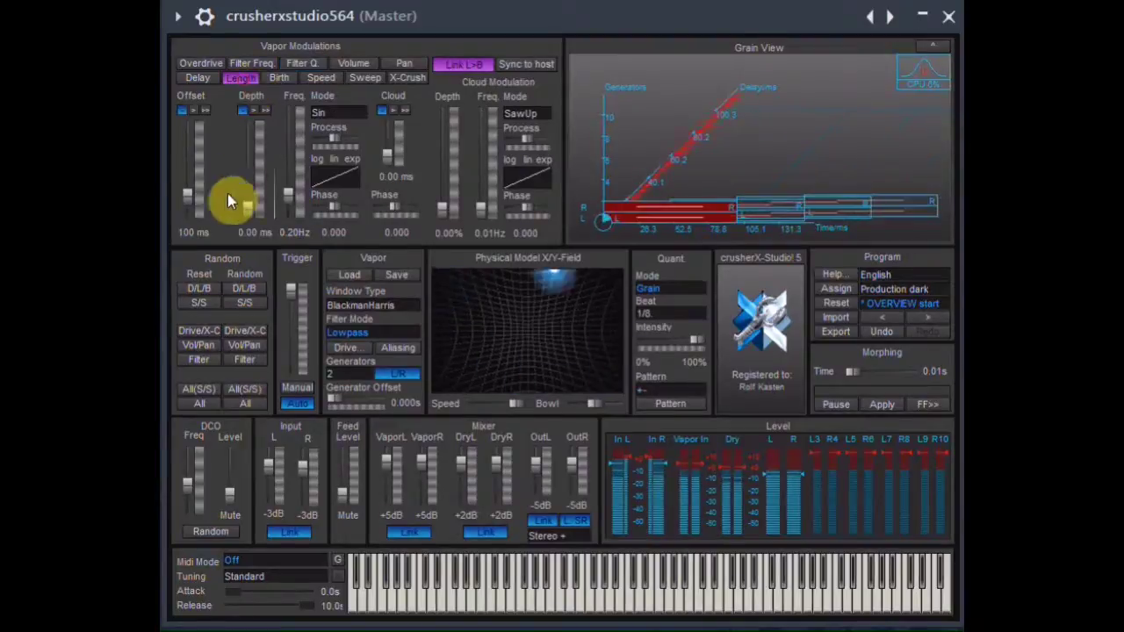
pyautogui.click(464, 66)
pyautogui.moveTo(189, 195); pyautogui.dragTo(189, 153)
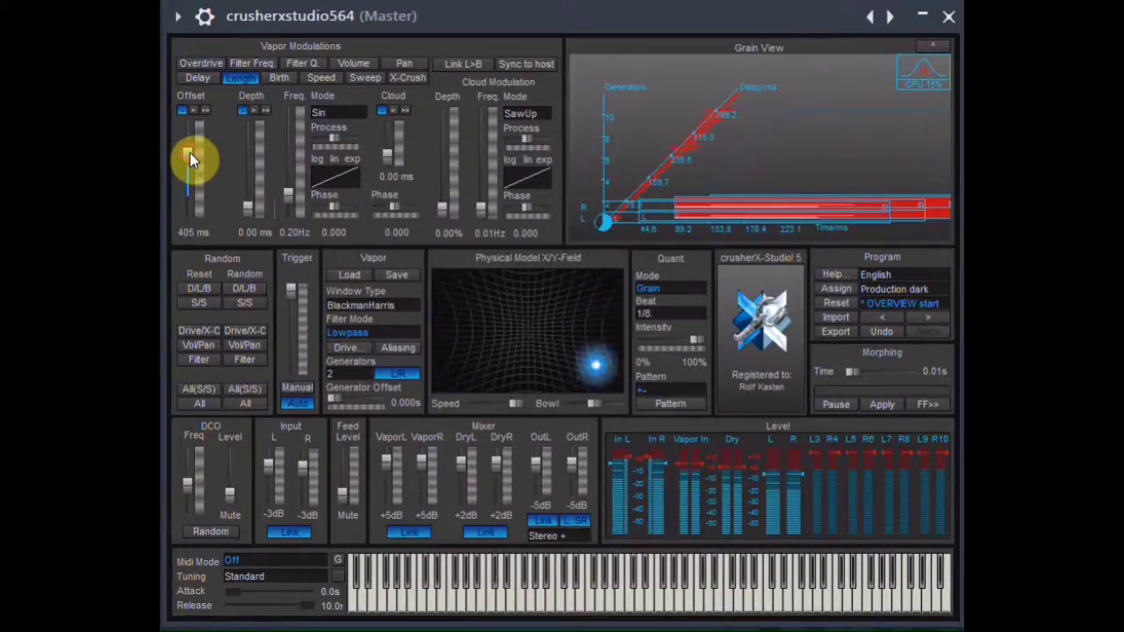
pyautogui.click(281, 78)
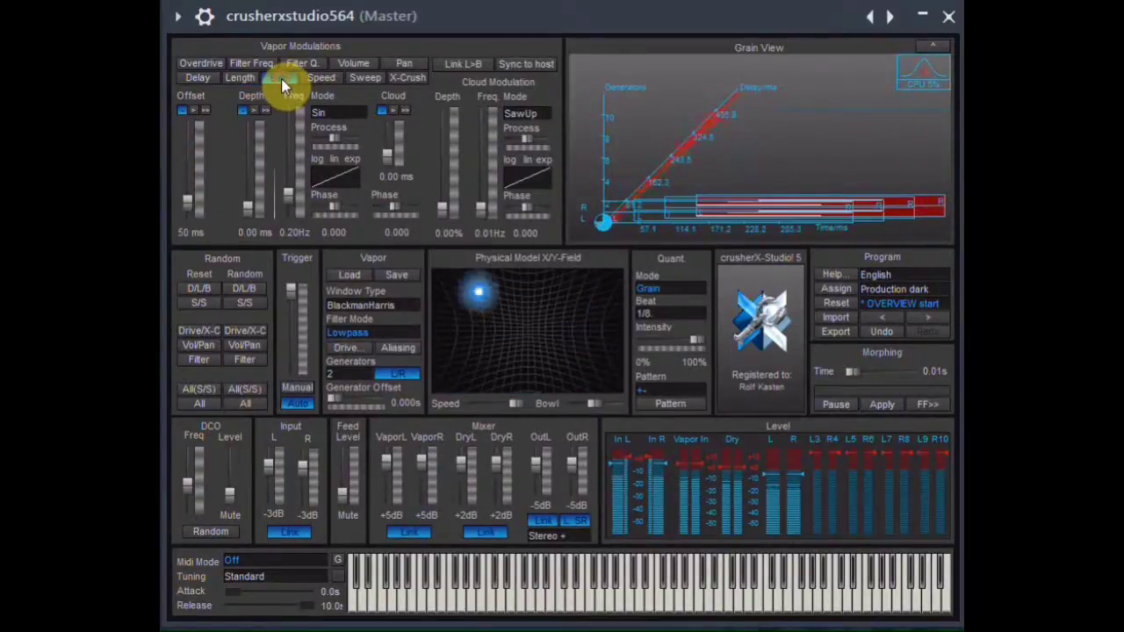
pyautogui.moveTo(197, 172); pyautogui.dragTo(187, 201)
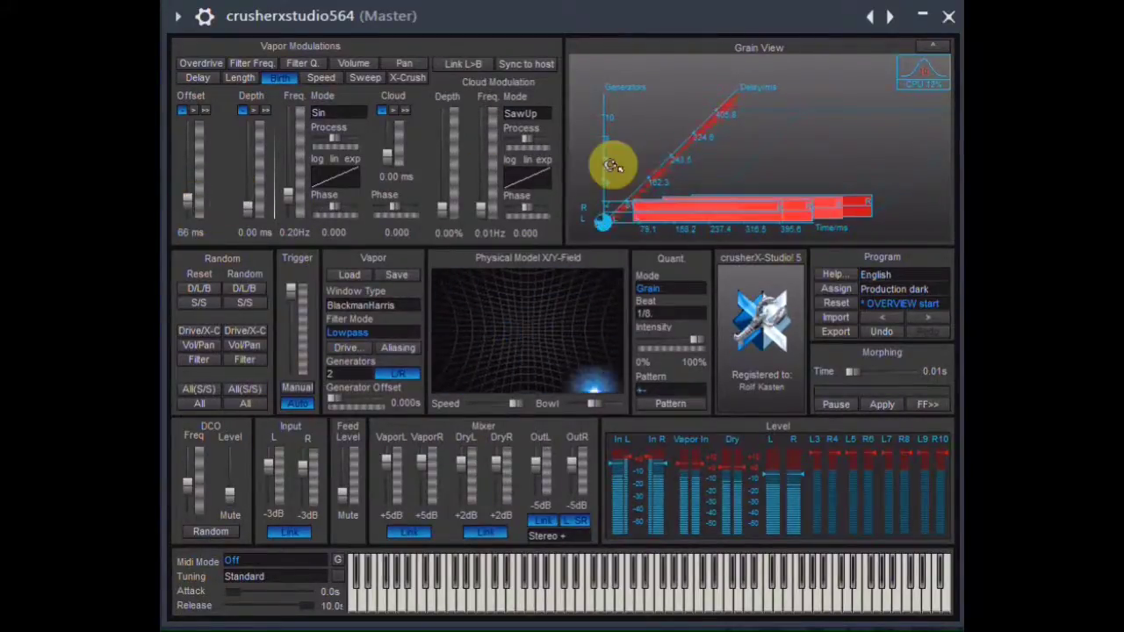
# Step: Set the morphing time to 360 s and lower the quantization intensity to 0%
pyautogui.click(938, 372)
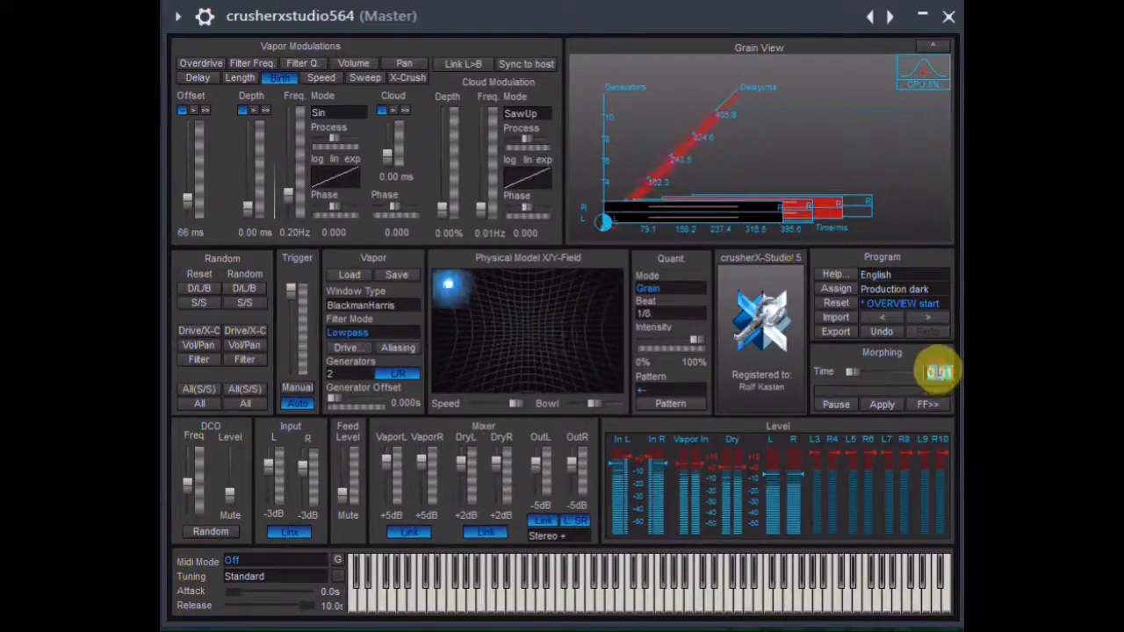
pyautogui.write('360')
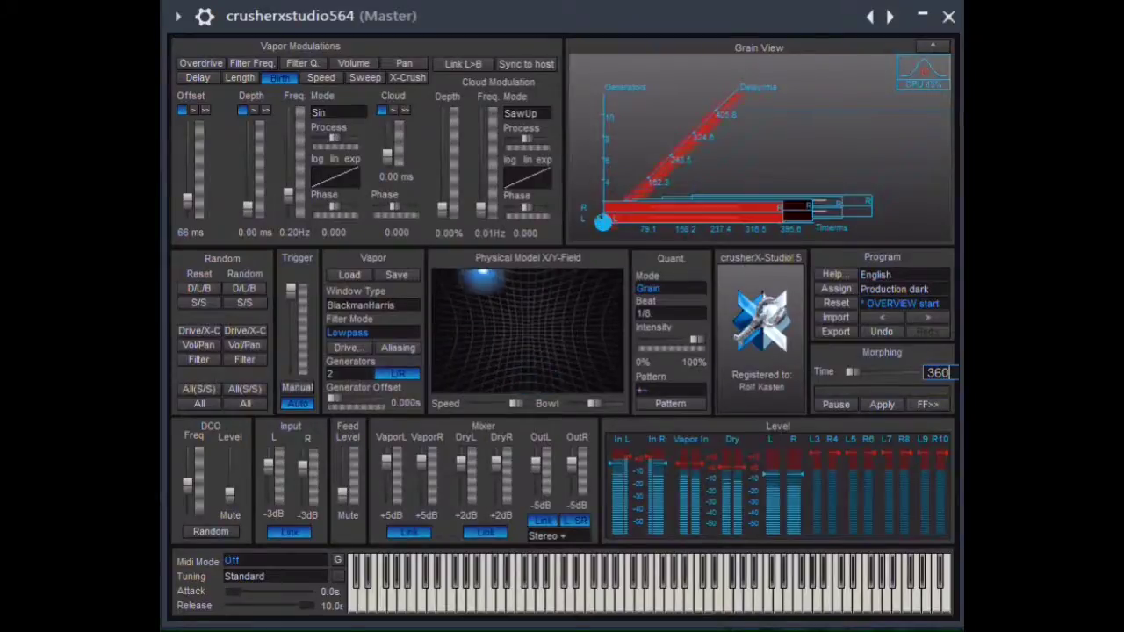
pyautogui.press('Return')
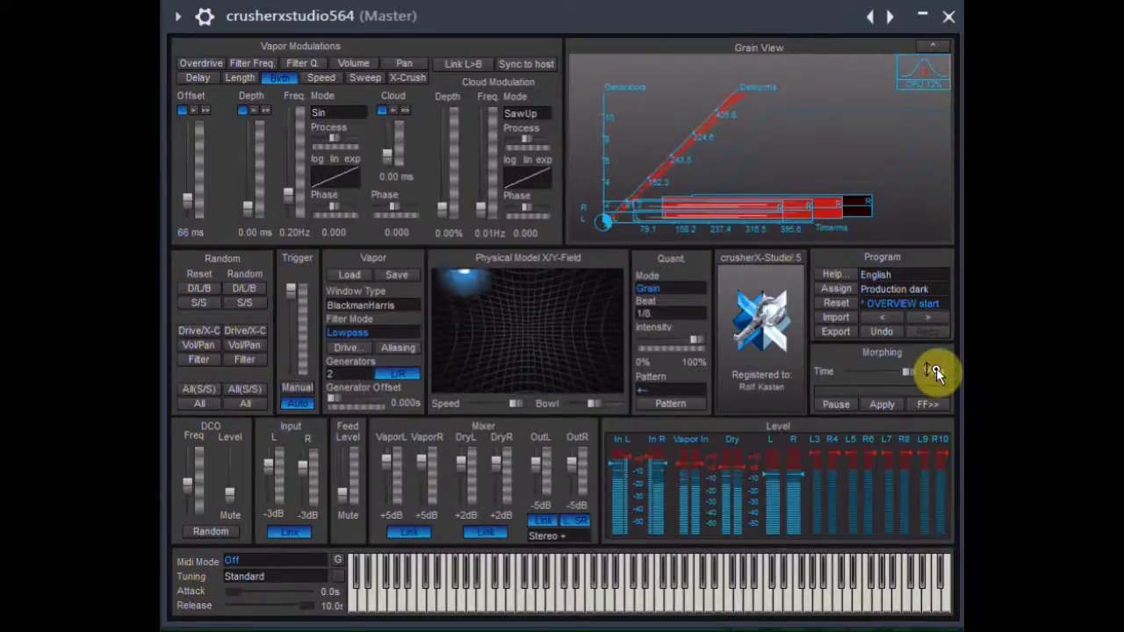
pyautogui.moveTo(697, 344); pyautogui.dragTo(638, 361)
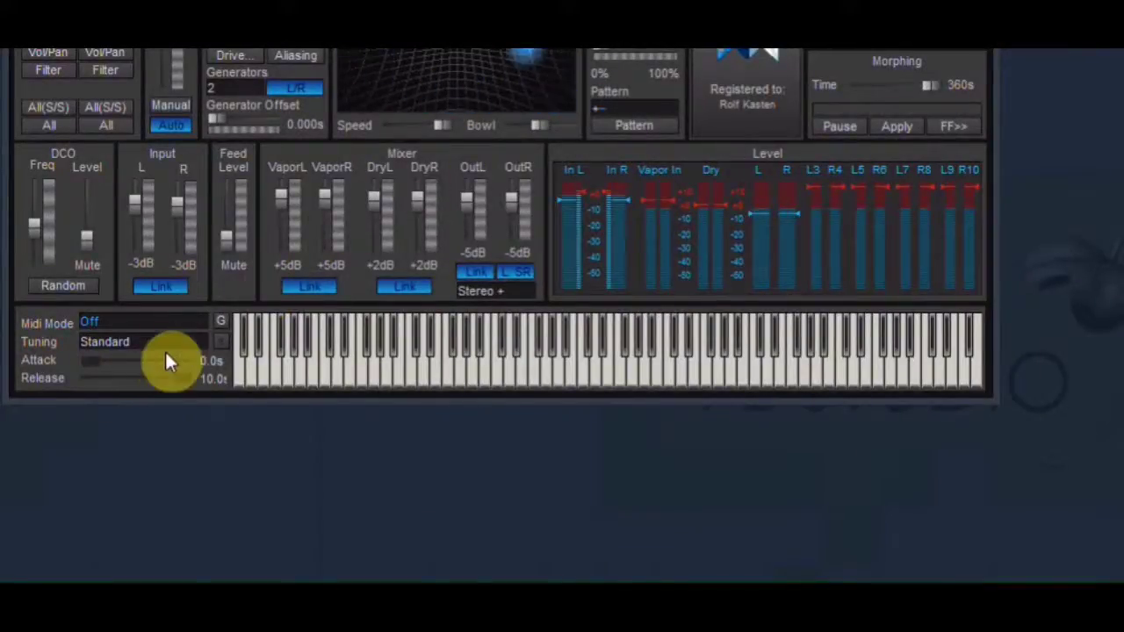
# Step: Choose to insert a tuning file and browse the Scala tunings in the h folder
pyautogui.click(134, 342)
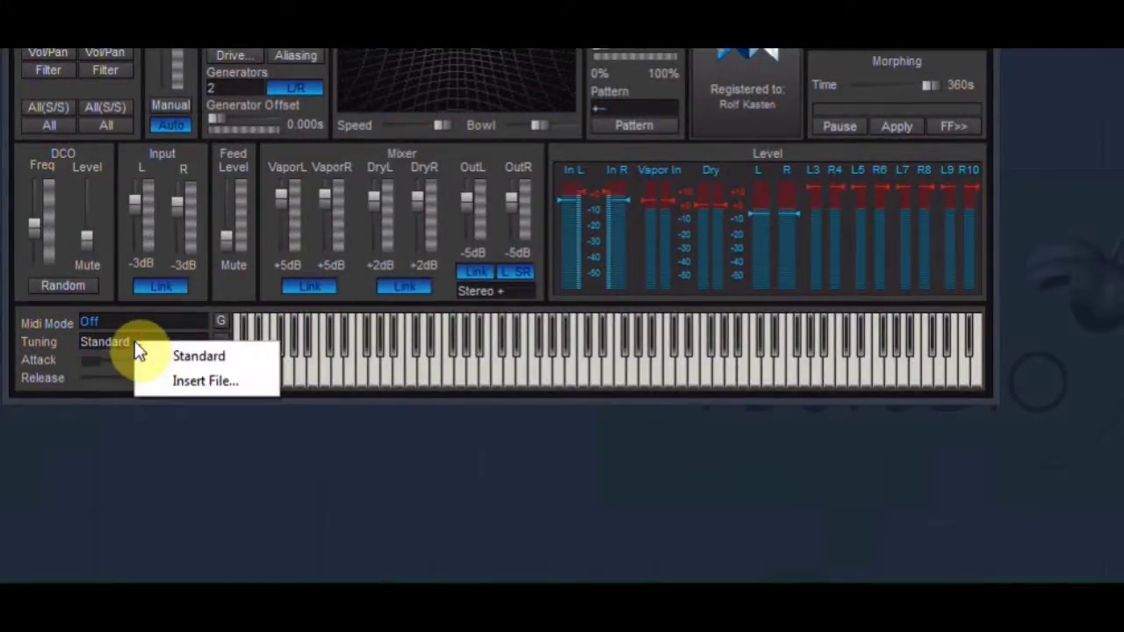
pyautogui.click(183, 383)
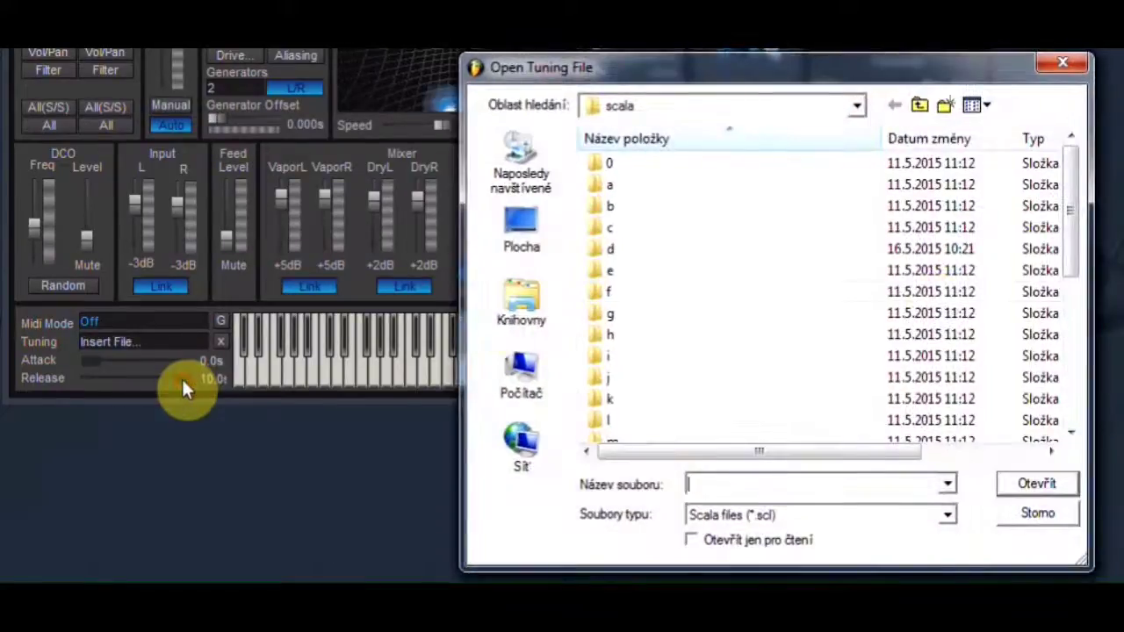
pyautogui.moveTo(1073, 208)
pyautogui.mouseDown()
pyautogui.moveTo(1071, 373)
pyautogui.moveTo(1078, 200)
pyautogui.mouseUp()
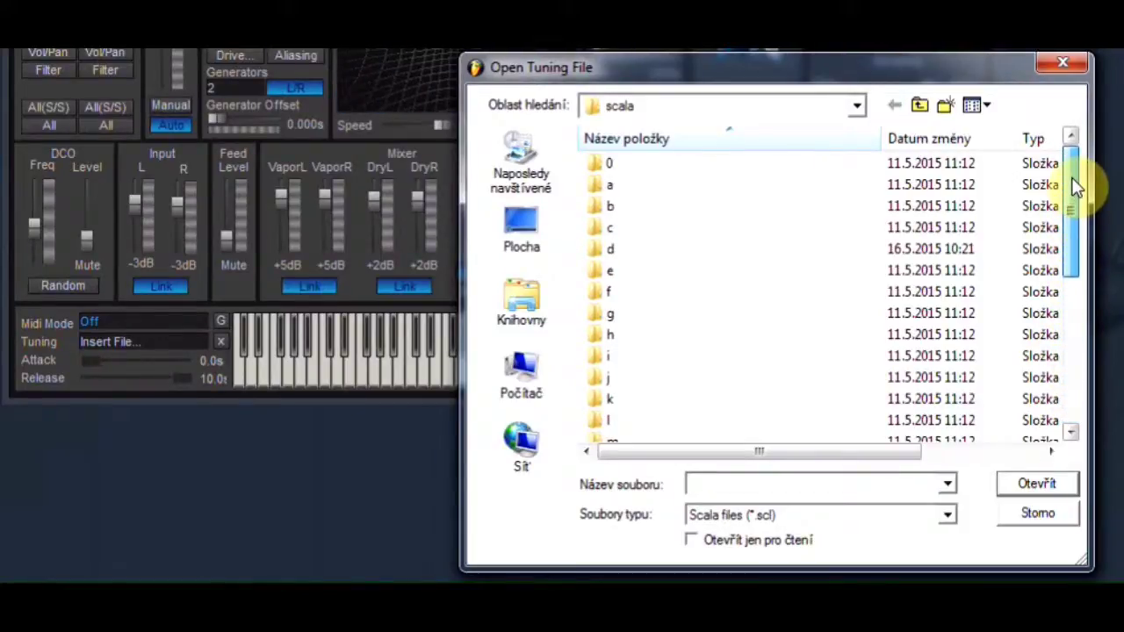
pyautogui.click(604, 335)
pyautogui.doubleClick(604, 336)
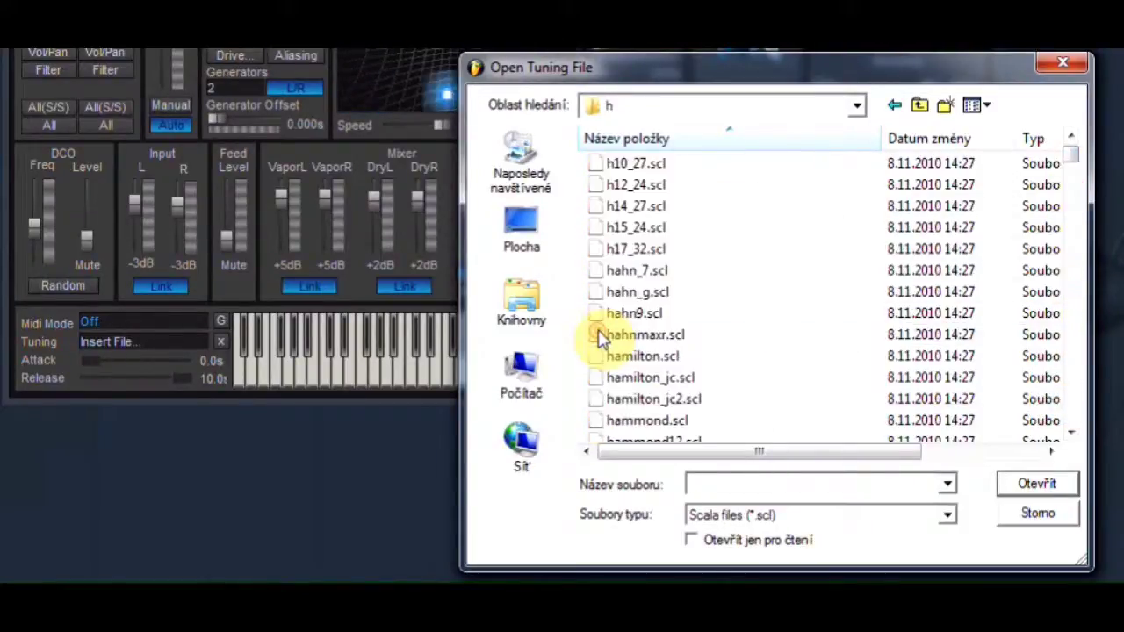
pyautogui.moveTo(1071, 155); pyautogui.dragTo(1086, 204)
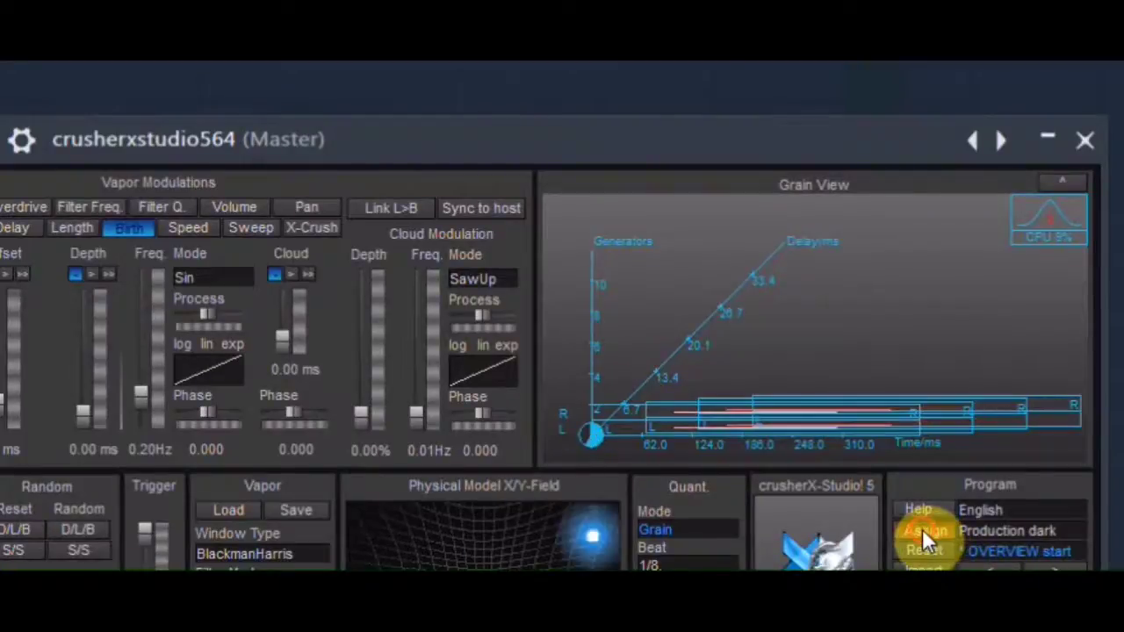
# Step: Open the Assign settings and look through the assignments
pyautogui.click(922, 529)
pyautogui.moveTo(735, 319); pyautogui.dragTo(751, 284)
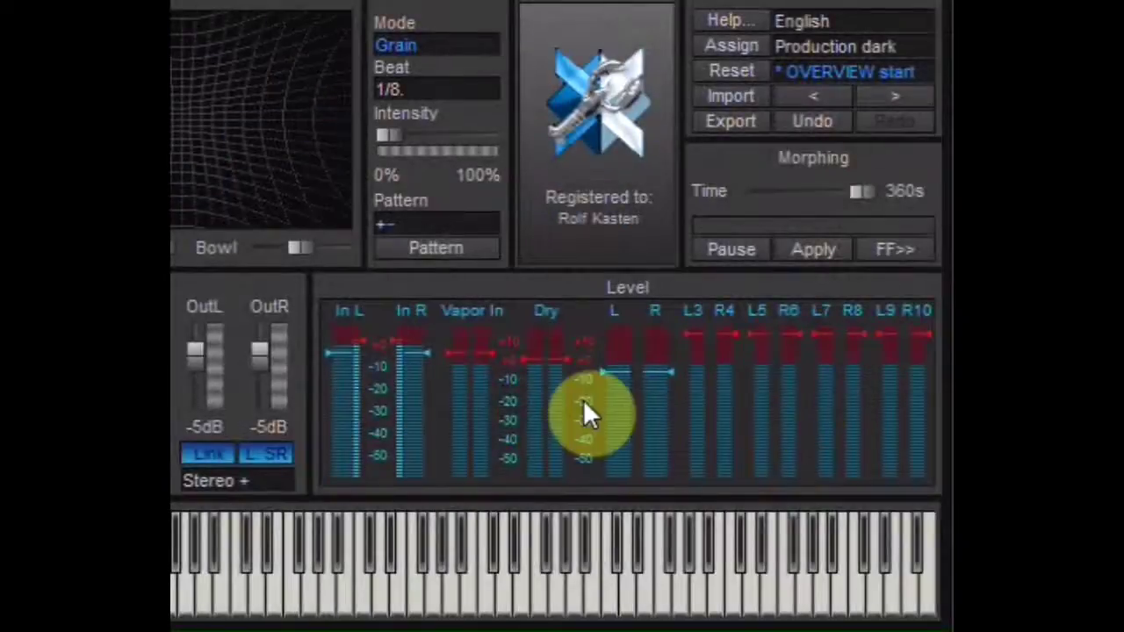
# Step: Review the mixer's available multichannel output formats and select Stereo +
pyautogui.click(225, 478)
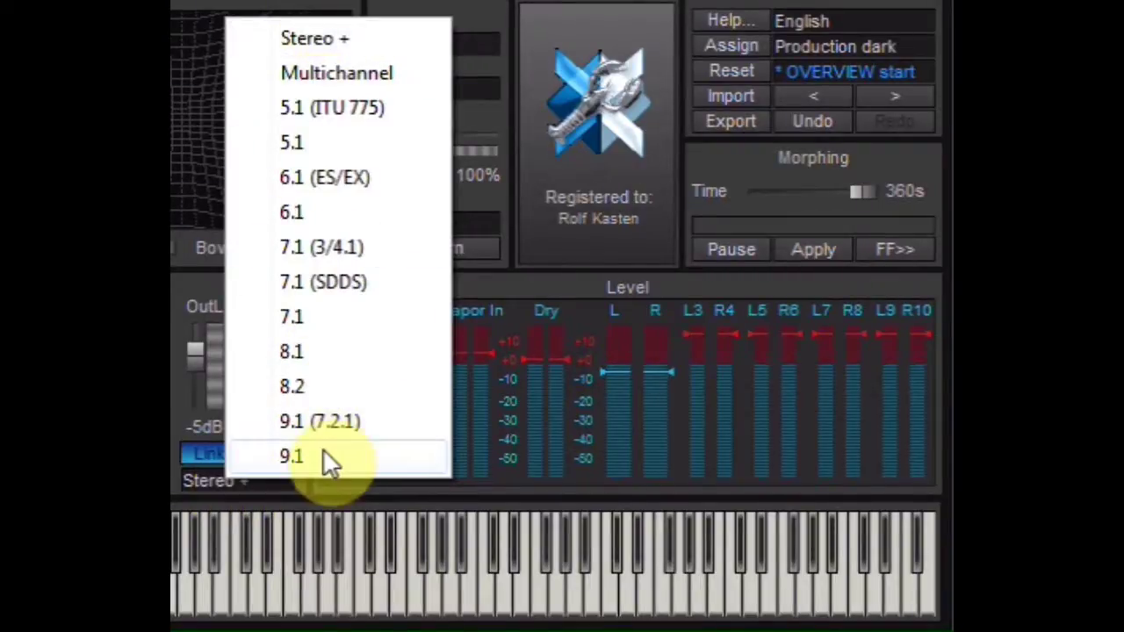
pyautogui.click(324, 39)
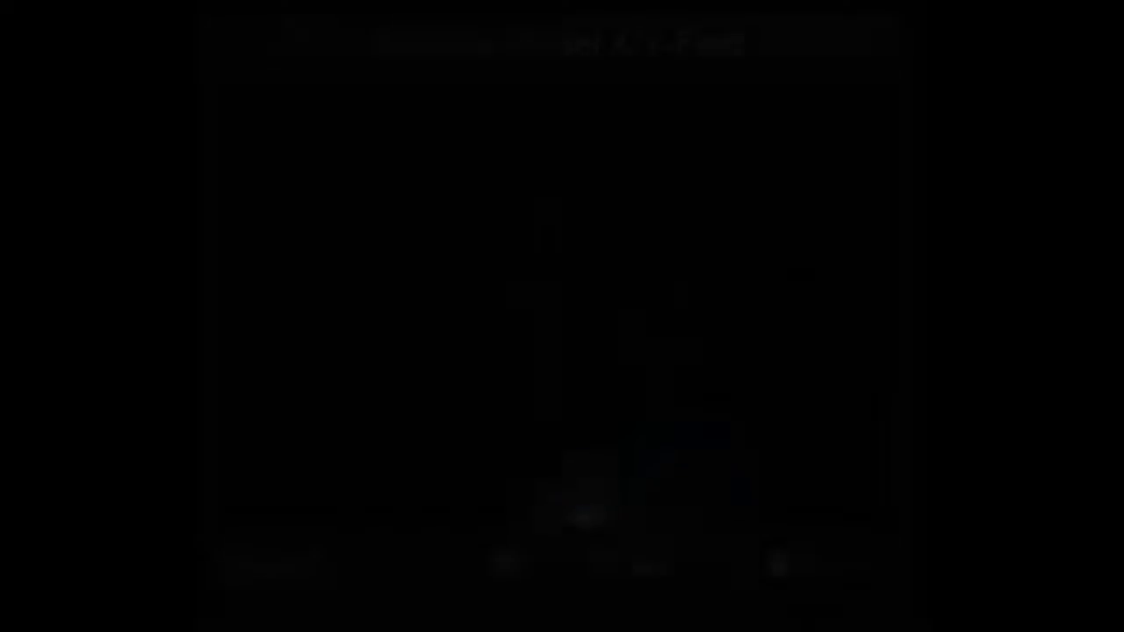